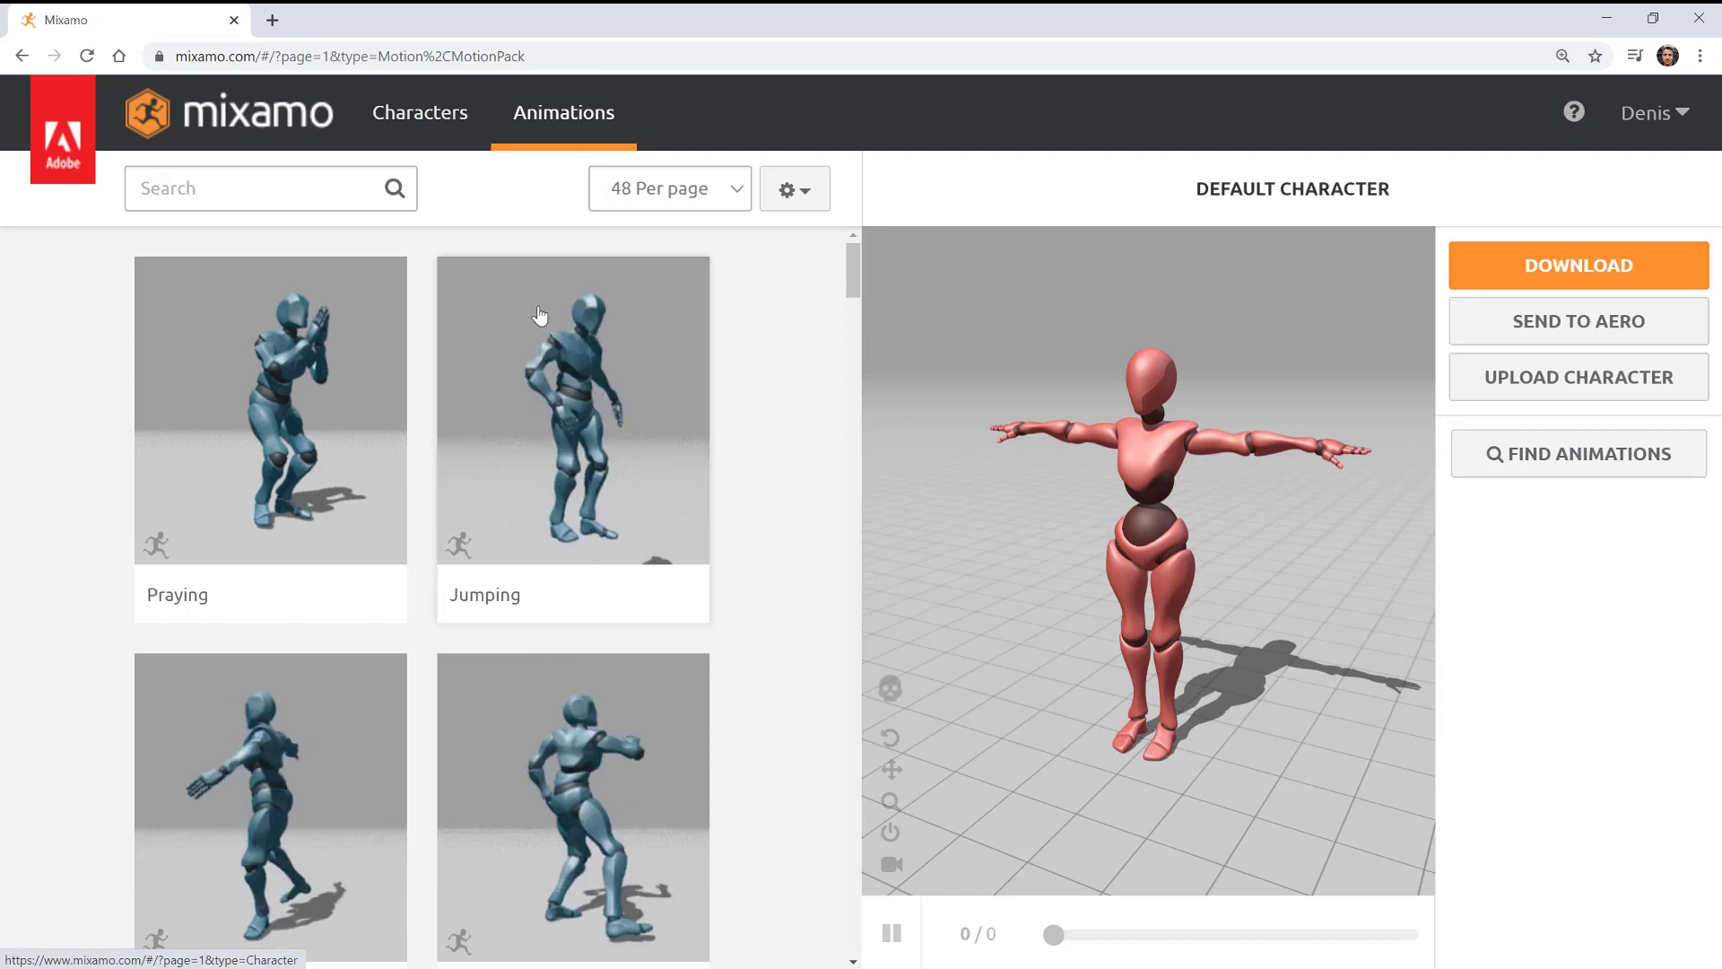
# - Open the character library and load the Parasite character into the preview
pyautogui.click(409, 137)
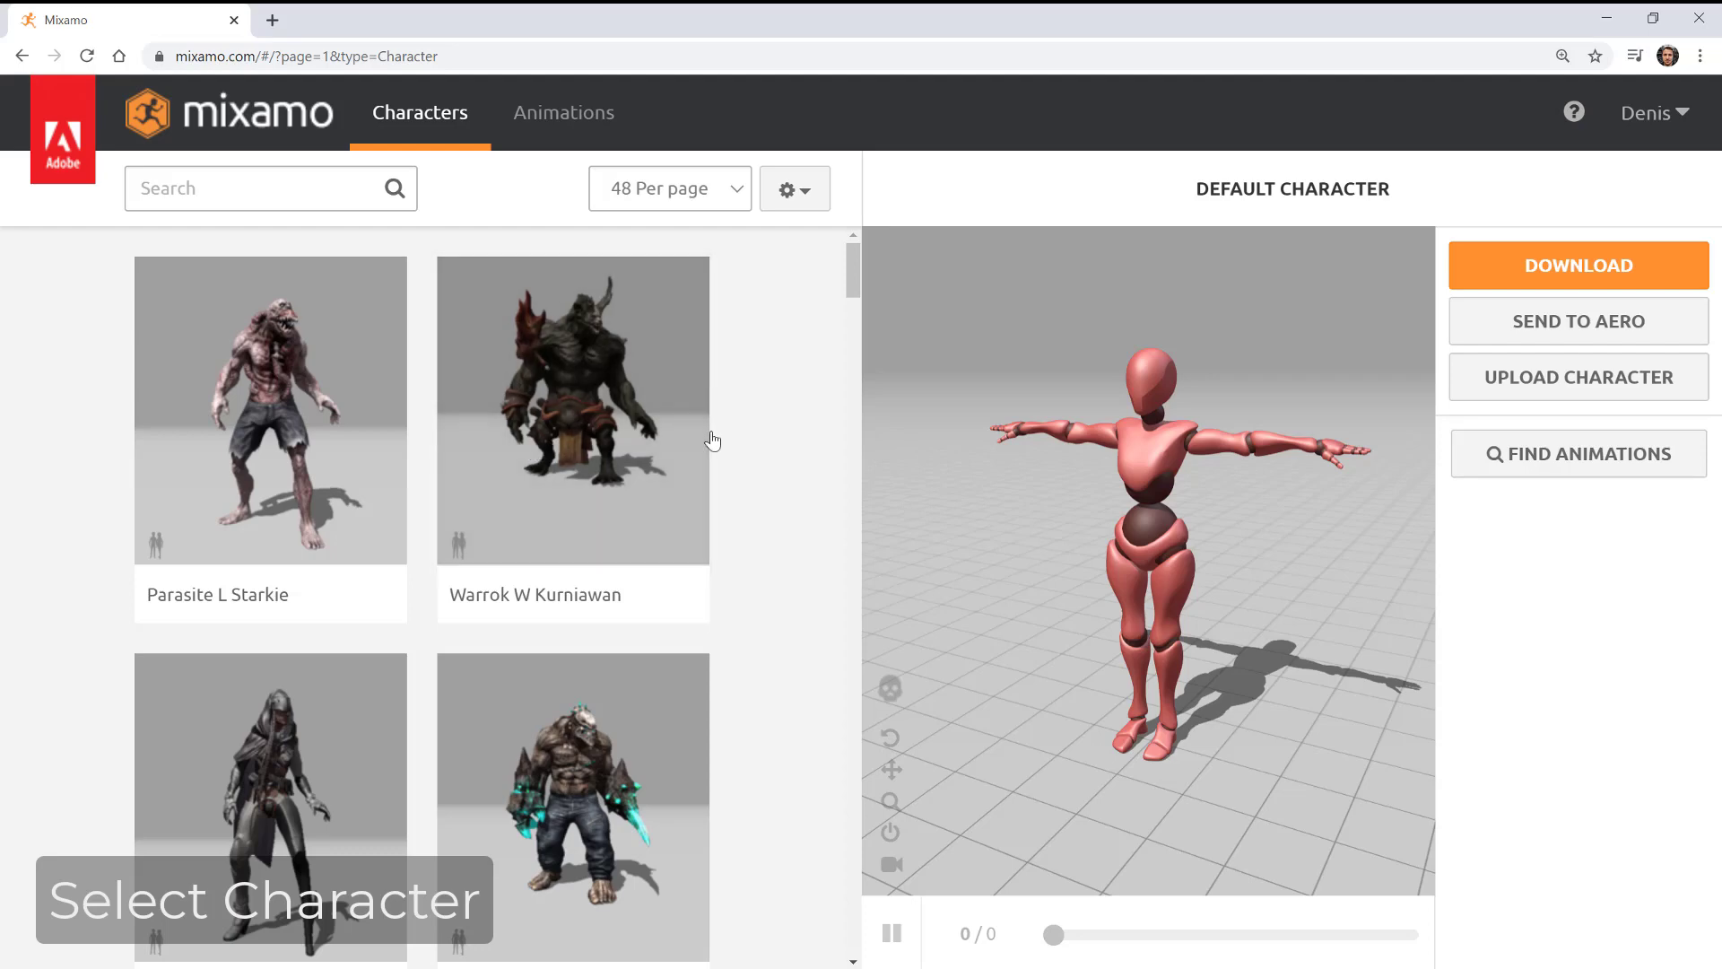
pyautogui.click(341, 466)
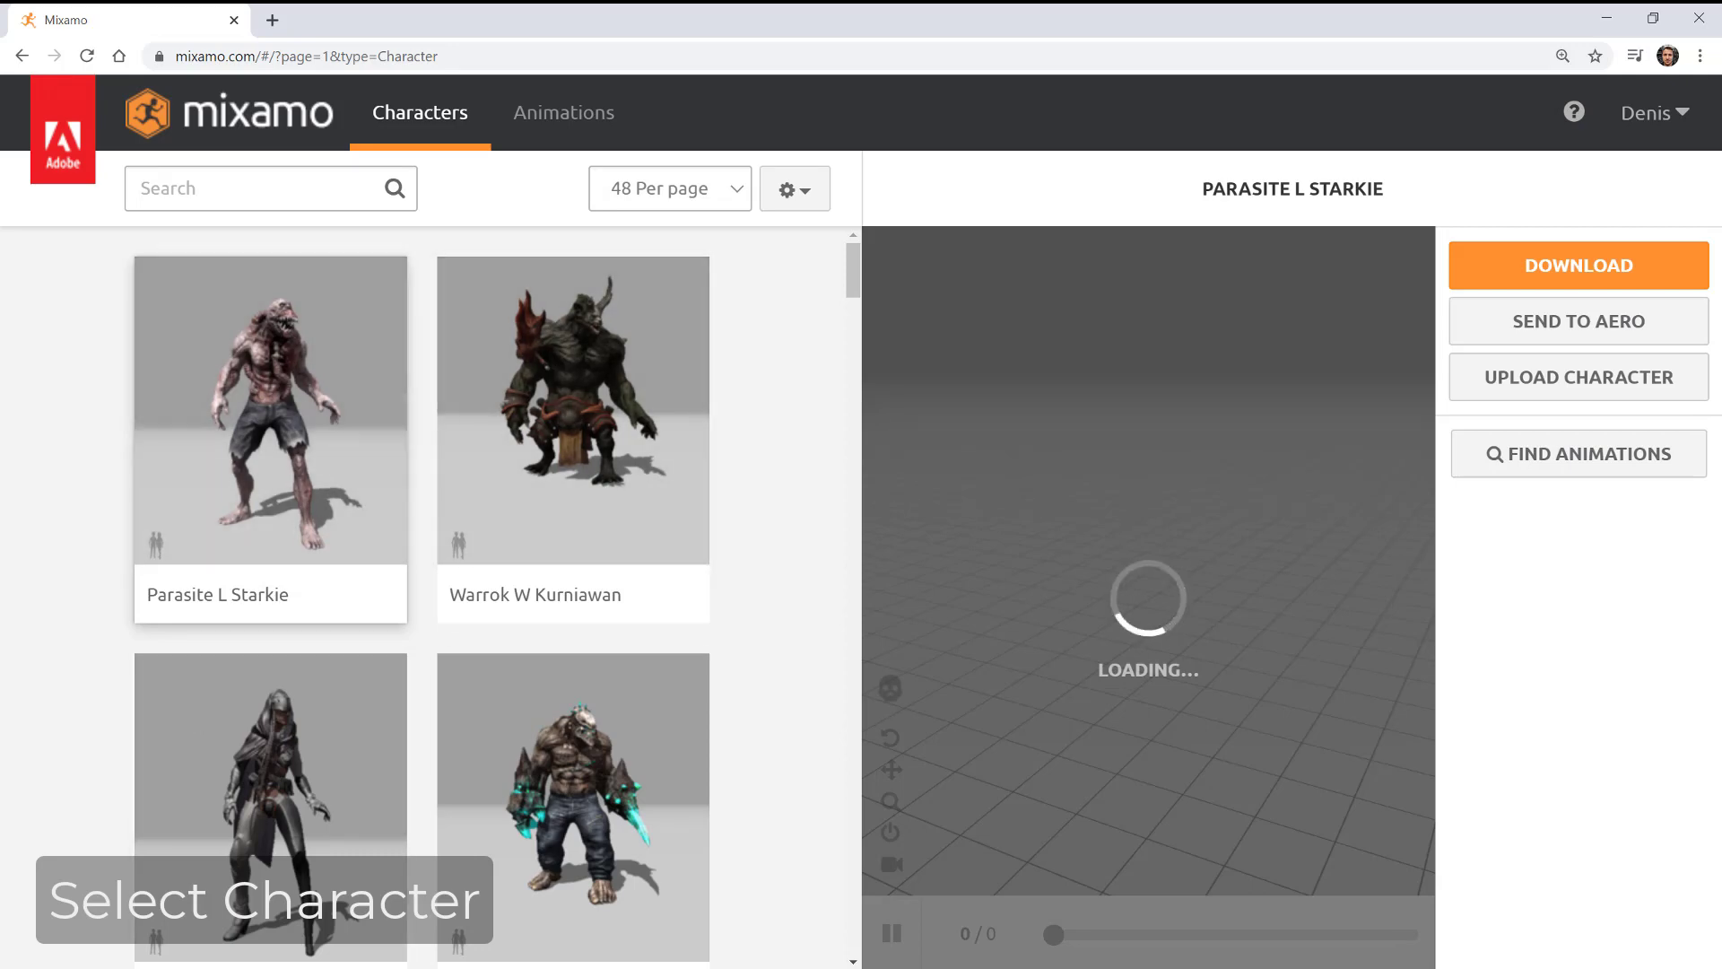
# - Browse further through the character library and load the Dreyar character
pyautogui.scroll(-5, 551, 565)
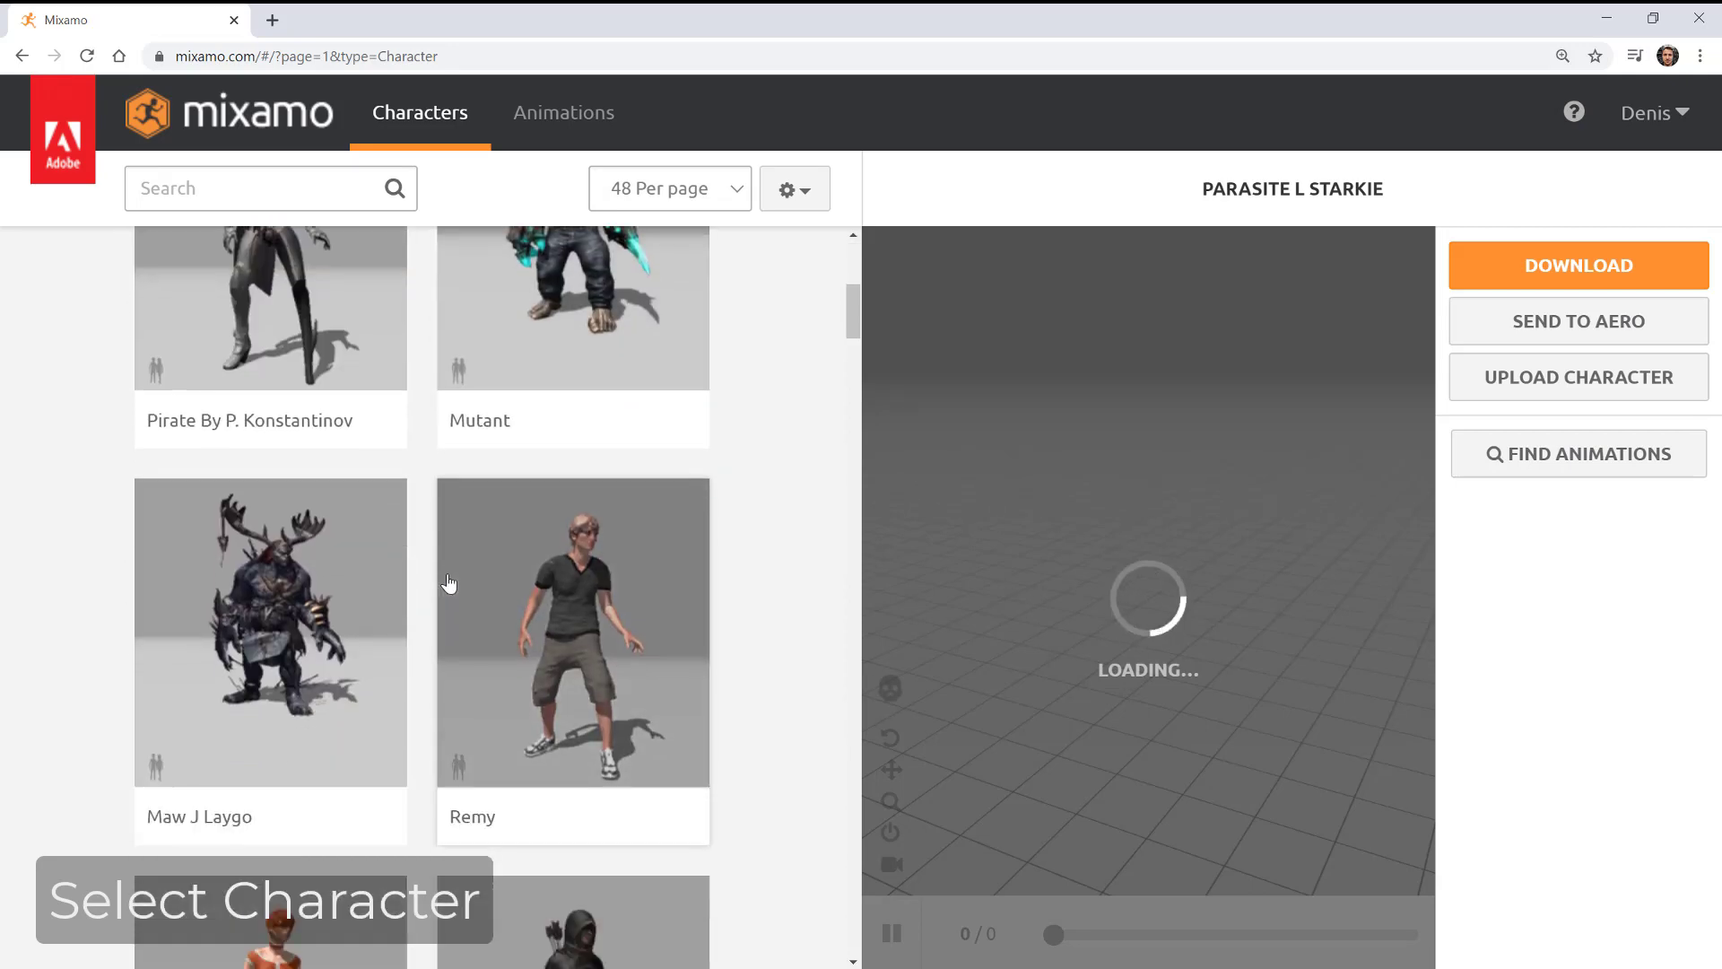
pyautogui.scroll(-5, 449, 583)
pyautogui.scroll(-10, 455, 515)
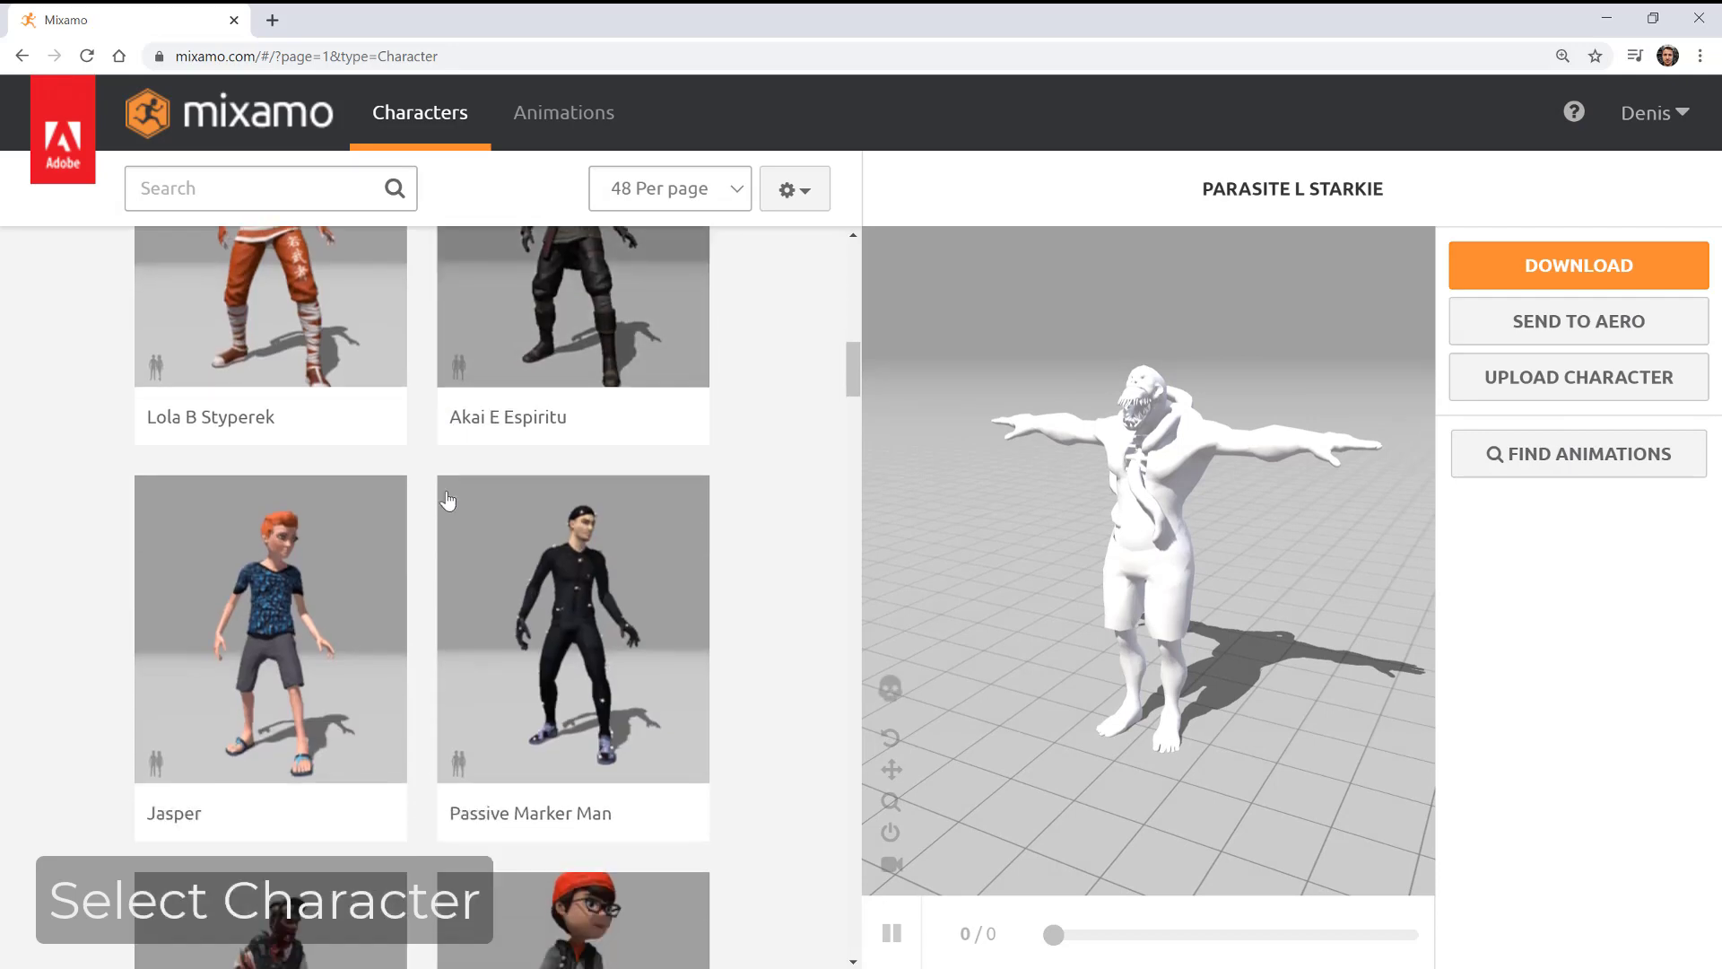
pyautogui.scroll(-6, 468, 499)
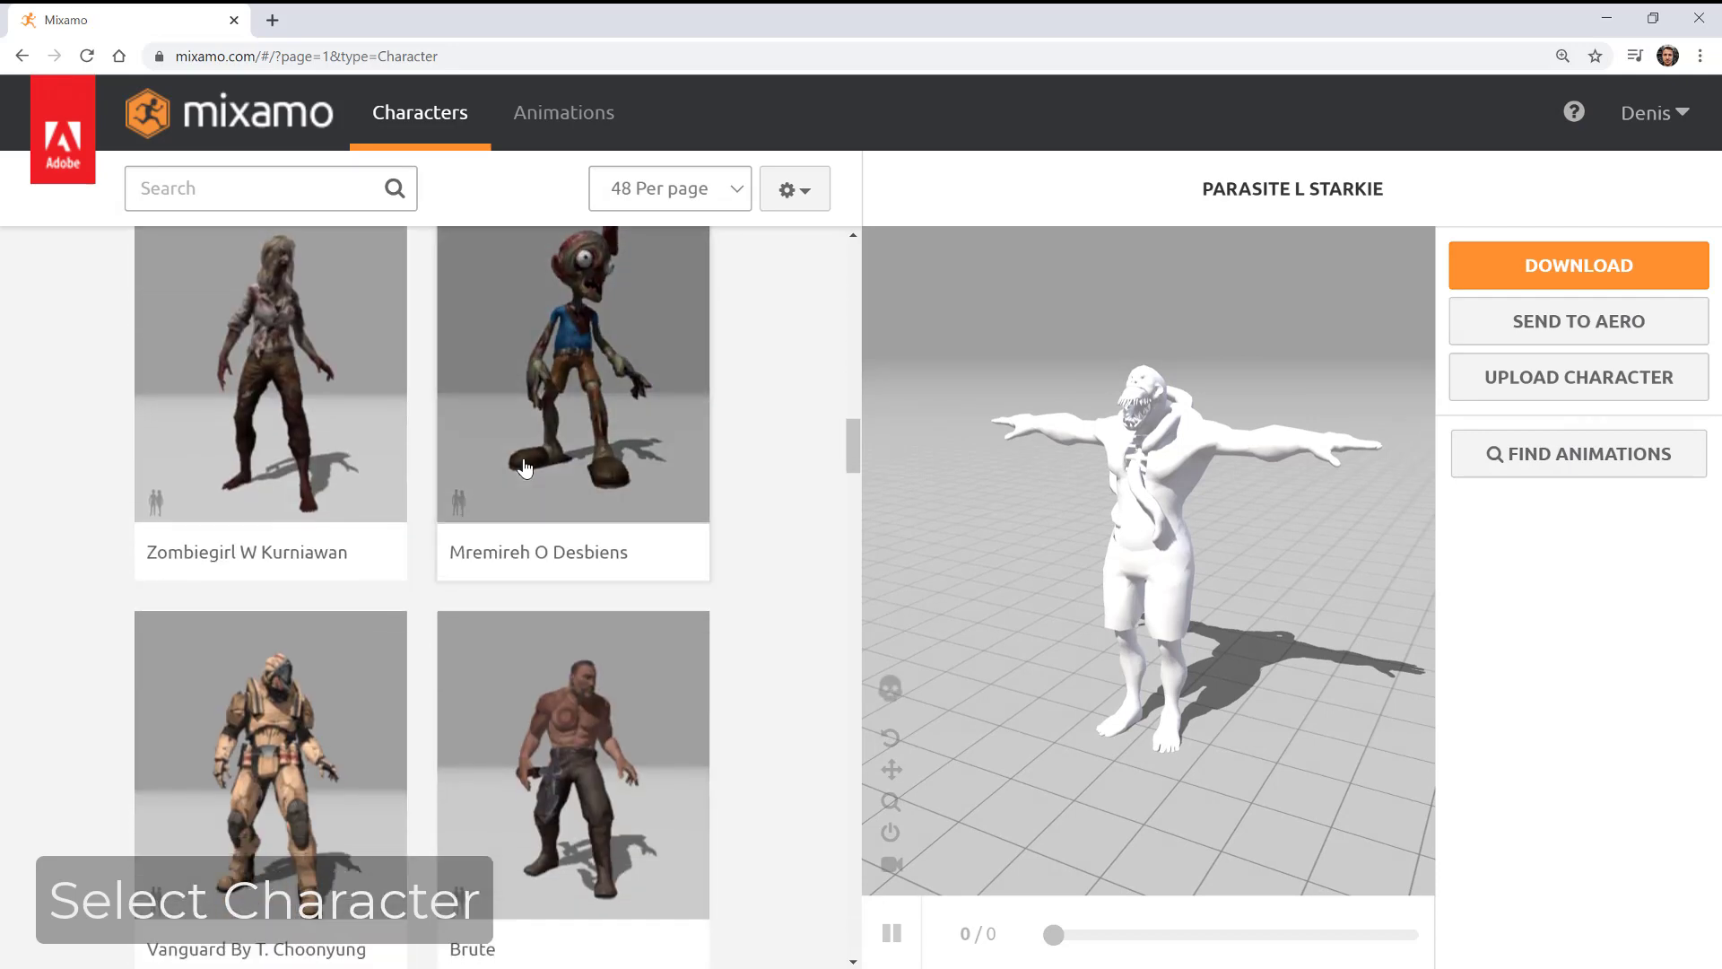
pyautogui.scroll(-2, 466, 481)
pyautogui.scroll(-2, 521, 489)
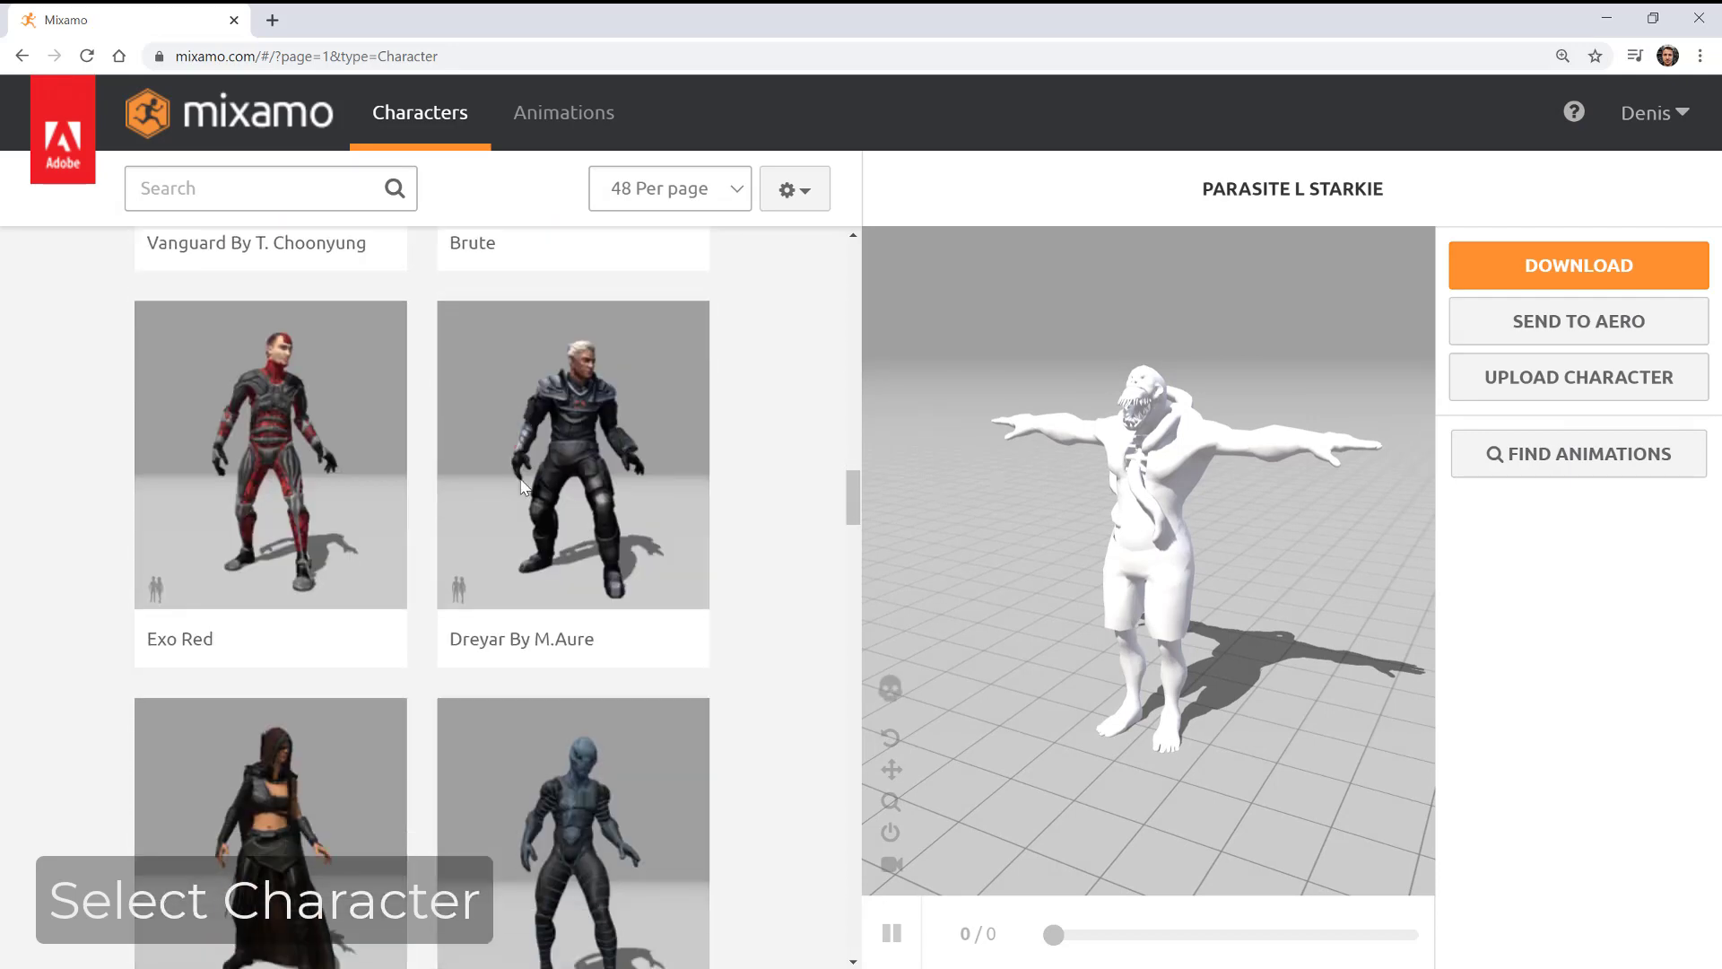
pyautogui.click(549, 522)
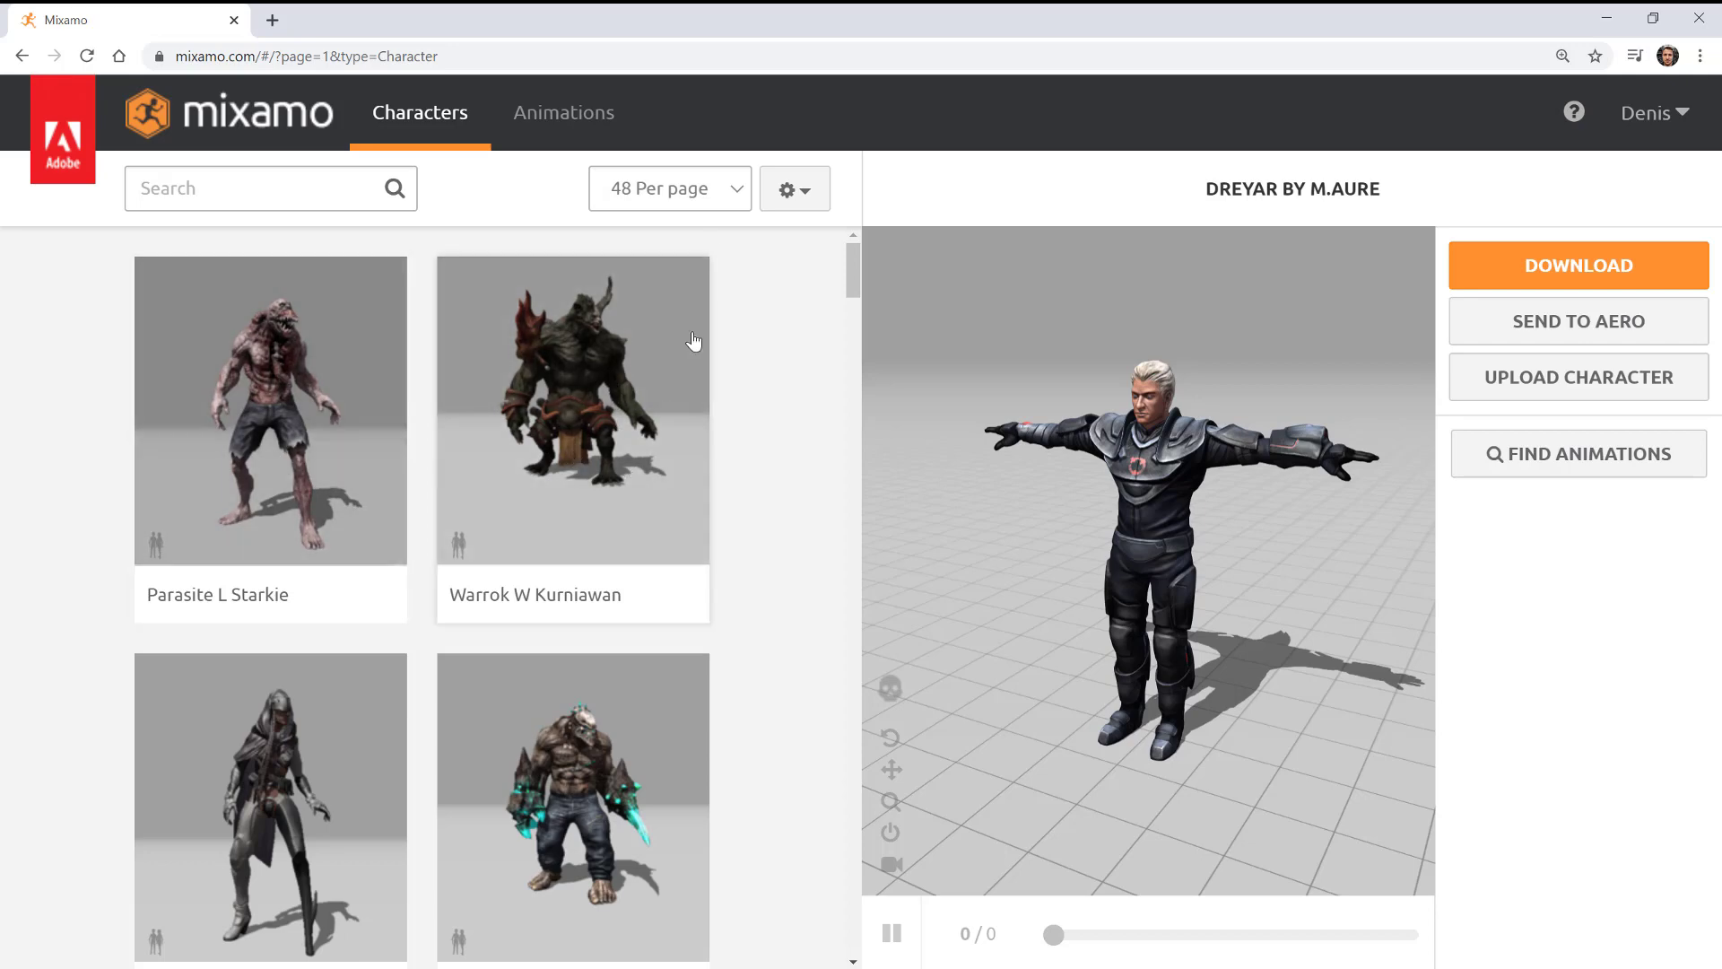
# - Show 96 characters per page and replace the current character with Warrok
pyautogui.click(735, 194)
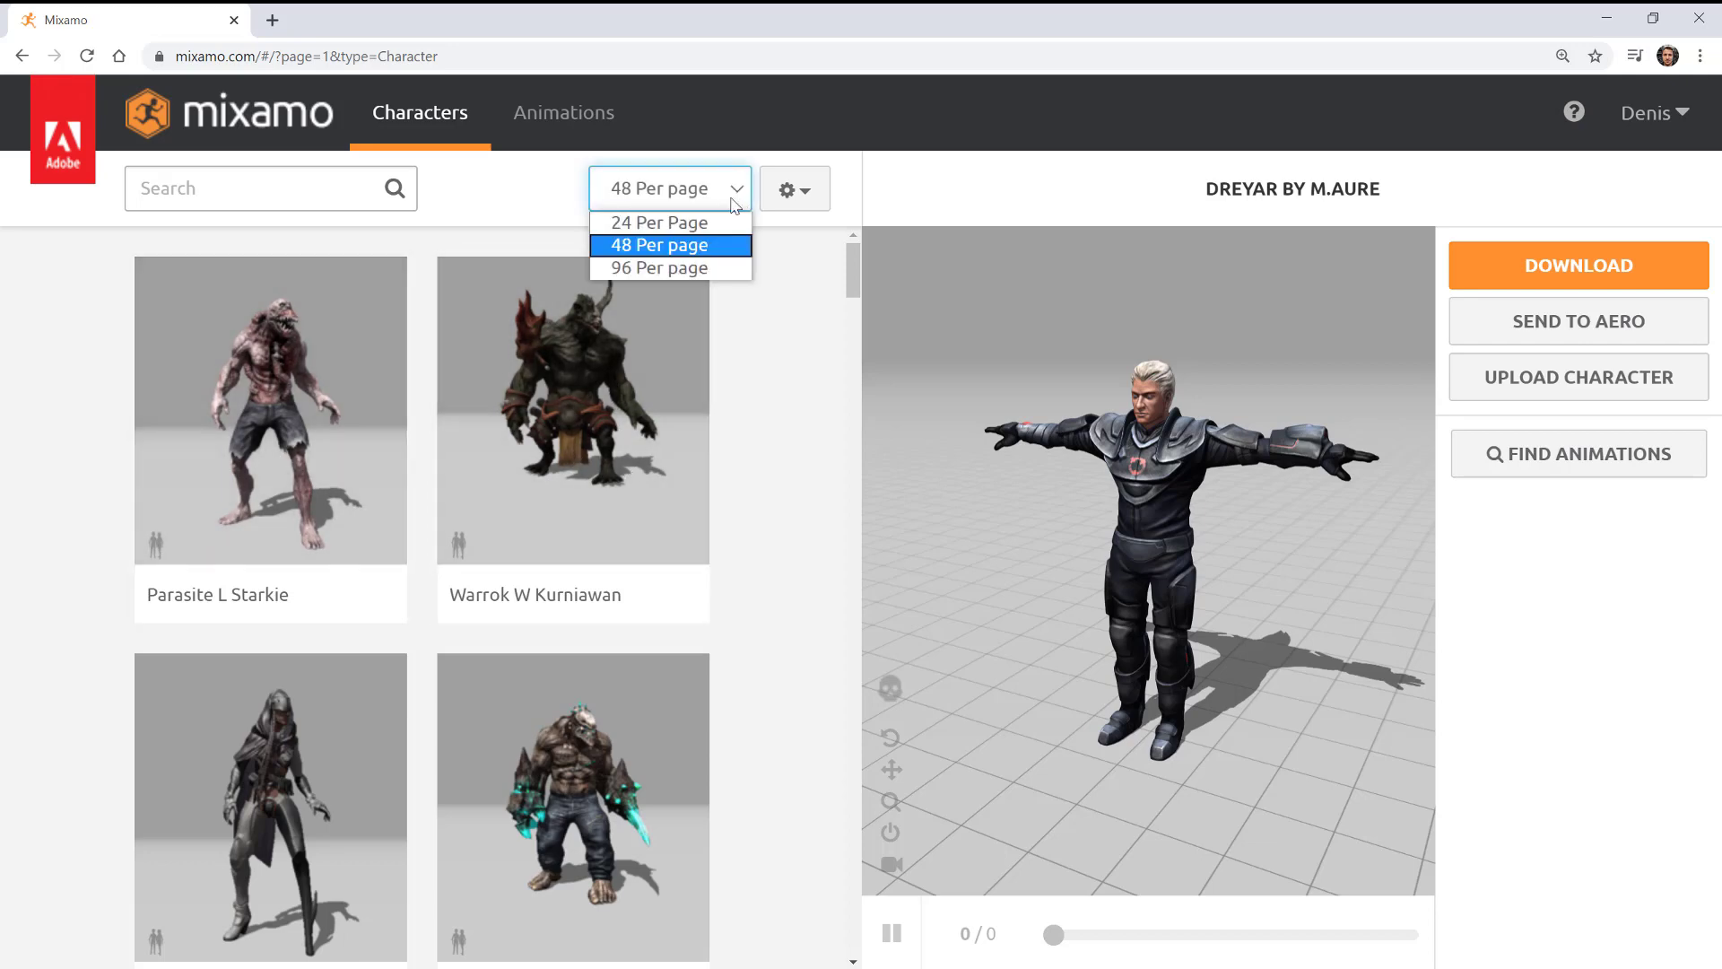
pyautogui.click(646, 269)
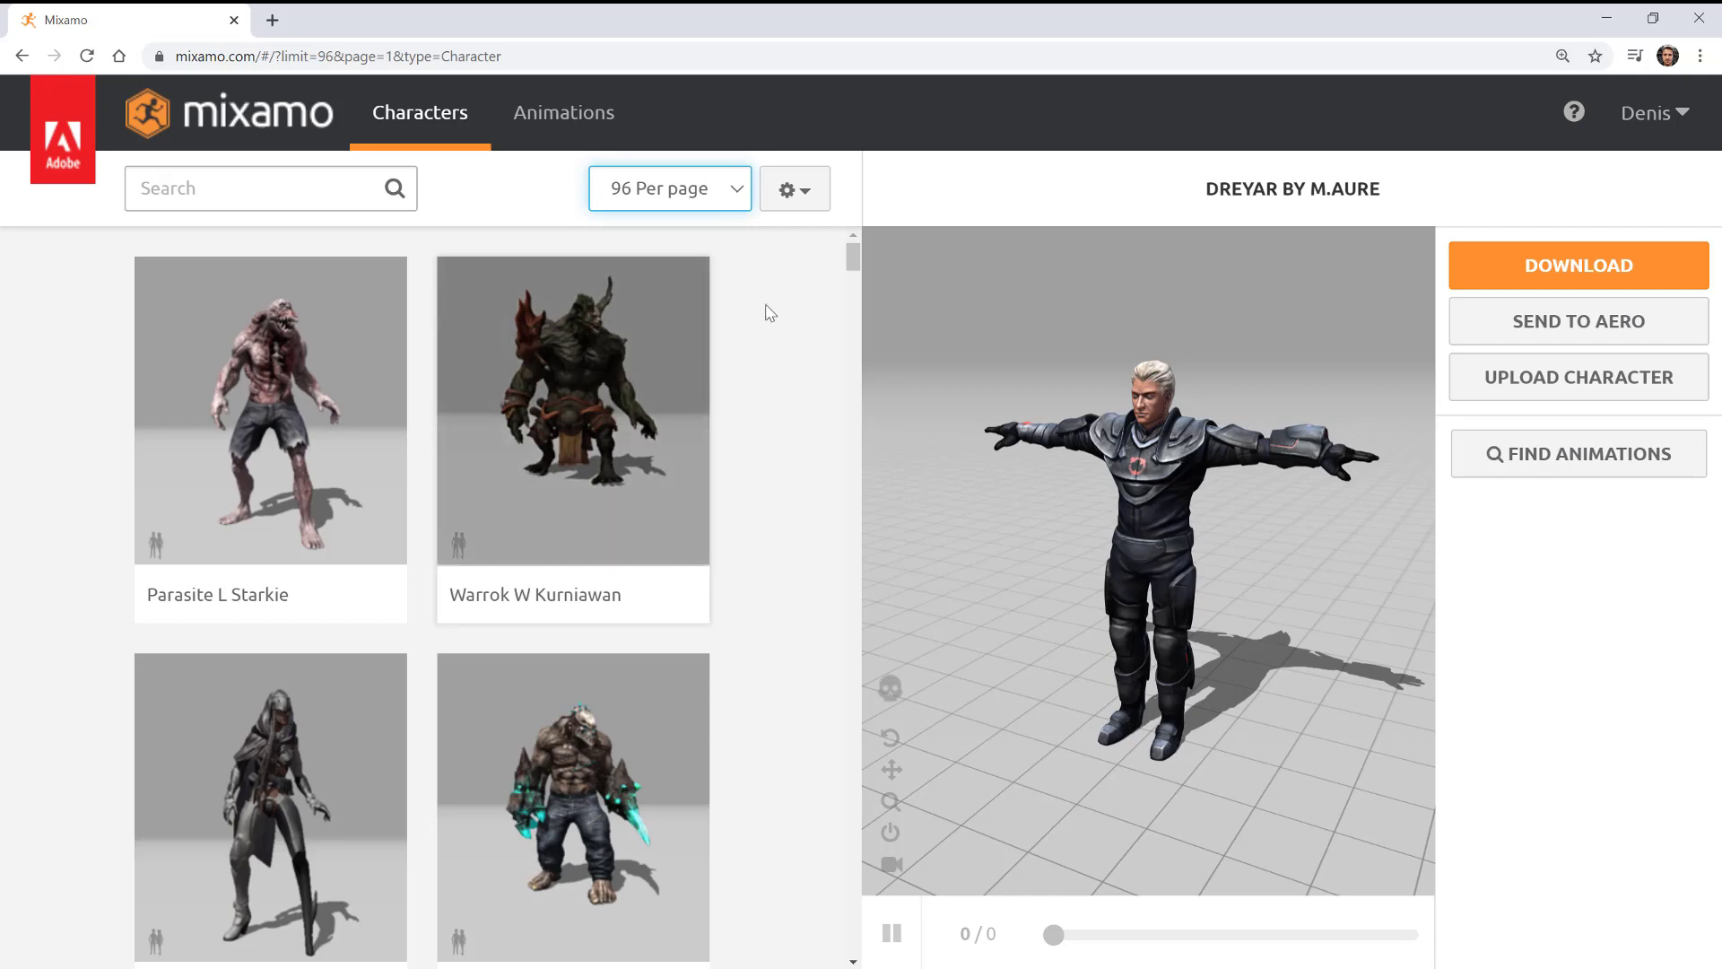
pyautogui.click(600, 455)
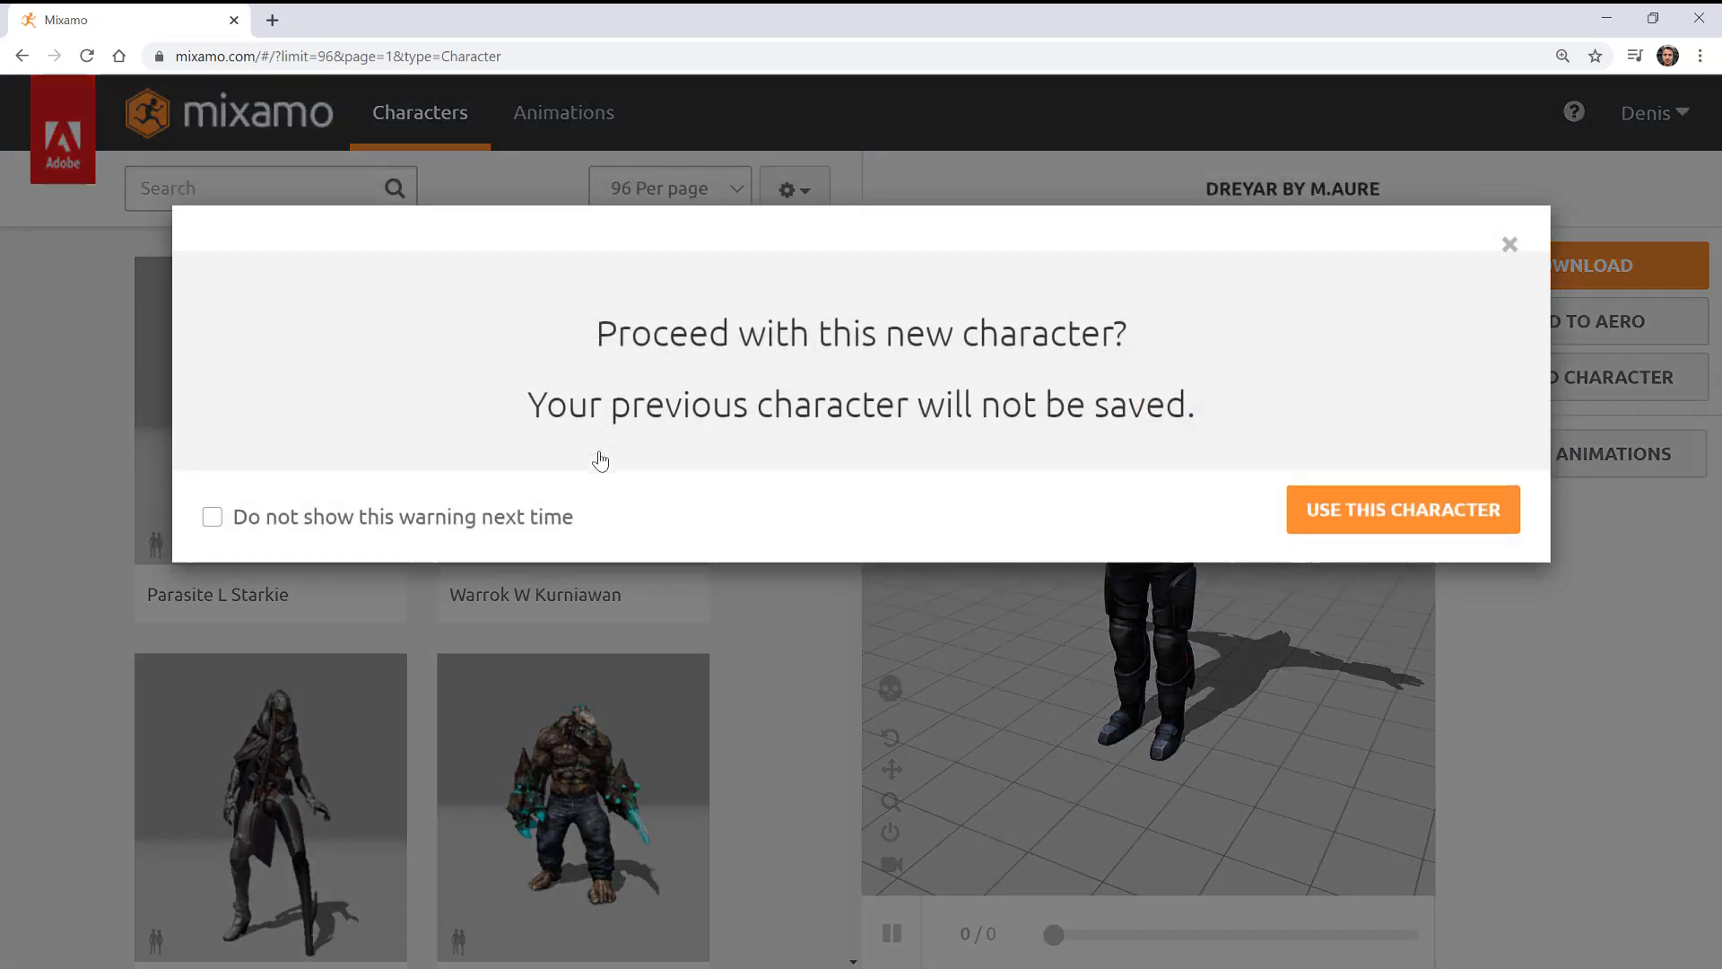
pyautogui.click(1474, 531)
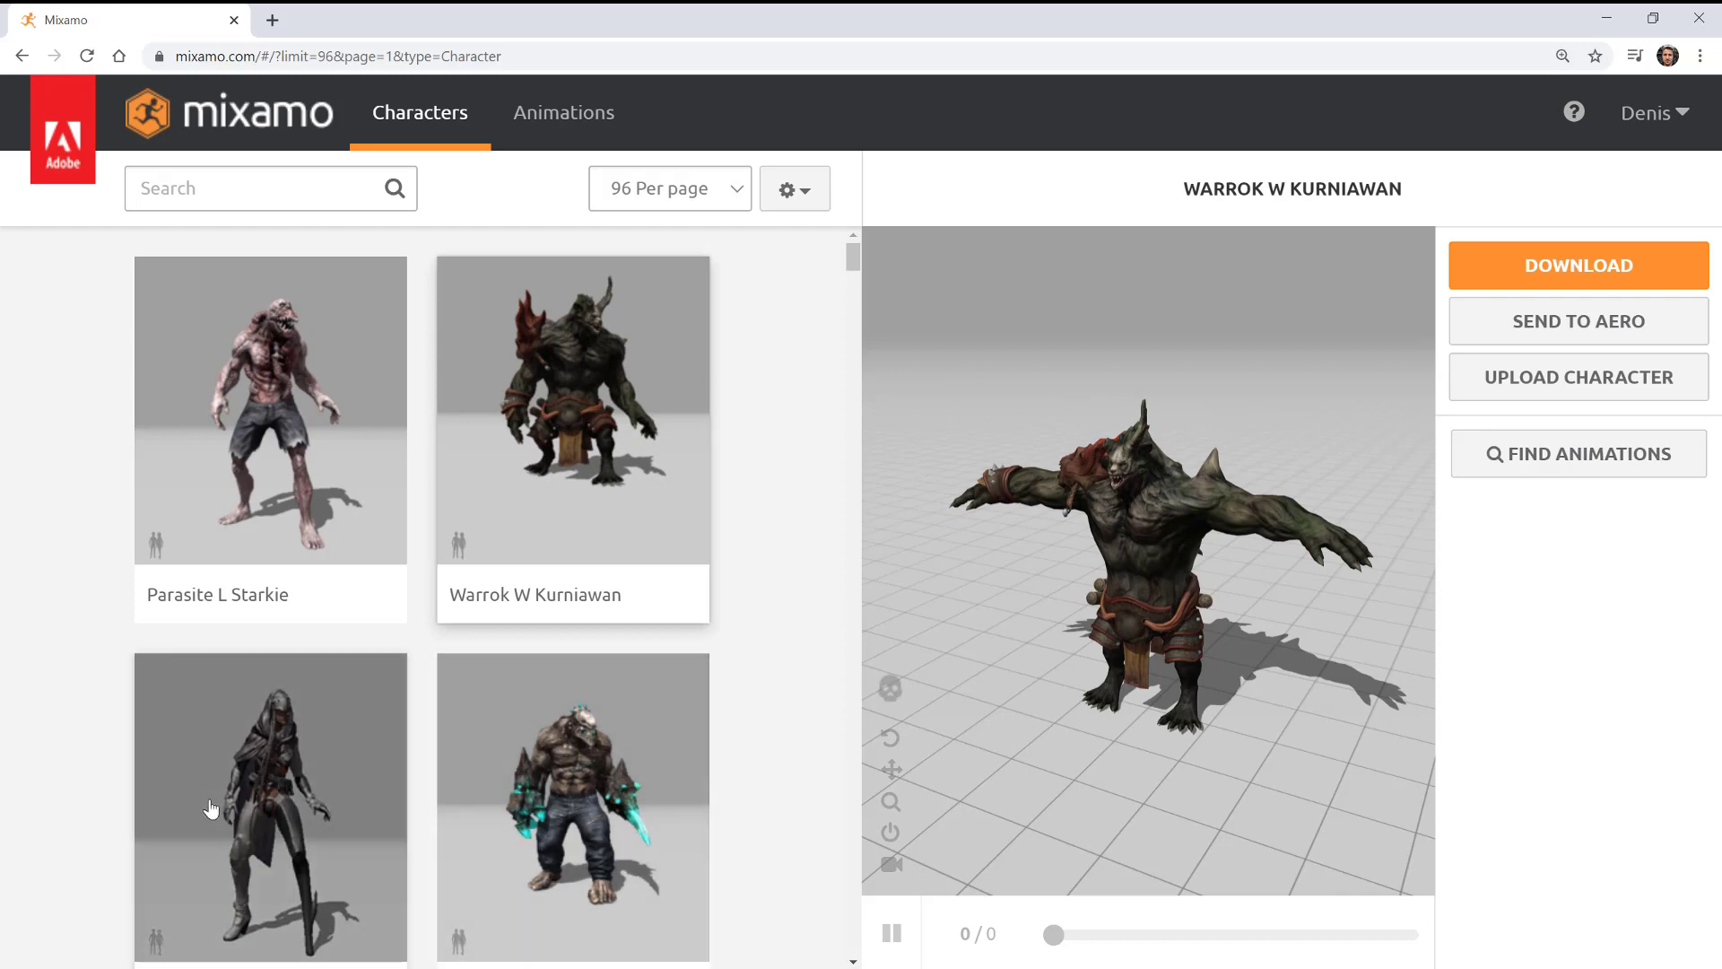
# - Replace the current character with Remy and disable the character replacement warning for next time
pyautogui.scroll(-7, 511, 648)
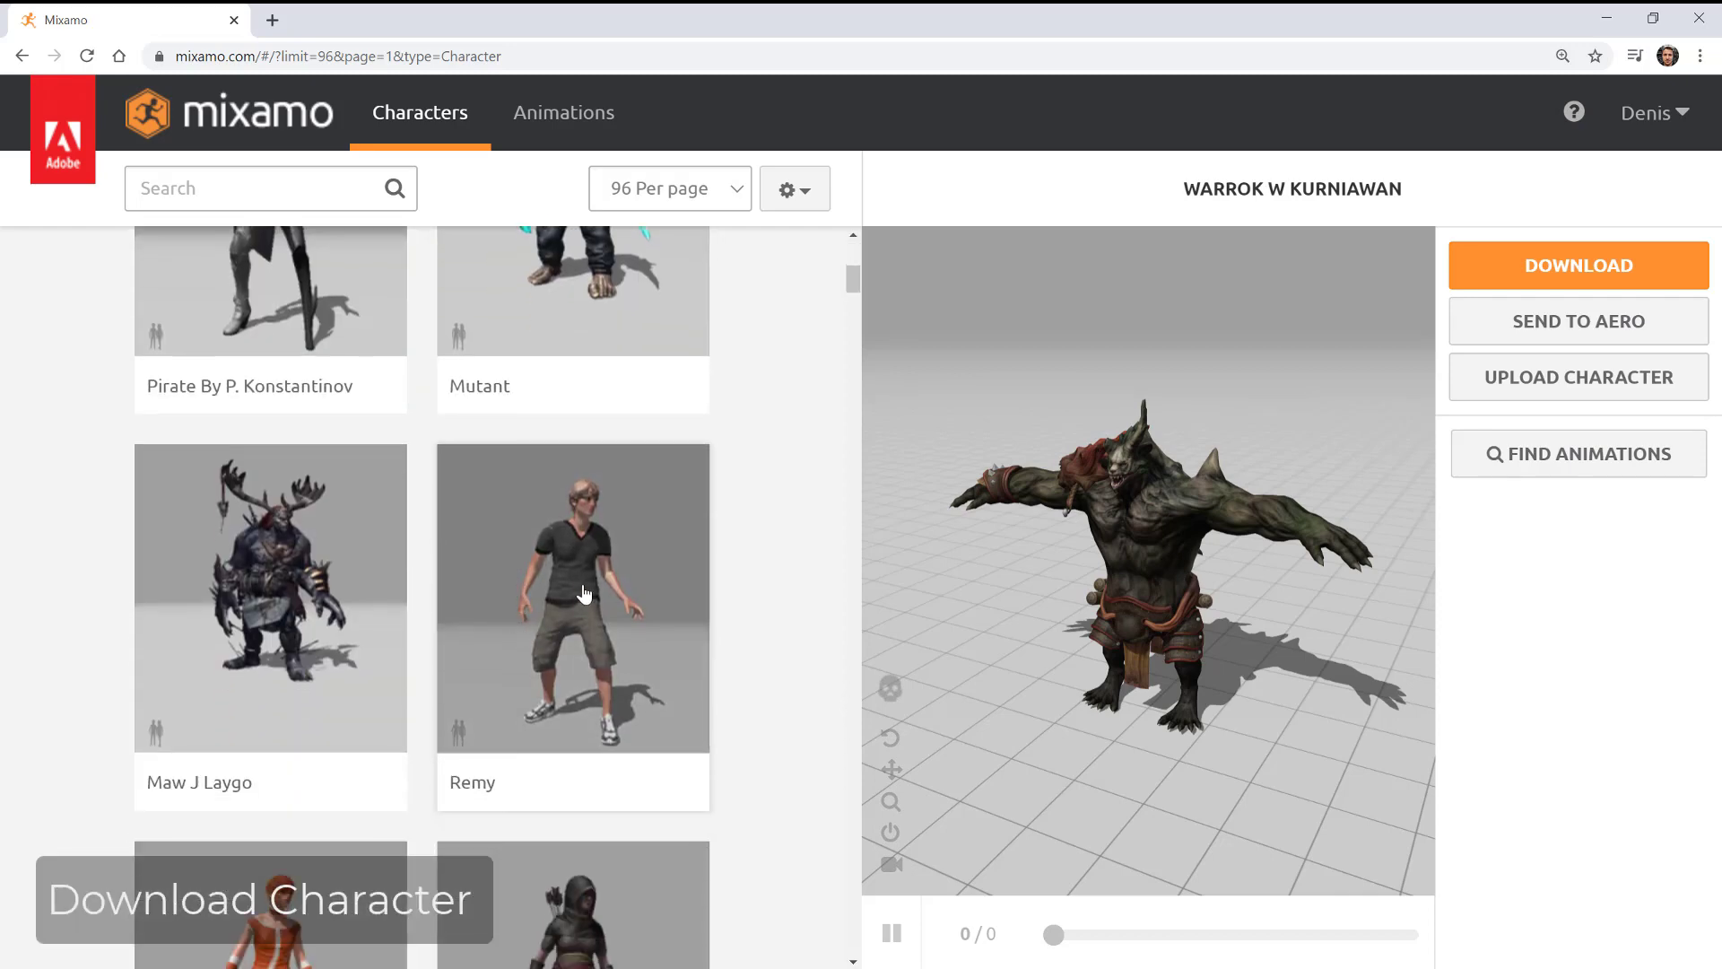
pyautogui.click(579, 592)
pyautogui.click(212, 537)
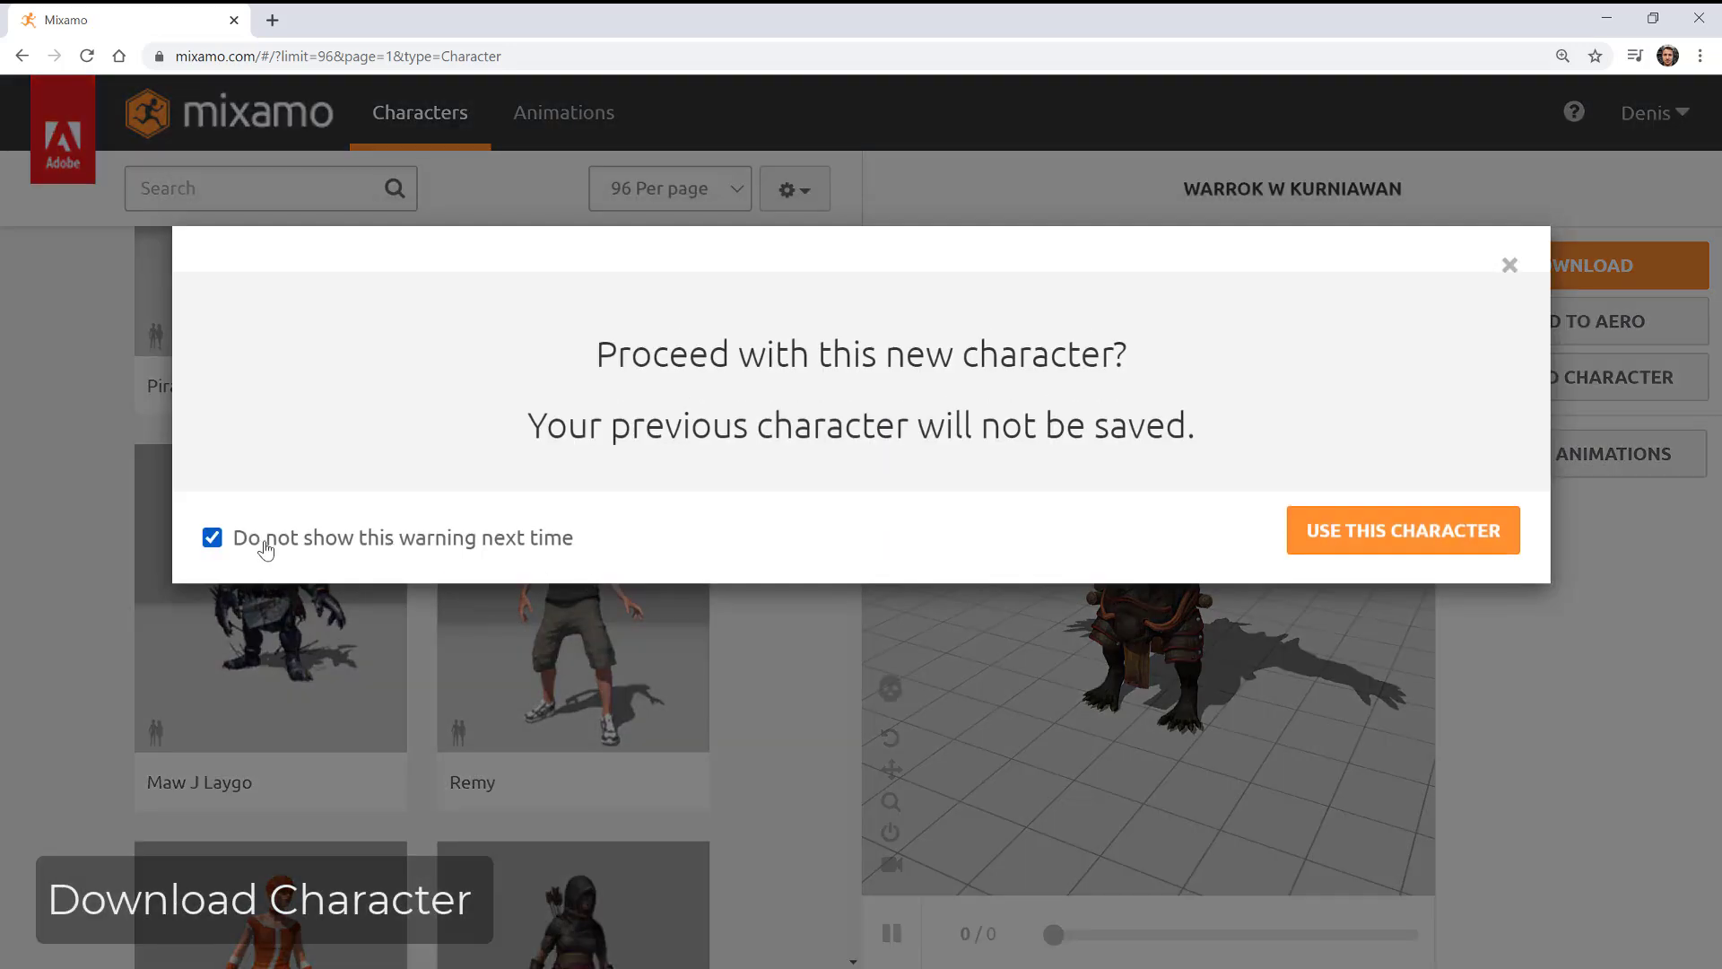
pyautogui.click(1389, 539)
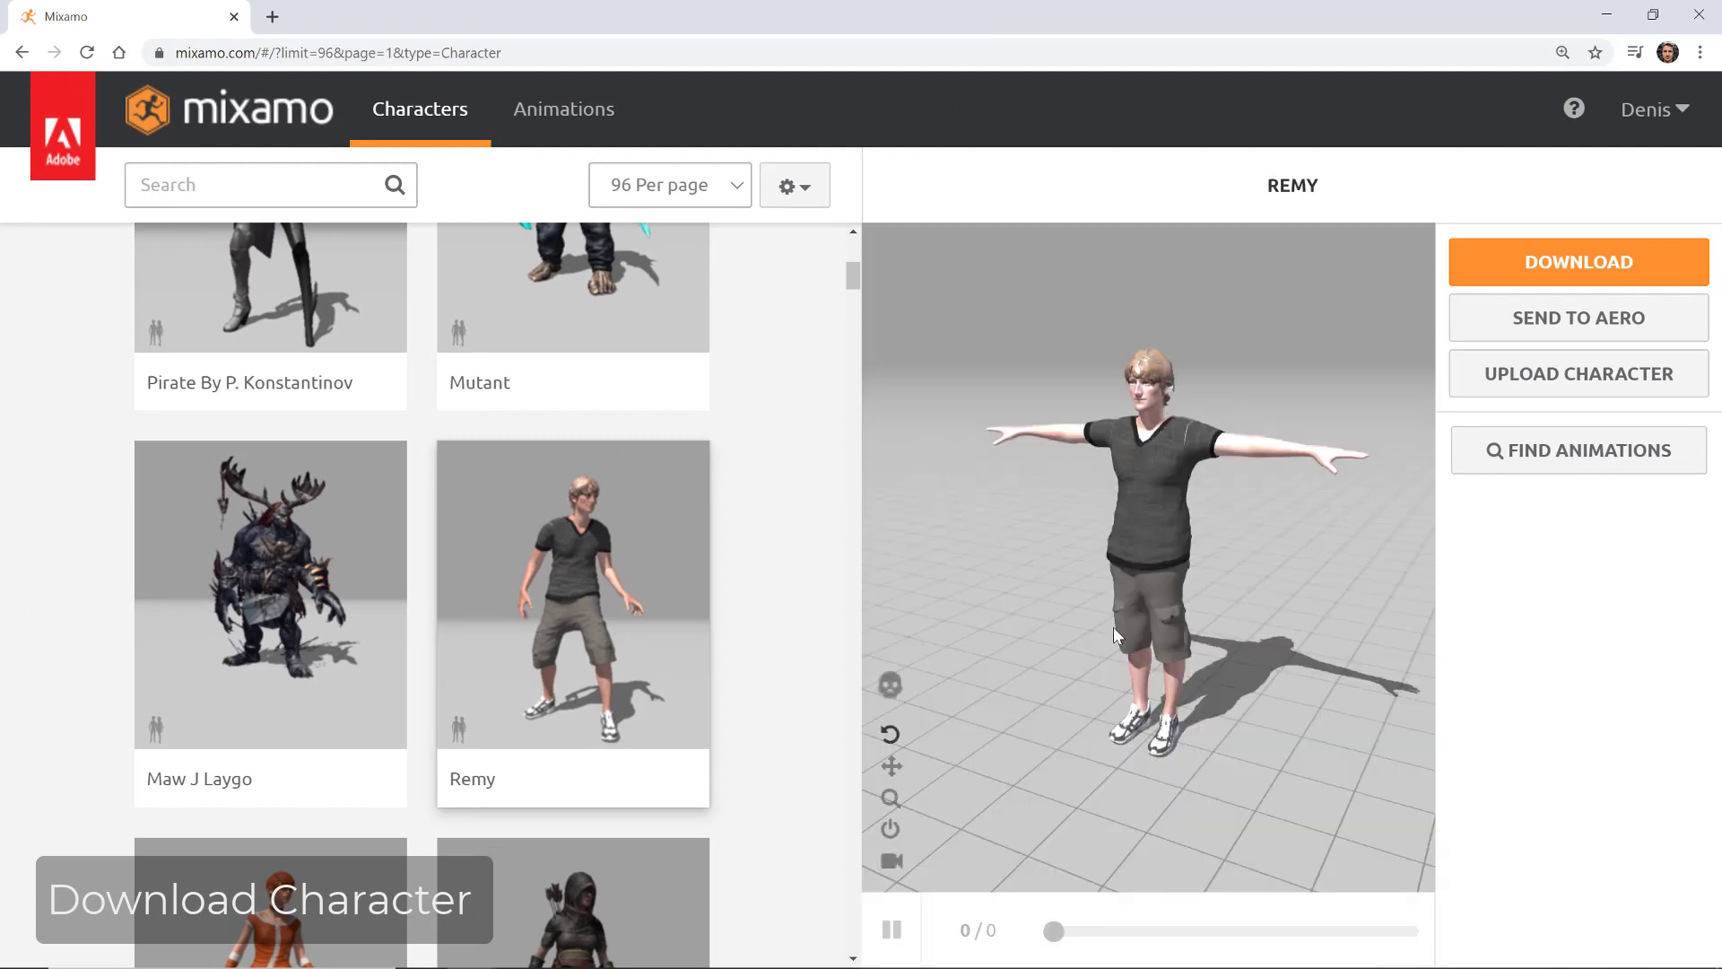
# - Download the Remy character in FBX for Unity(.fbx) format with the T-pose
pyautogui.moveTo(1132, 588); pyautogui.dragTo(1196, 579)
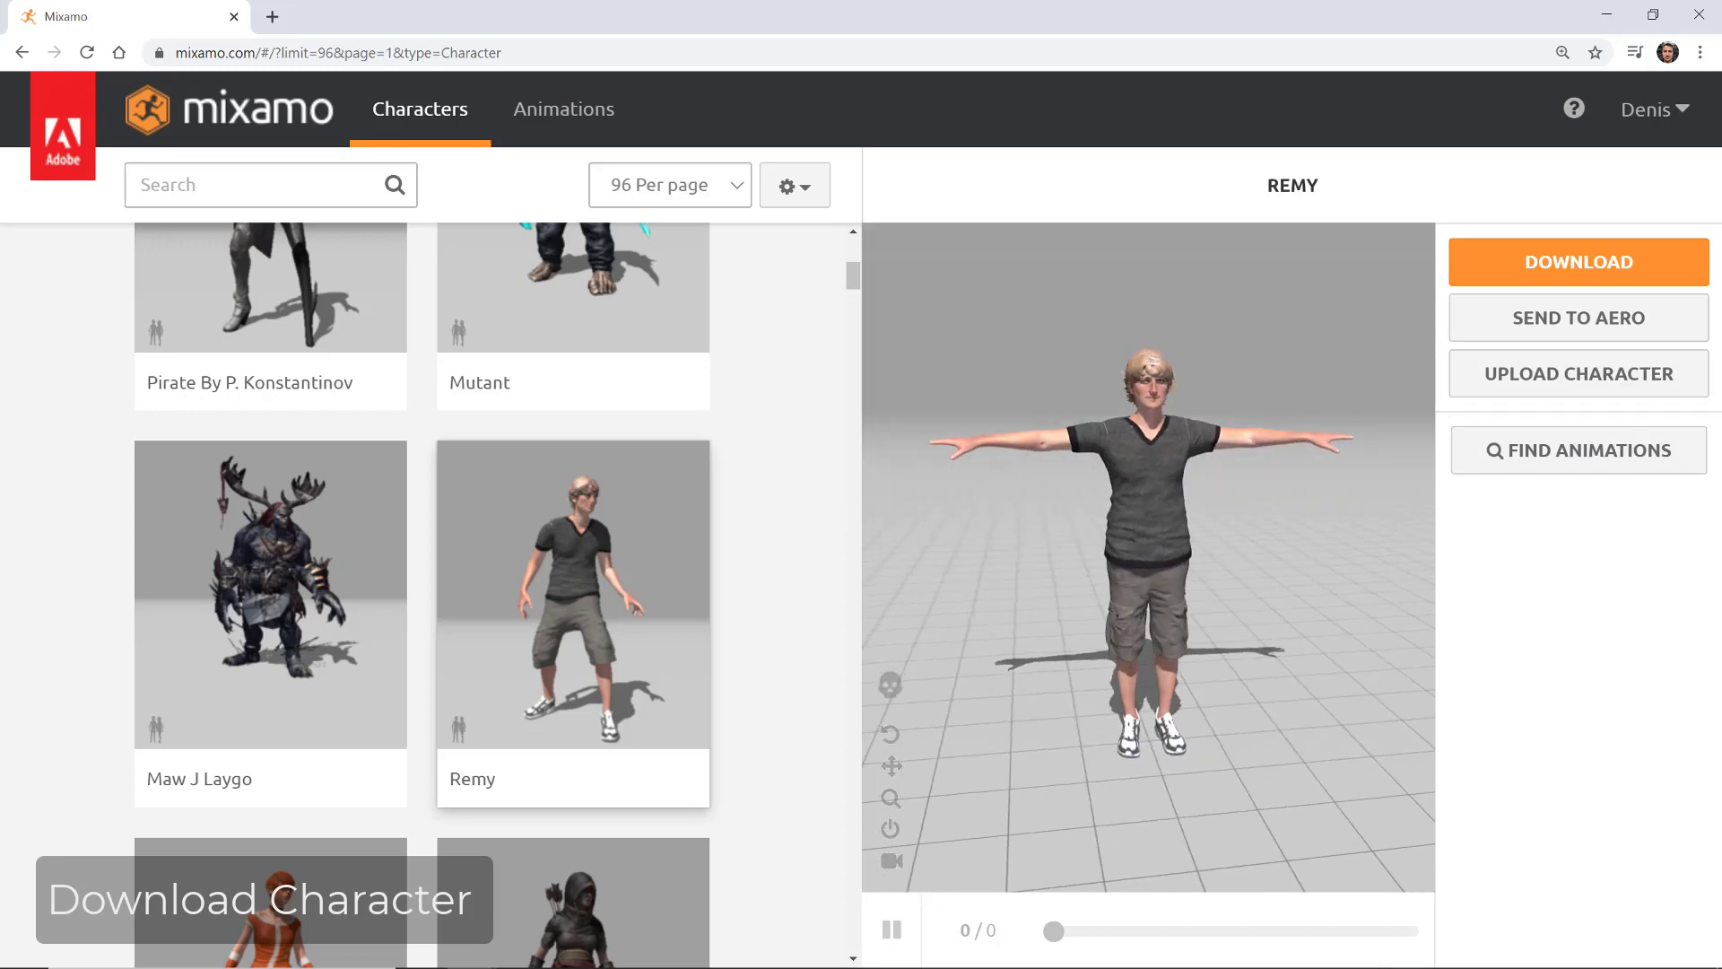
pyautogui.click(1488, 271)
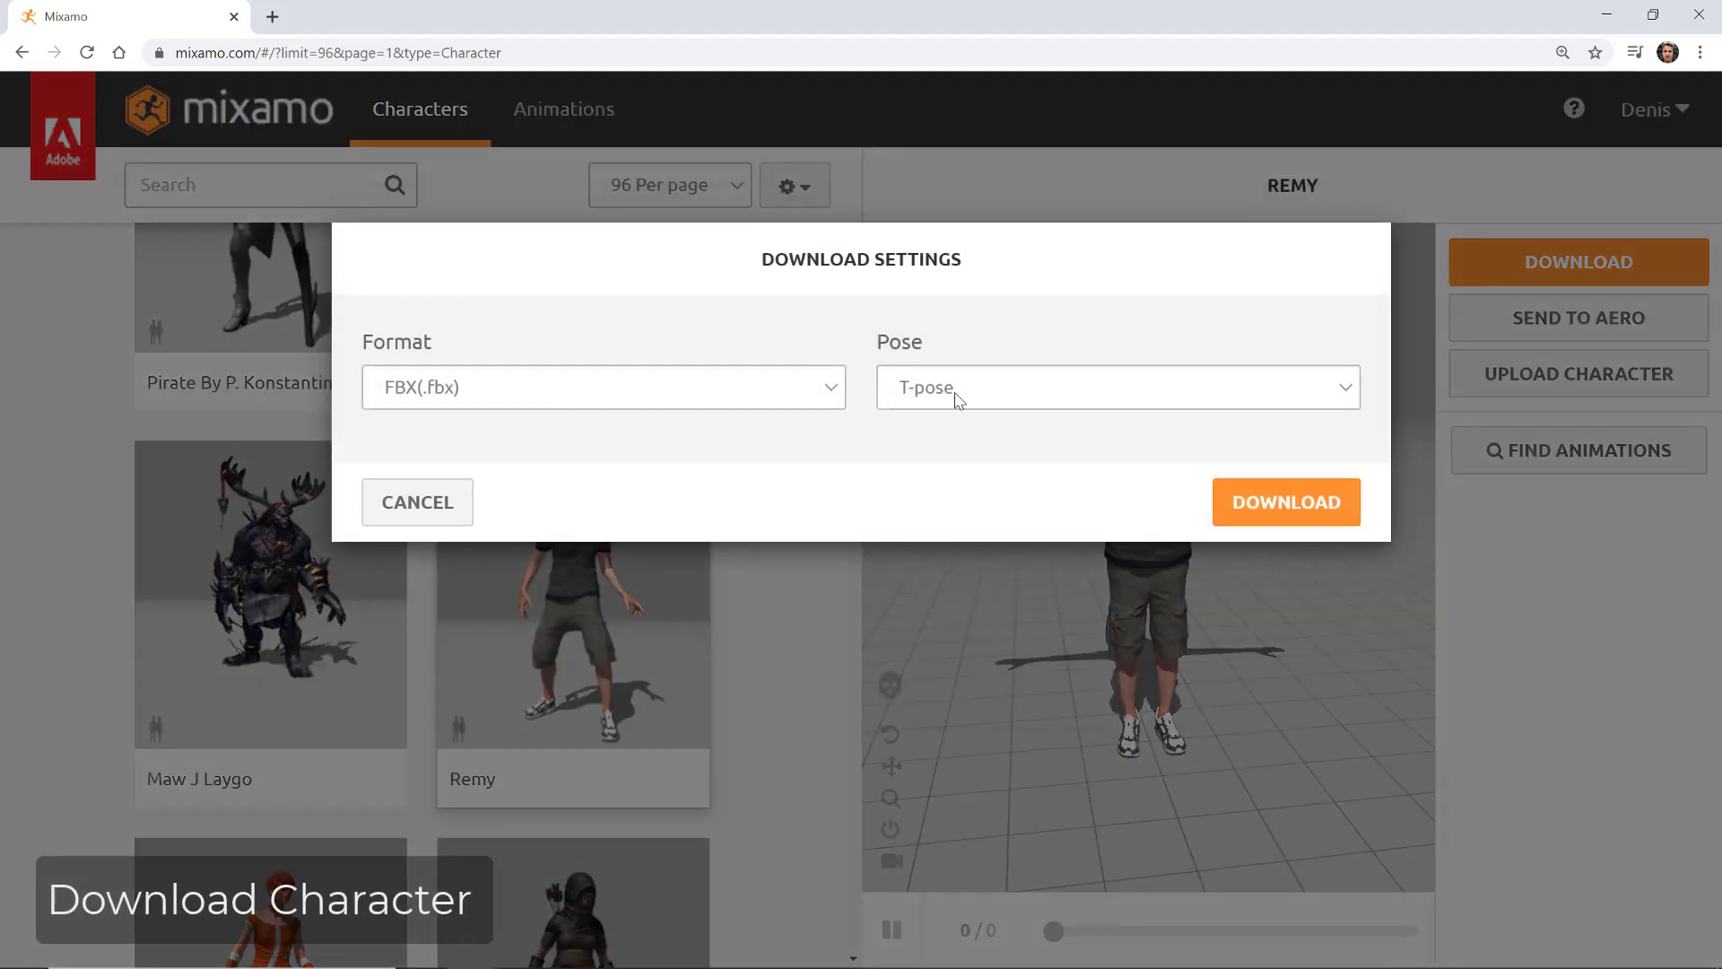
pyautogui.click(993, 399)
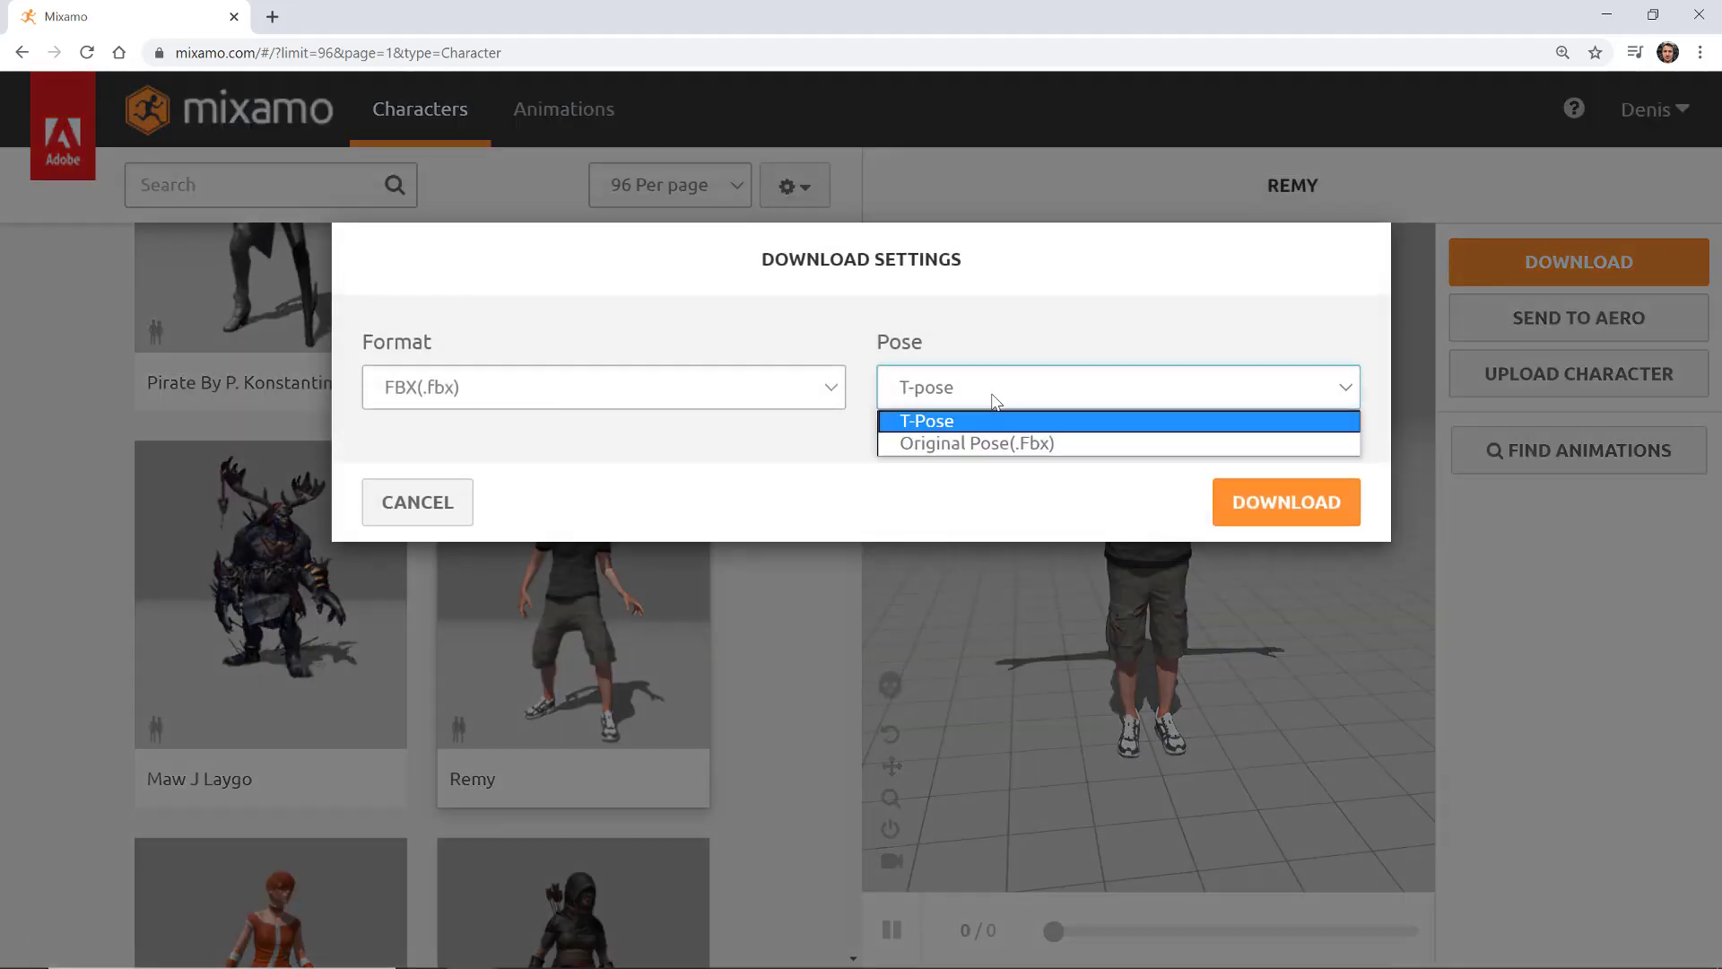
pyautogui.click(948, 427)
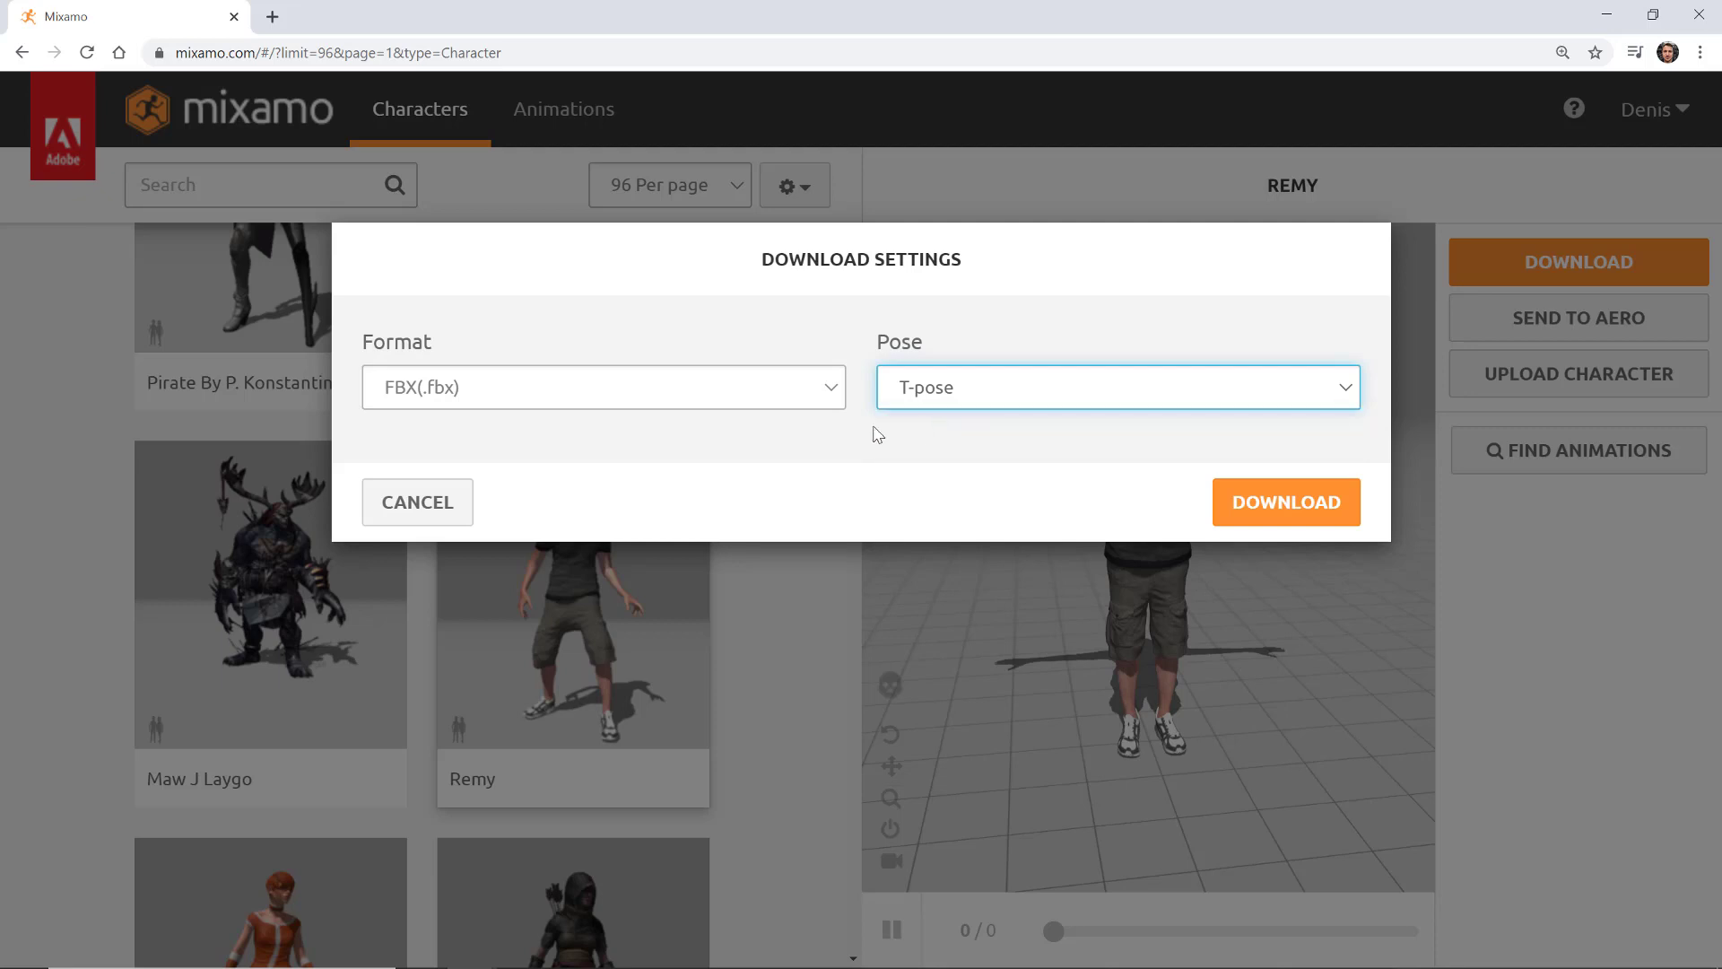
pyautogui.click(677, 395)
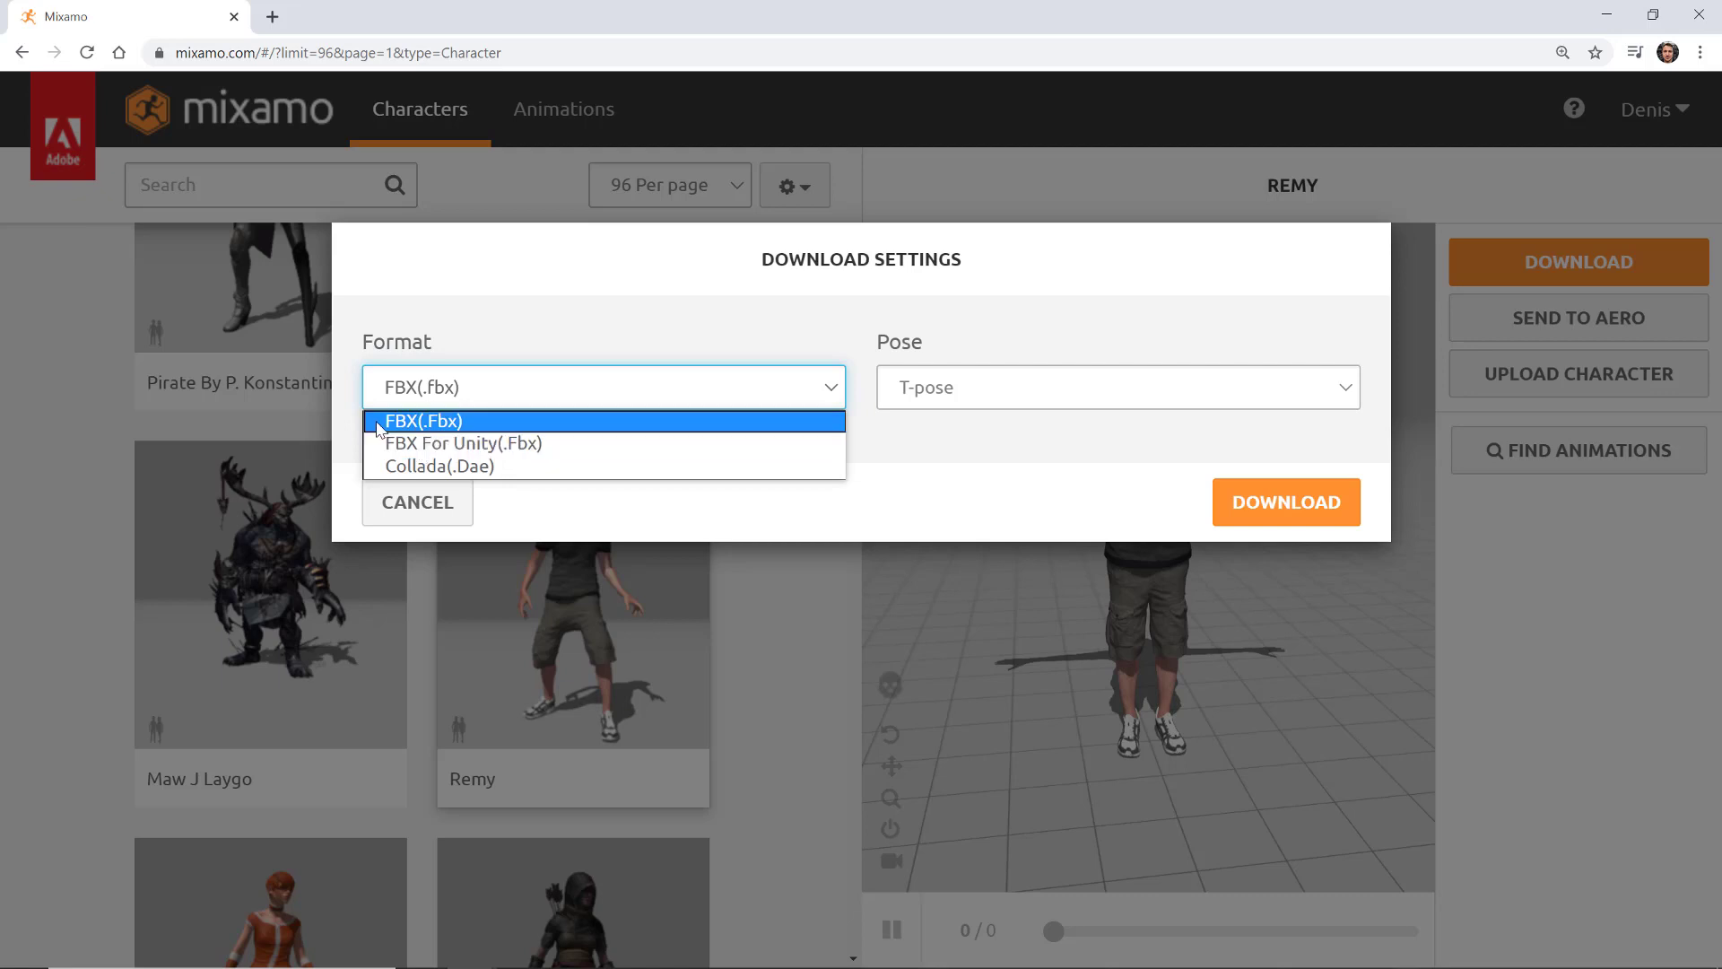
pyautogui.click(491, 448)
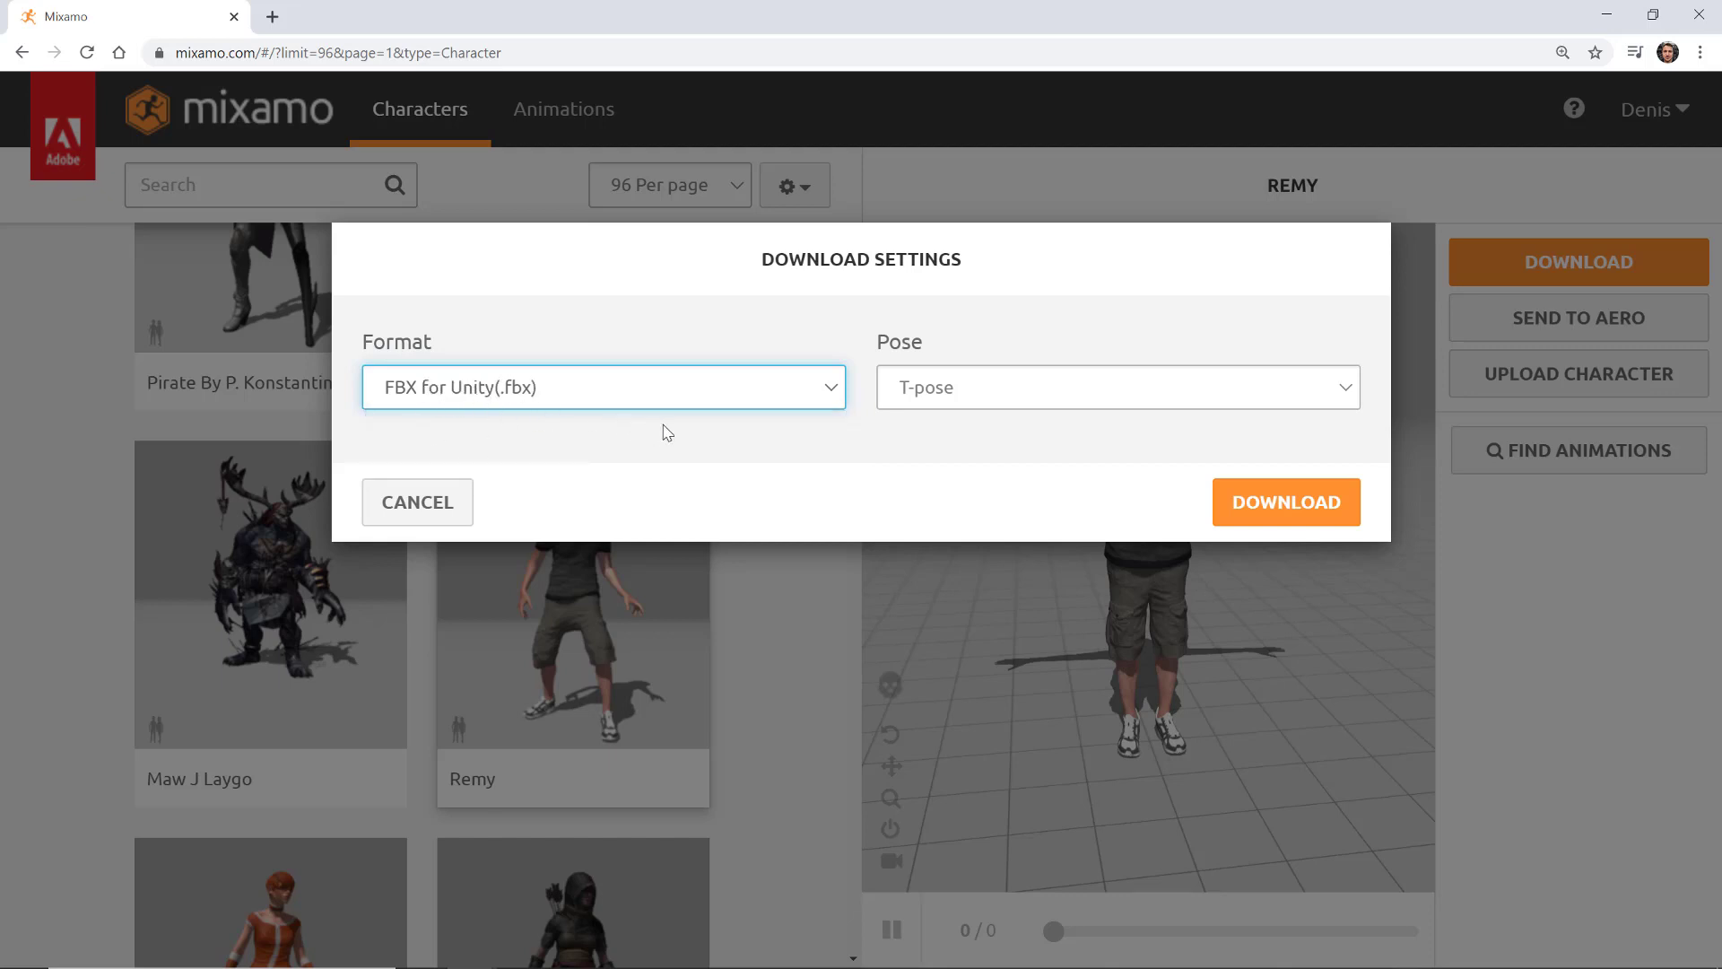
pyautogui.click(1278, 508)
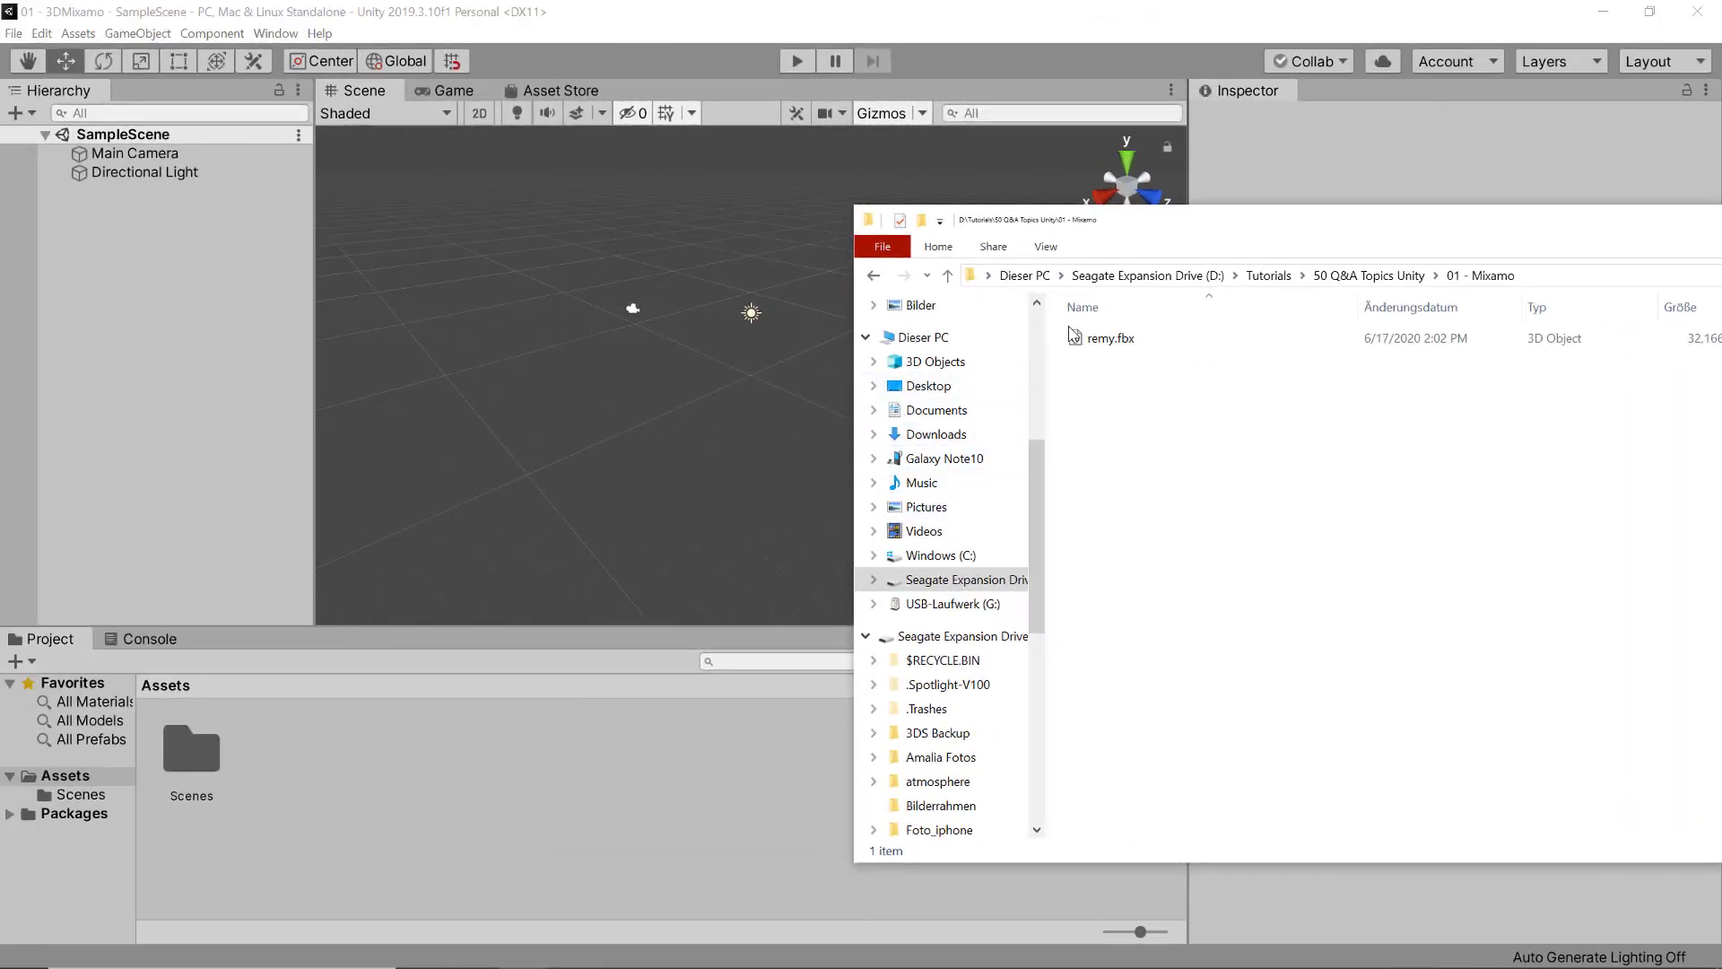
# - In Unity, import remy.fbx from the 01 - Mixamo folder into Assets and add the remy model to SampleScene
pyautogui.moveTo(1110, 338); pyautogui.dragTo(280, 758)
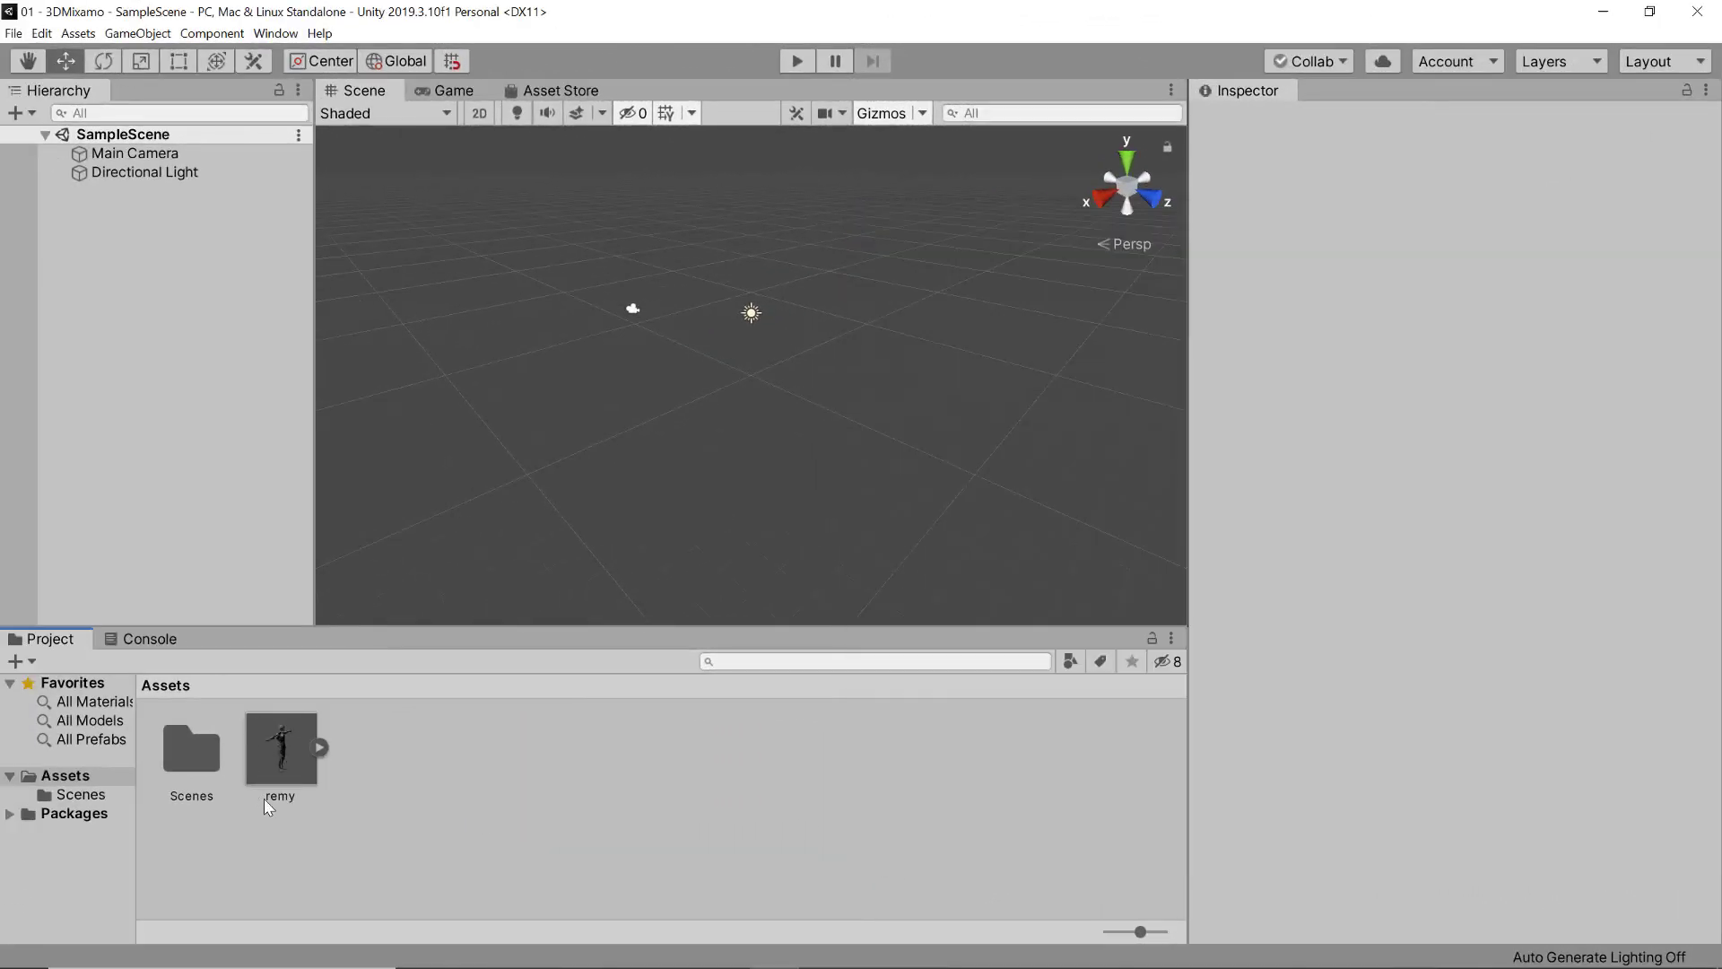
pyautogui.moveTo(279, 755); pyautogui.dragTo(245, 428)
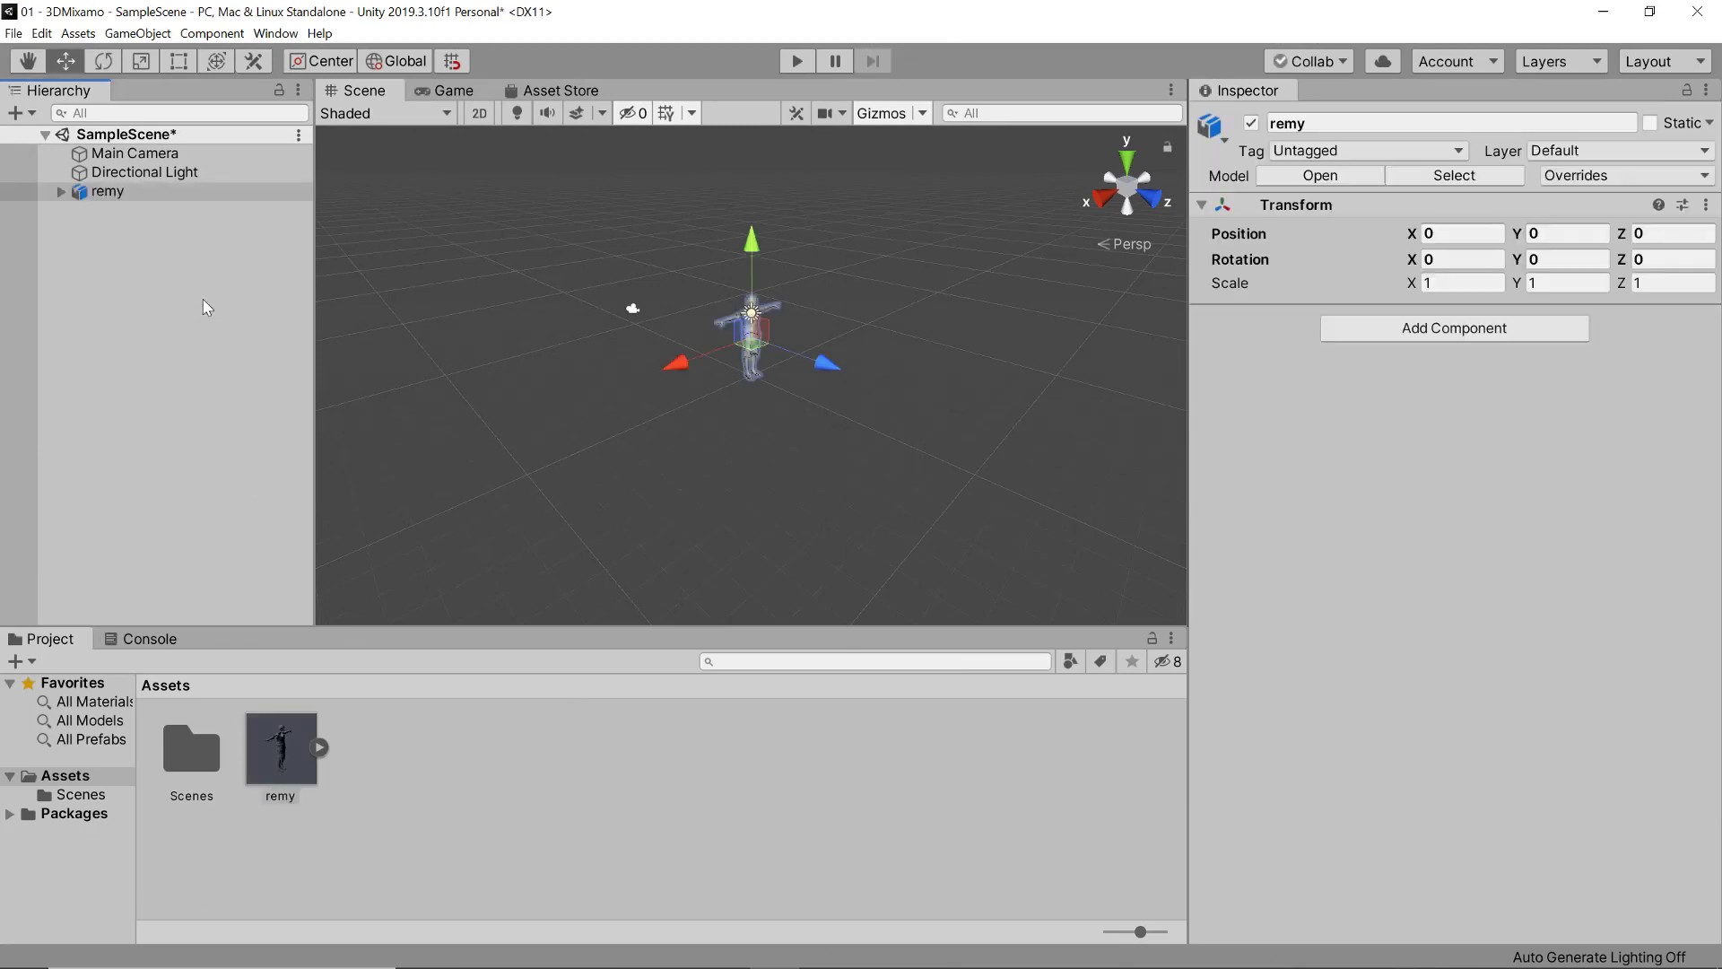
pyautogui.click(751, 417)
pyautogui.scroll(5, 748, 396)
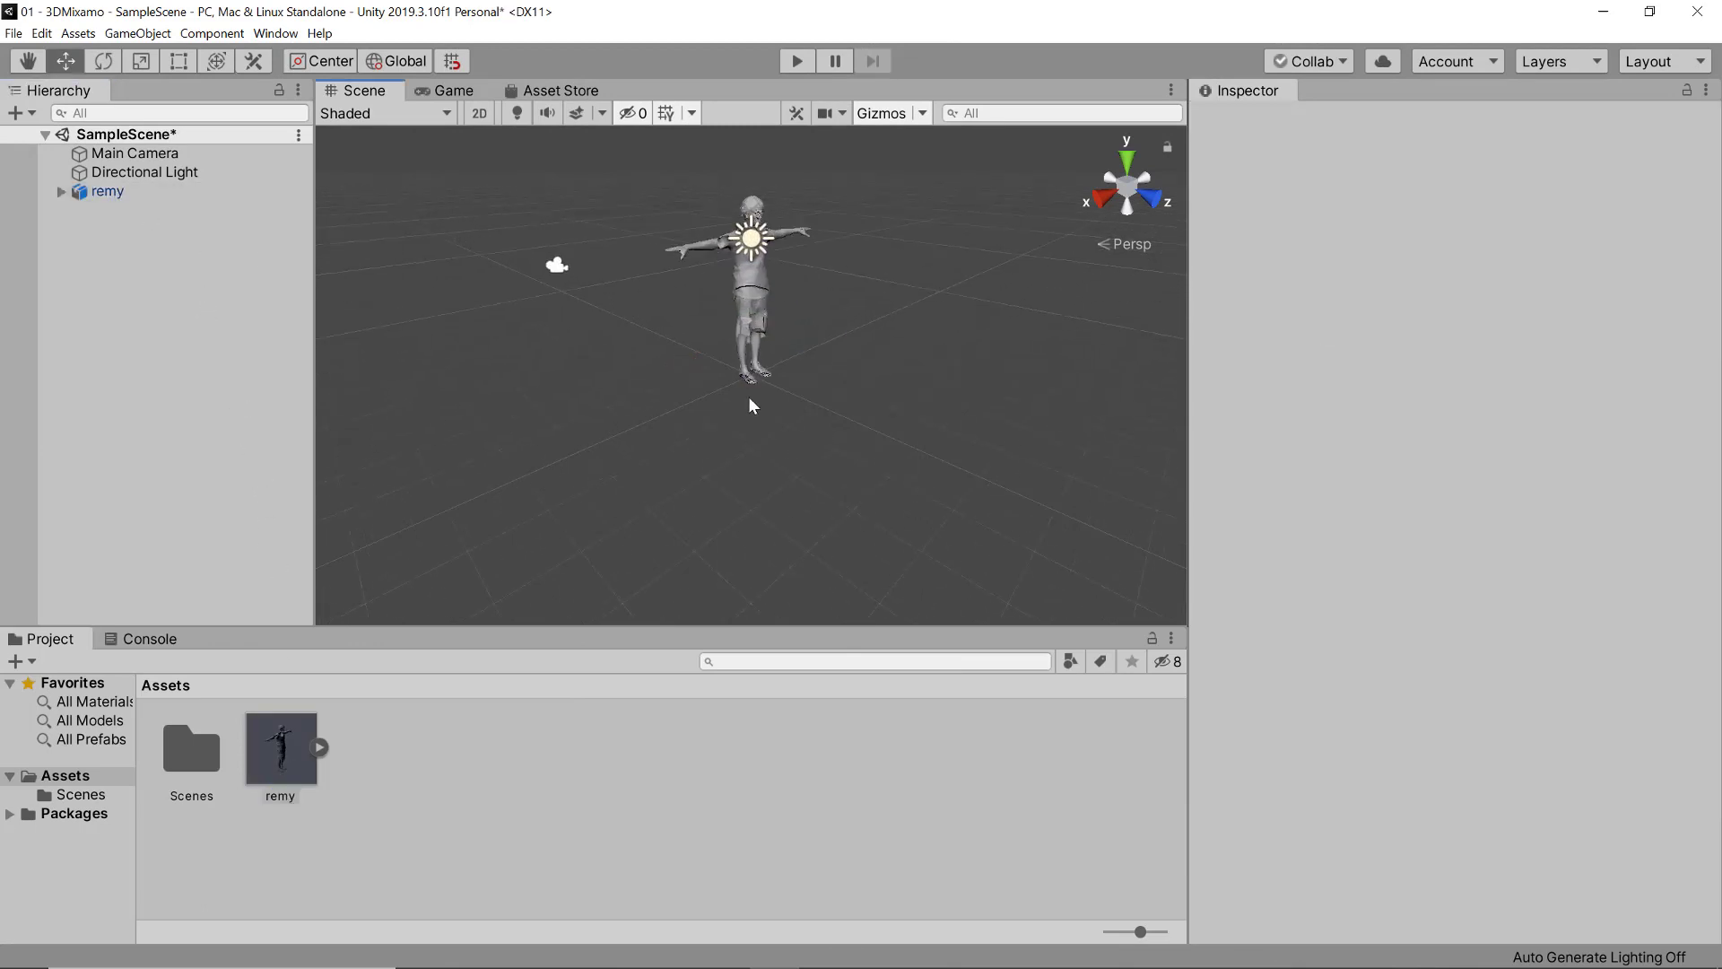
pyautogui.keyDown('alt'); pyautogui.moveTo(536, 247); pyautogui.dragTo(864, 368); pyautogui.keyUp('alt')
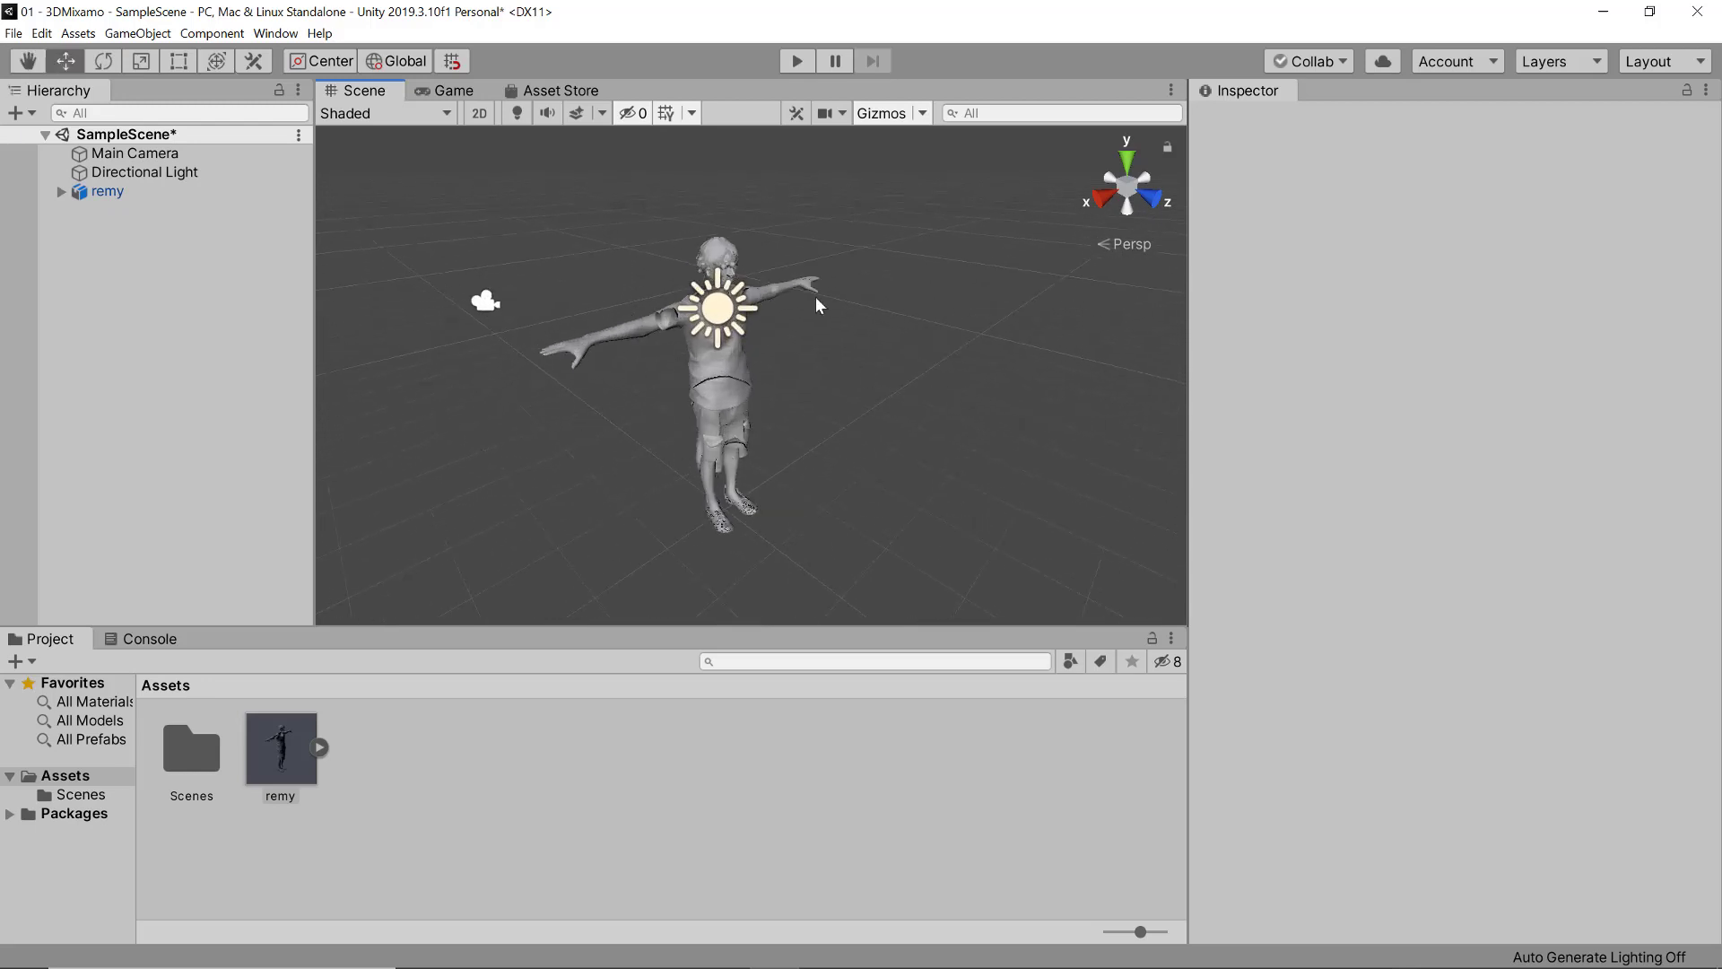
pyautogui.keyDown('alt'); pyautogui.moveTo(922, 385); pyautogui.dragTo(701, 429); pyautogui.keyUp('alt')
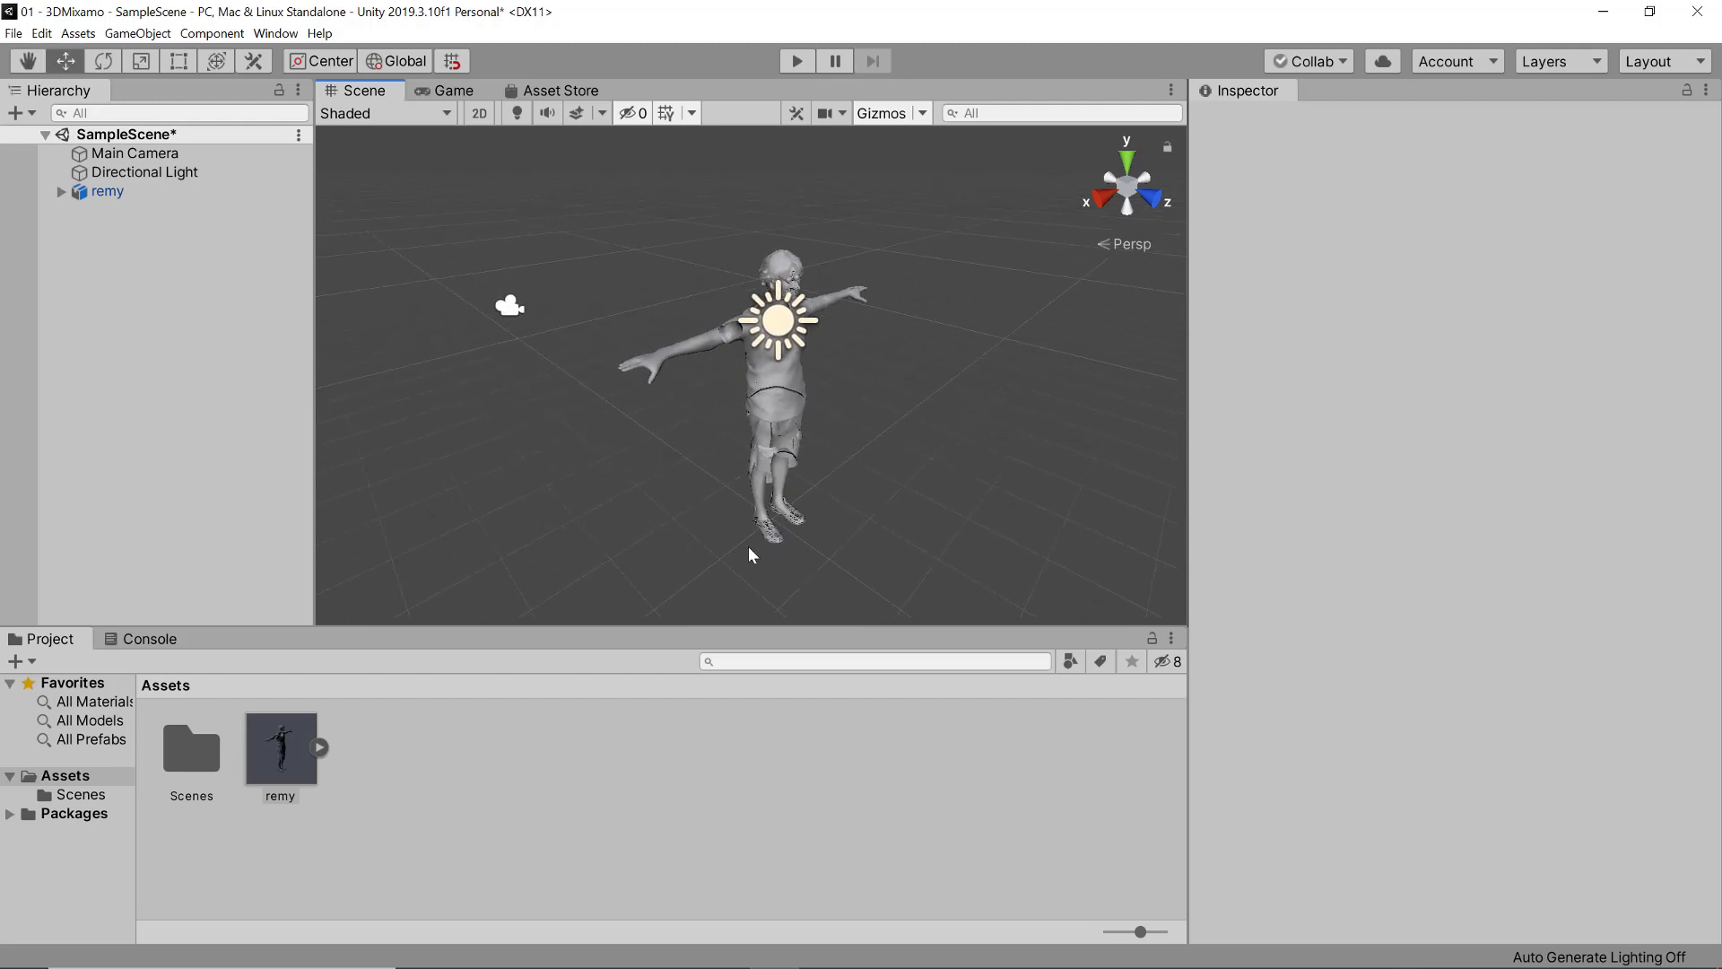
pyautogui.click(287, 746)
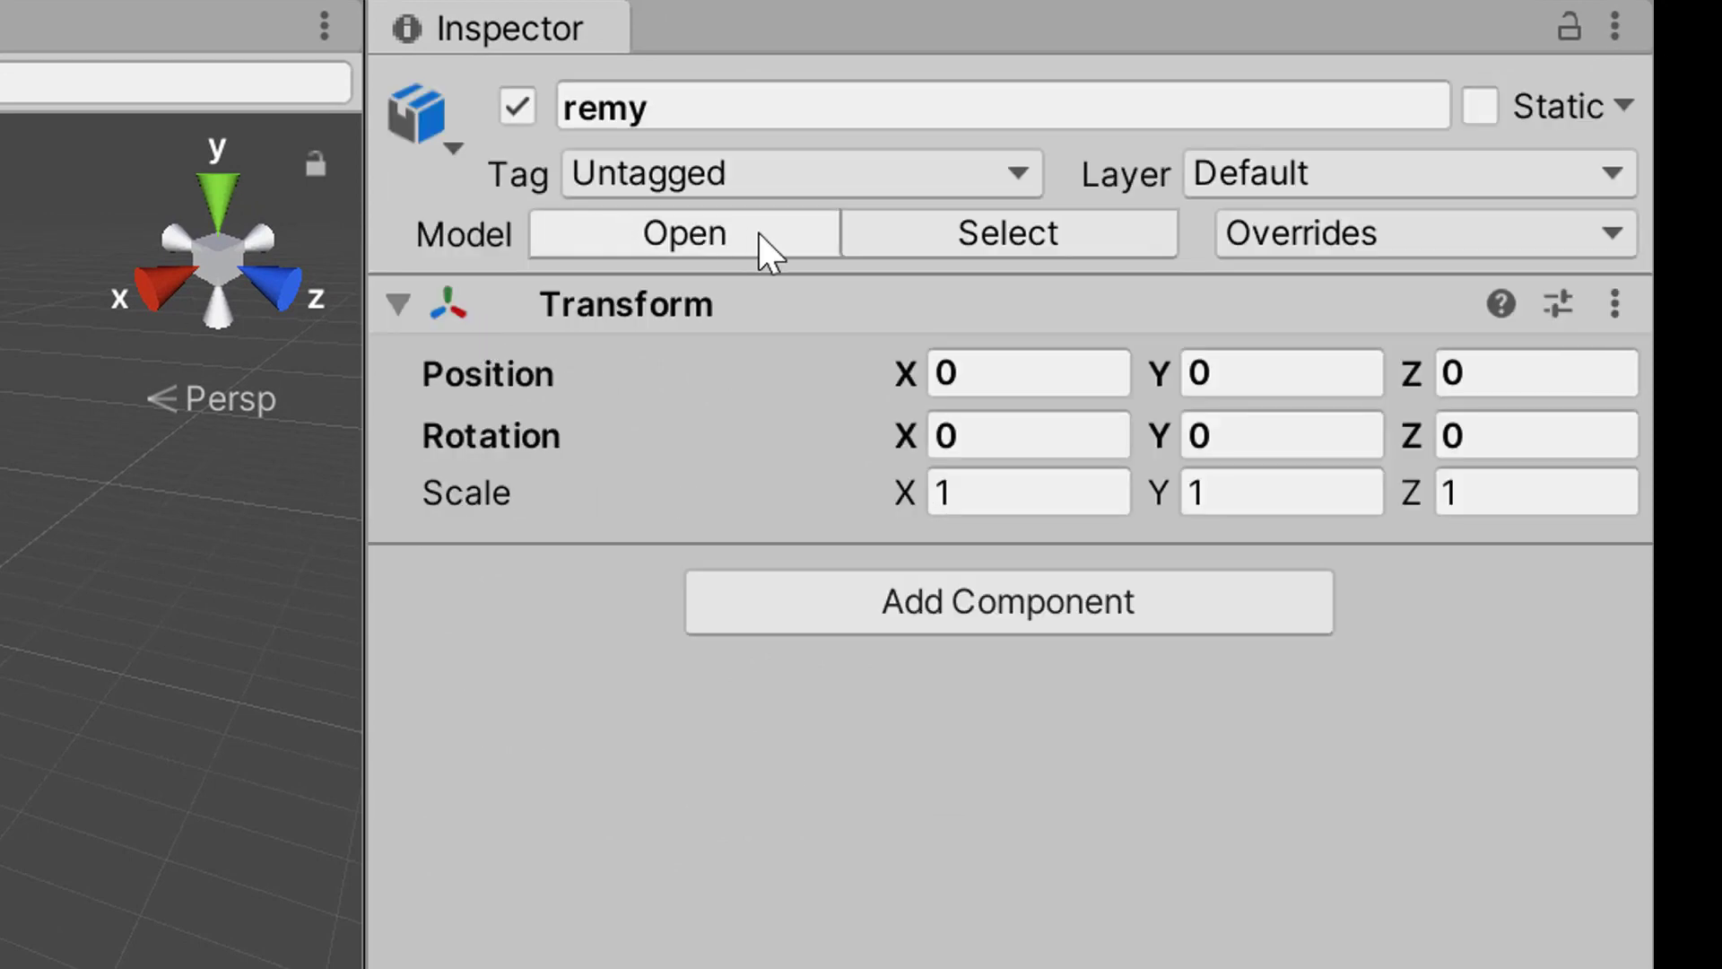
pyautogui.click(625, 240)
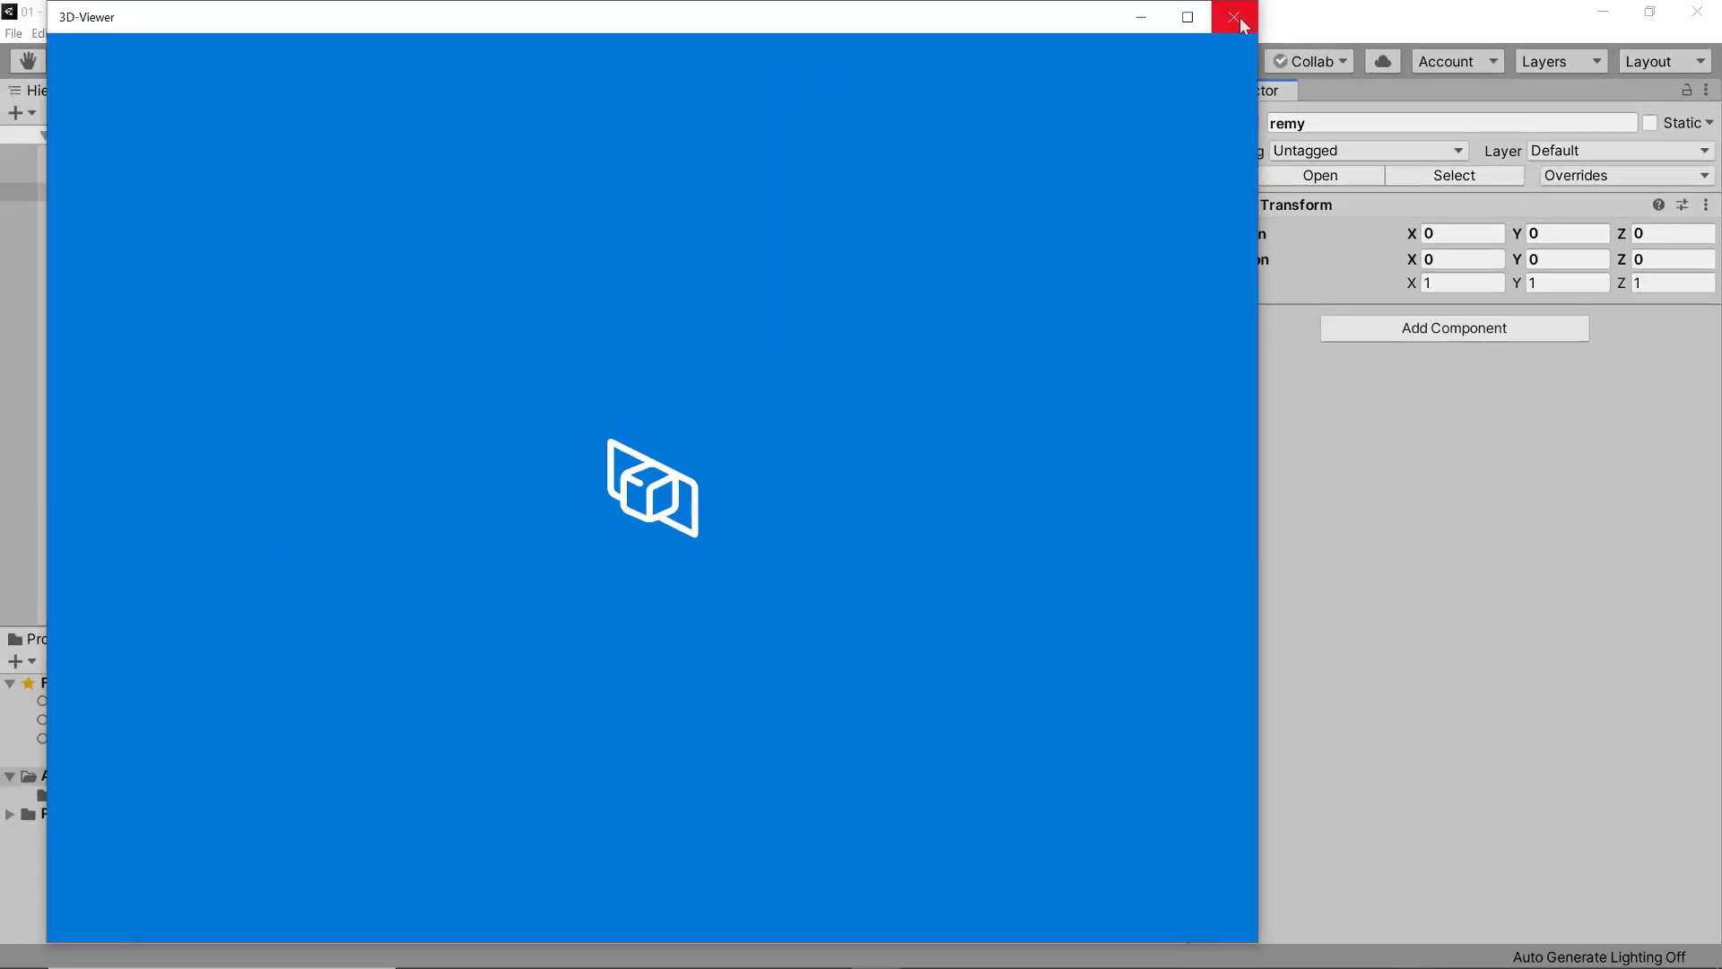
pyautogui.click(1243, 25)
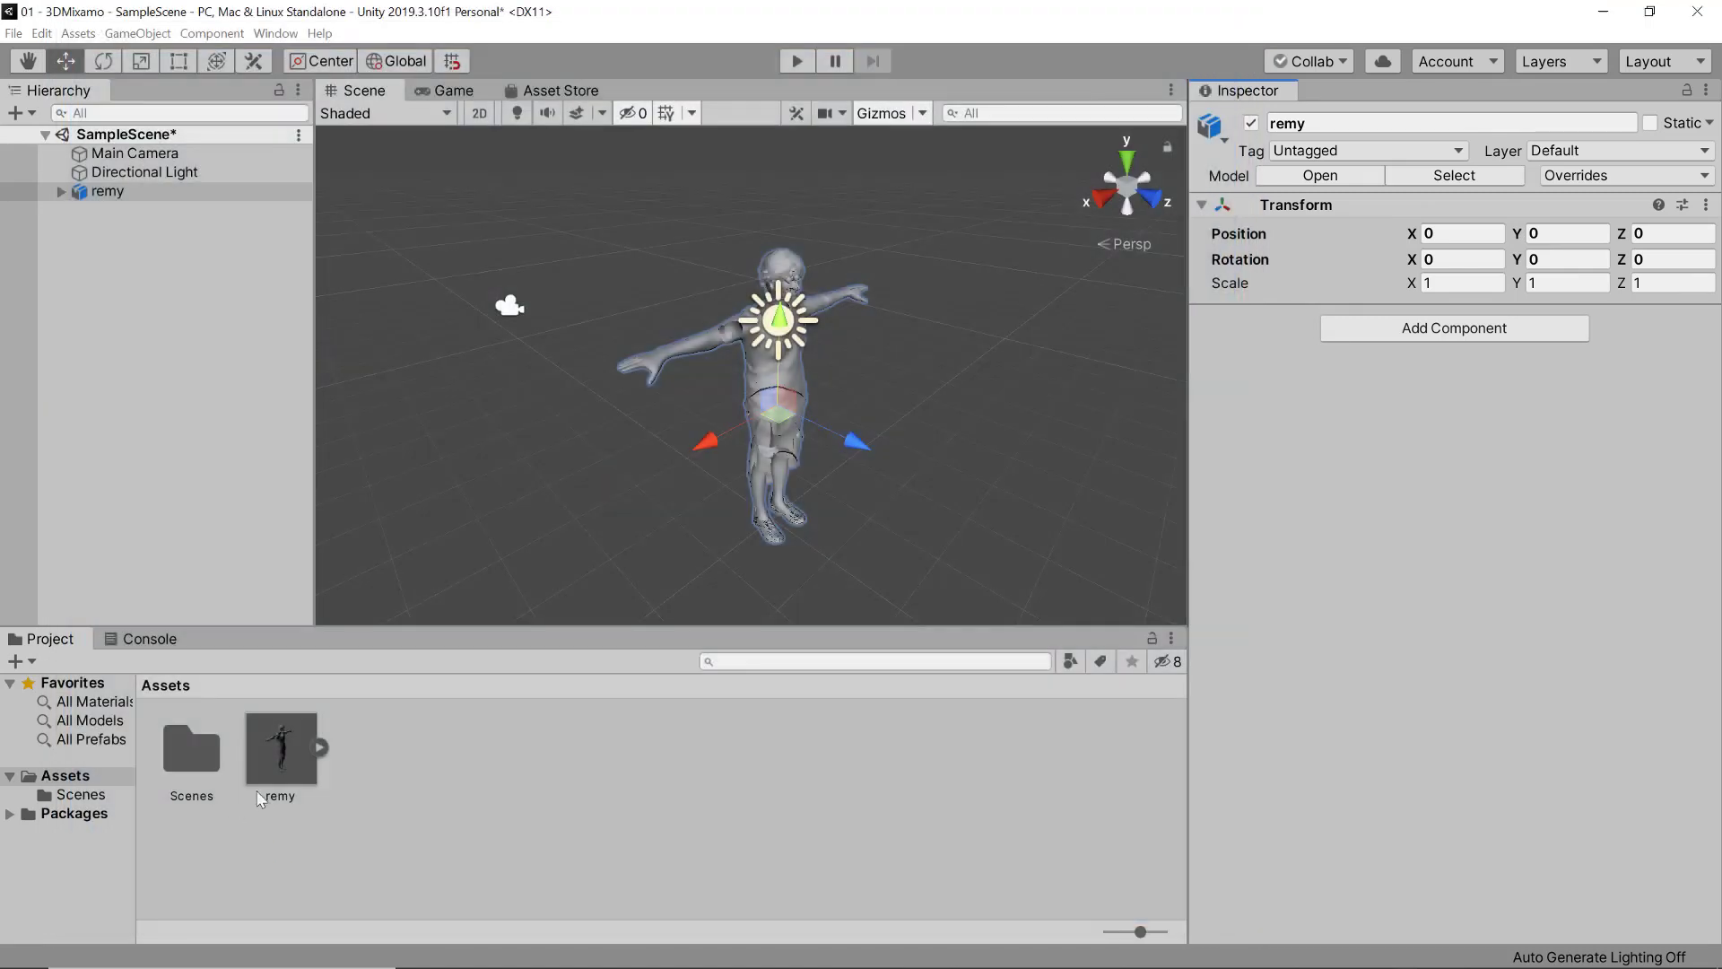
# - Extract the remy model's textures into a new Assets folder named Character Textures and fix the normal map settings of the extracted textures
pyautogui.click(285, 747)
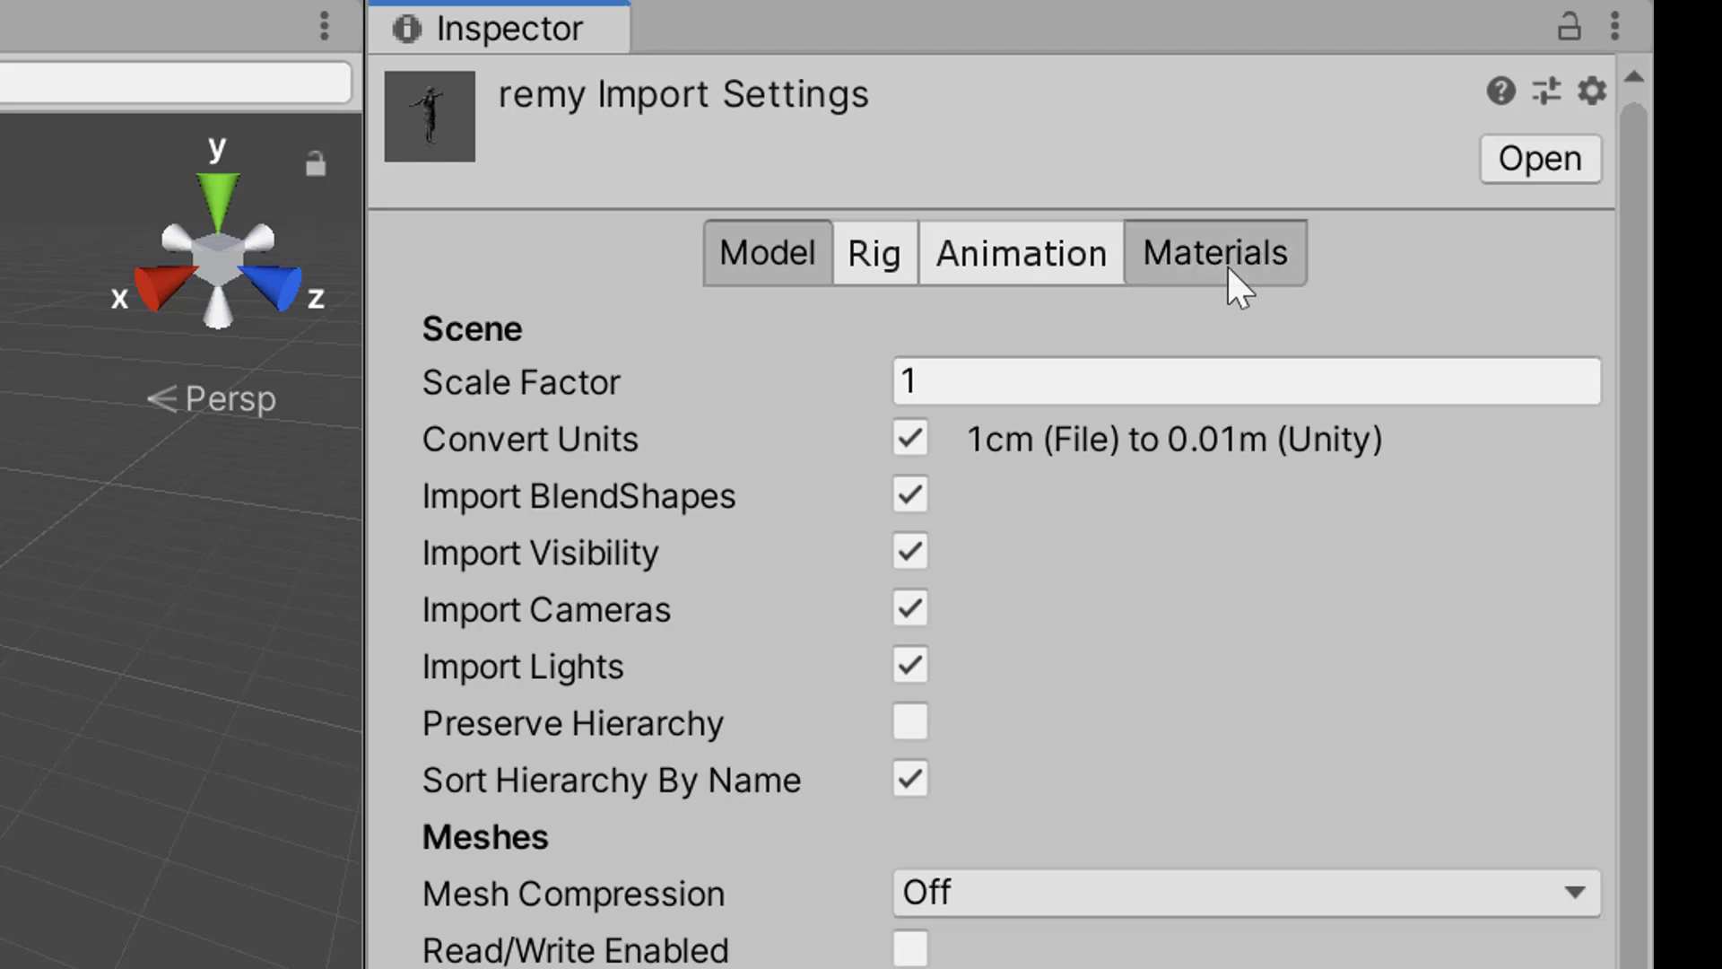
pyautogui.click(1228, 267)
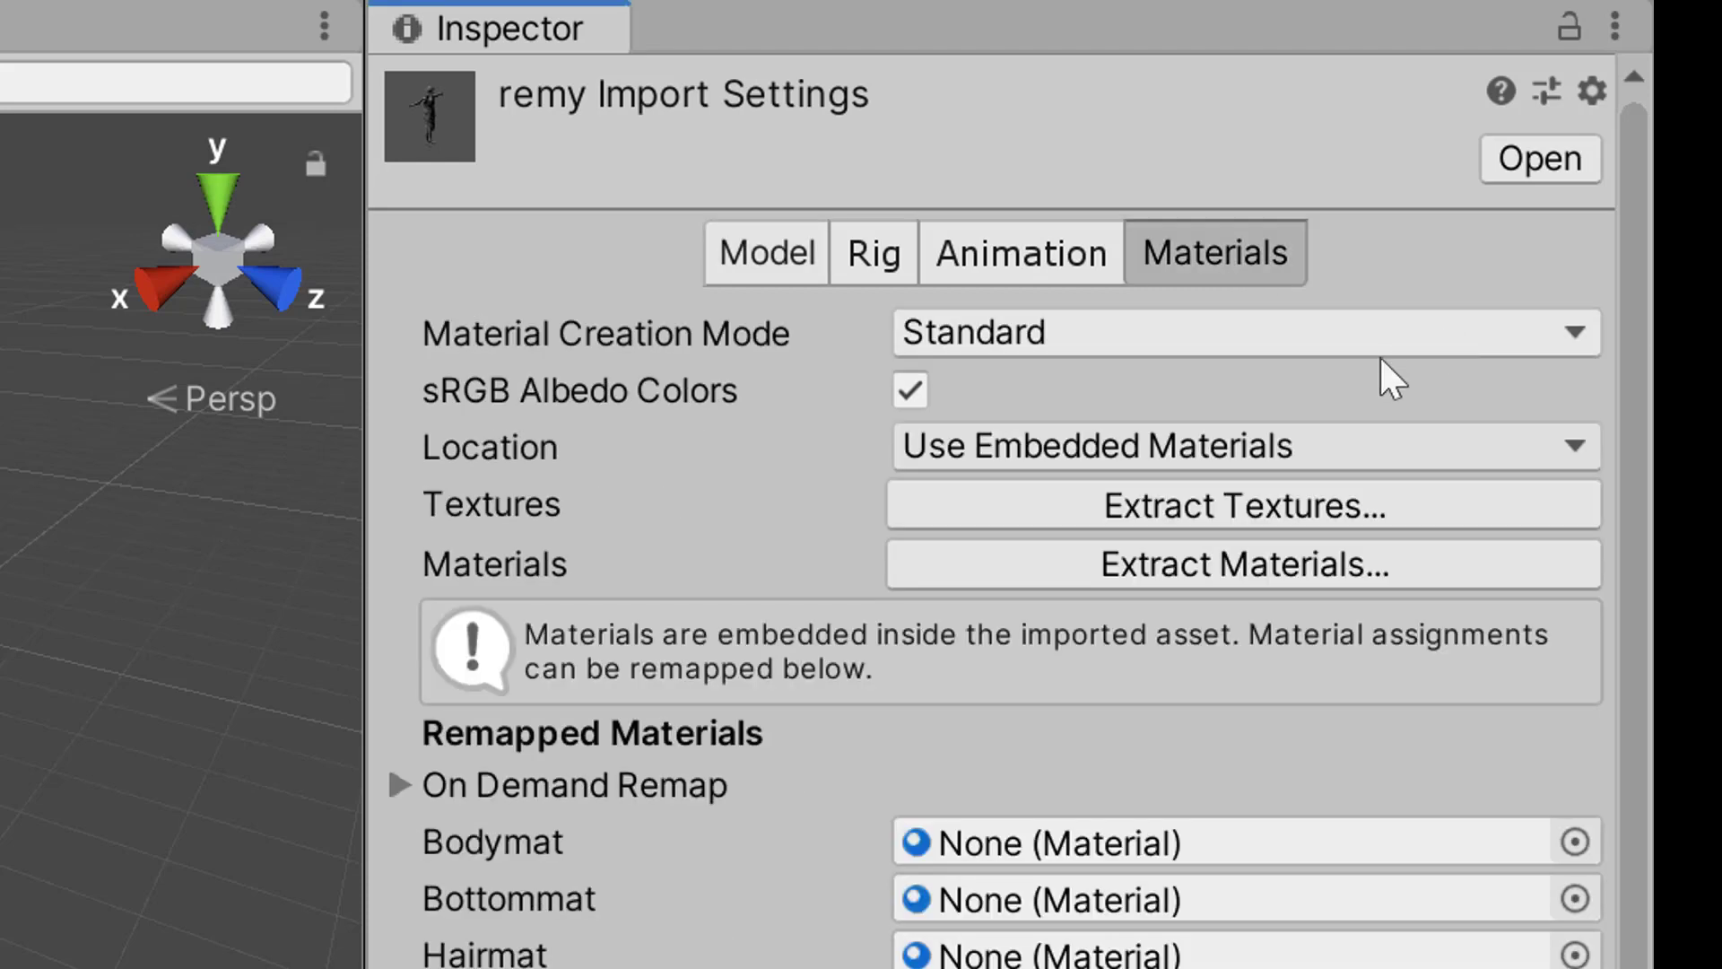
pyautogui.click(1088, 511)
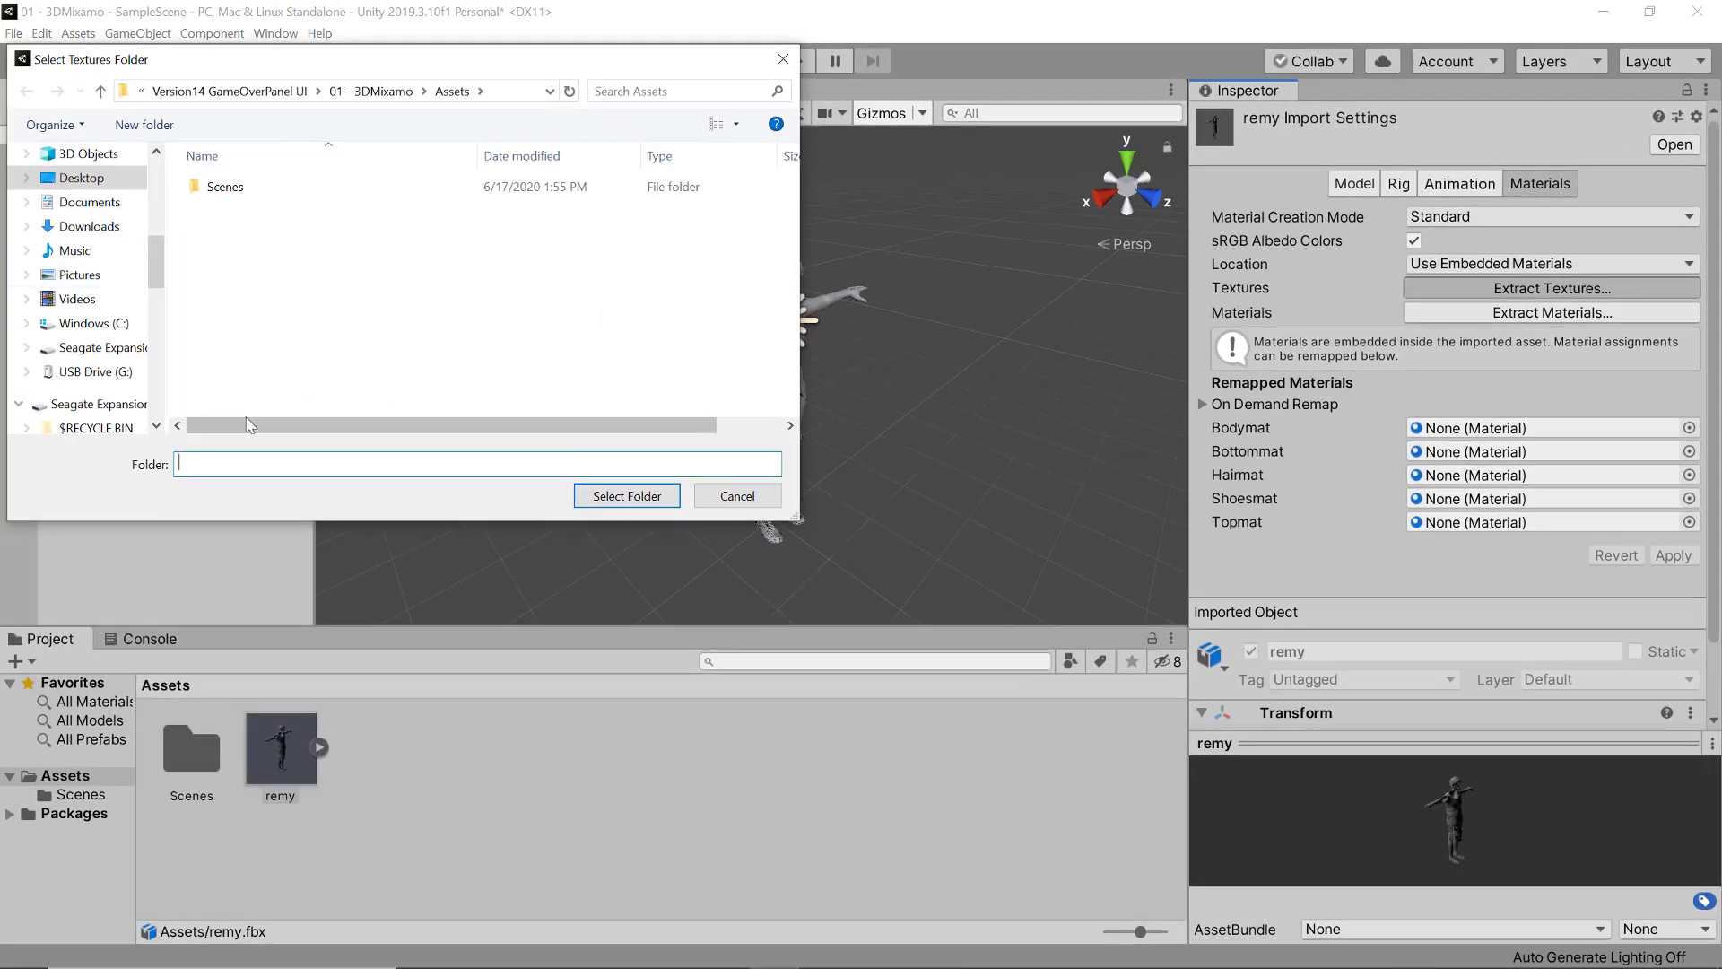
pyautogui.rightClick(240, 279)
pyautogui.moveTo(372, 559)
pyautogui.click(509, 557)
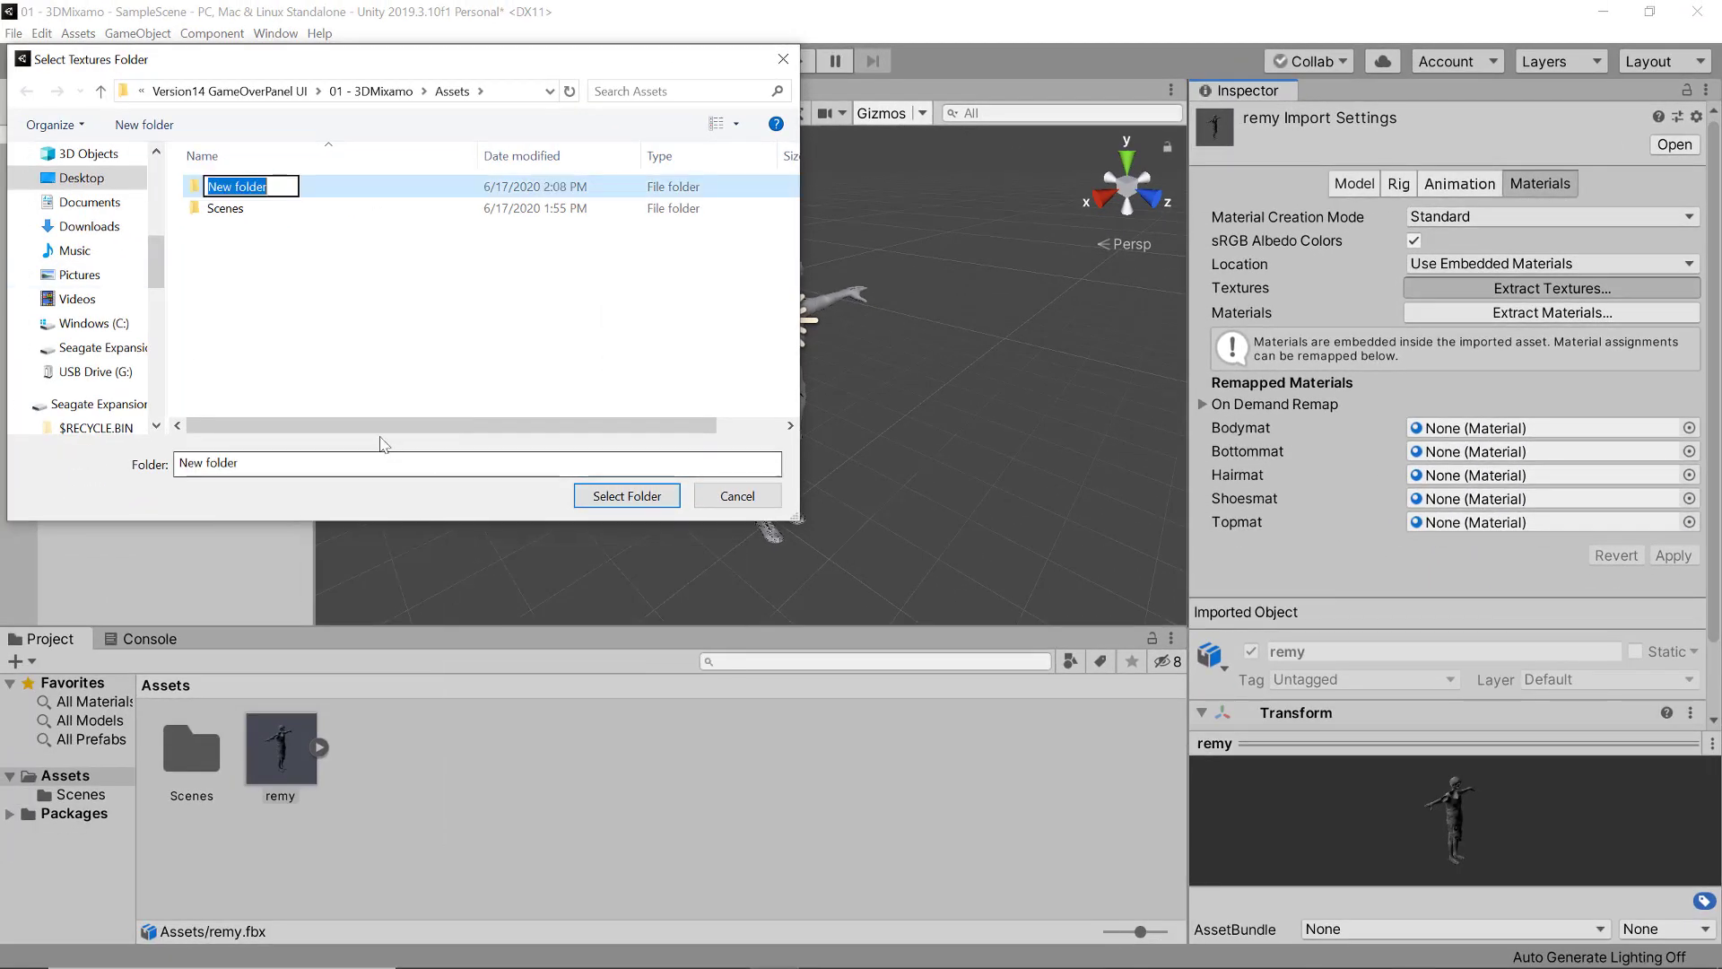
pyautogui.write('Character Textures')
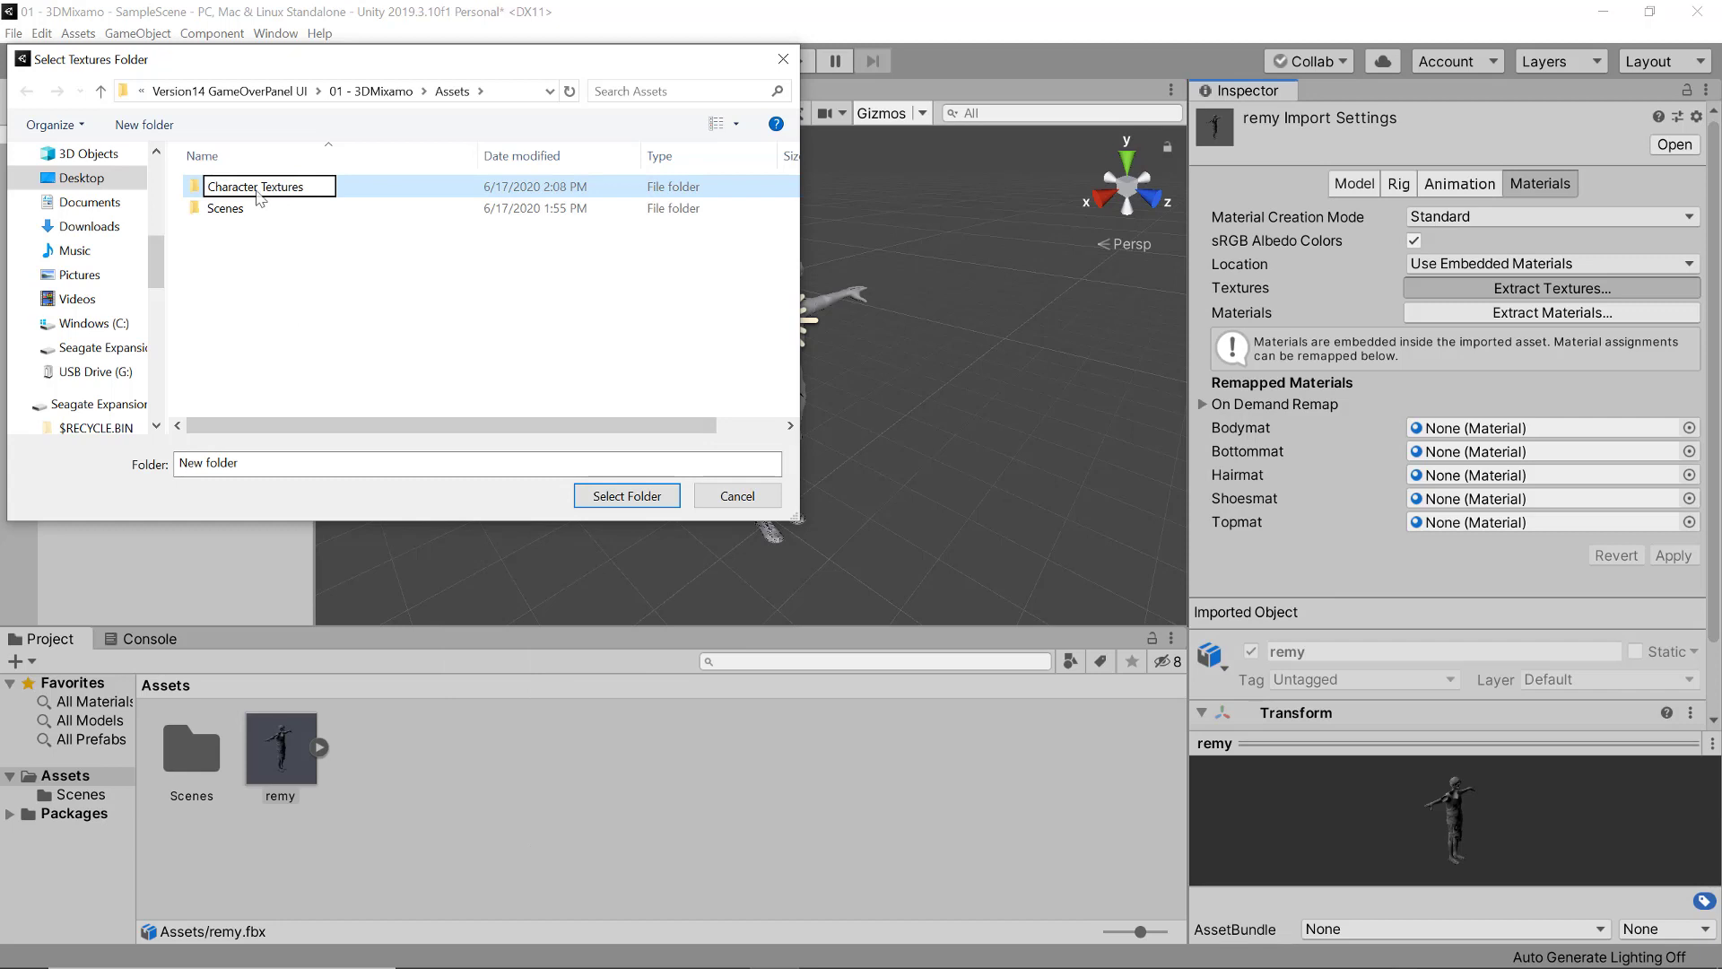
pyautogui.press('Return')
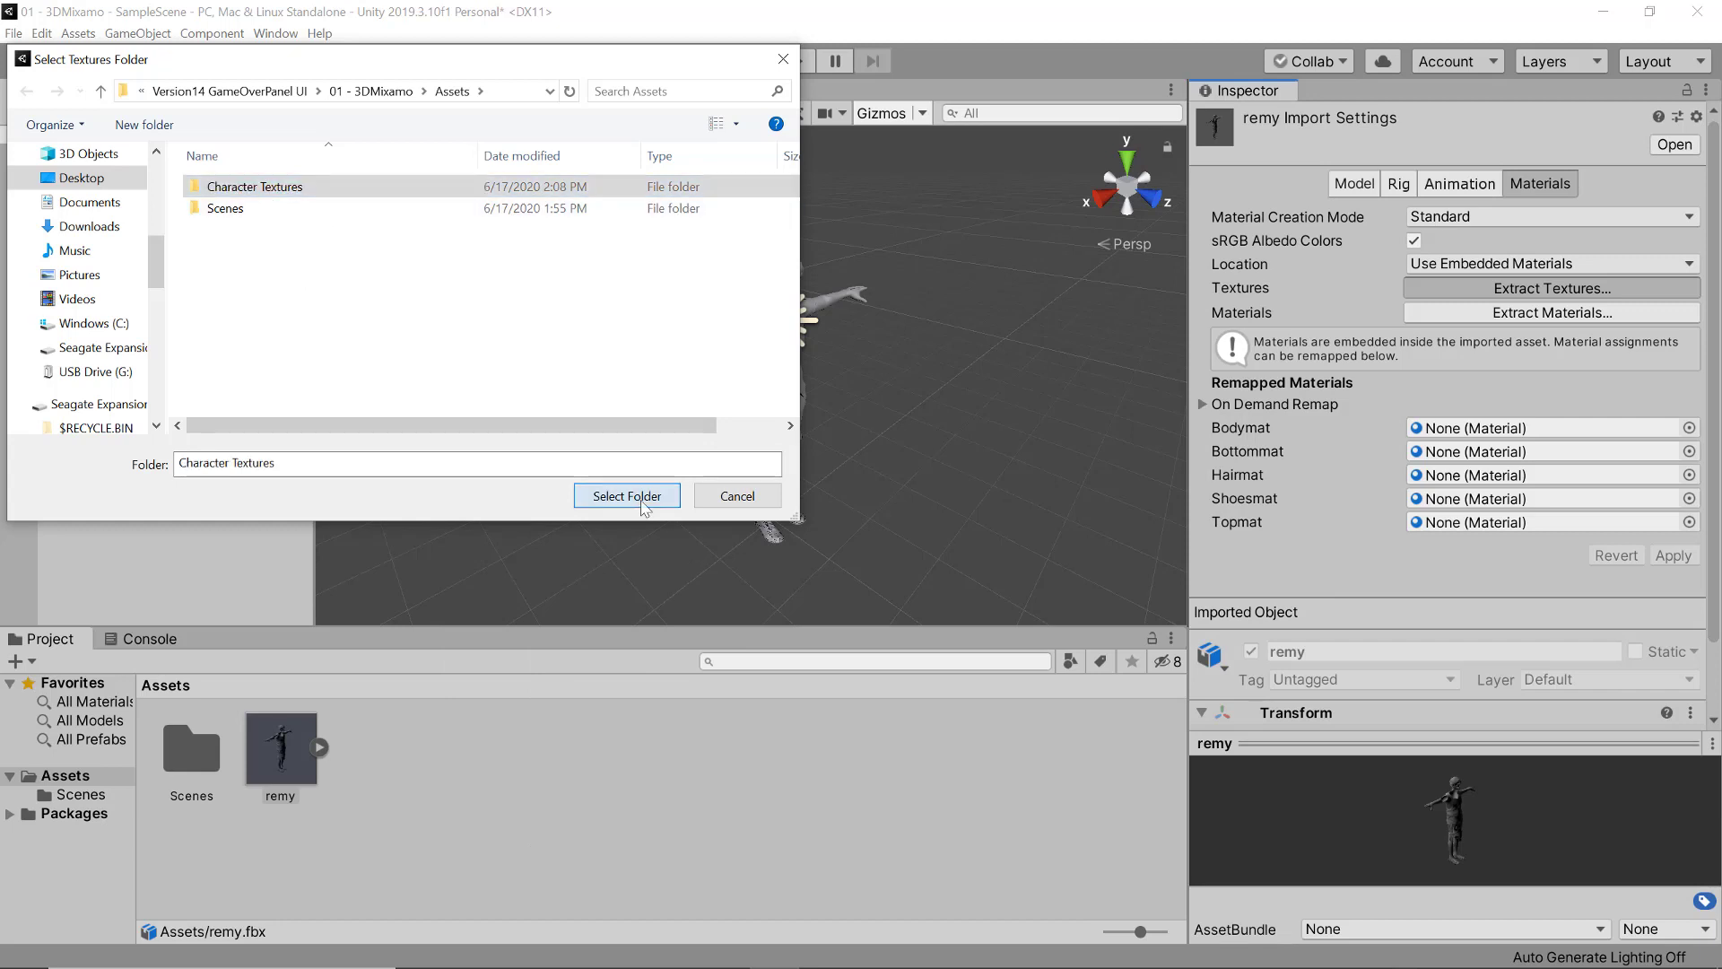
pyautogui.click(626, 495)
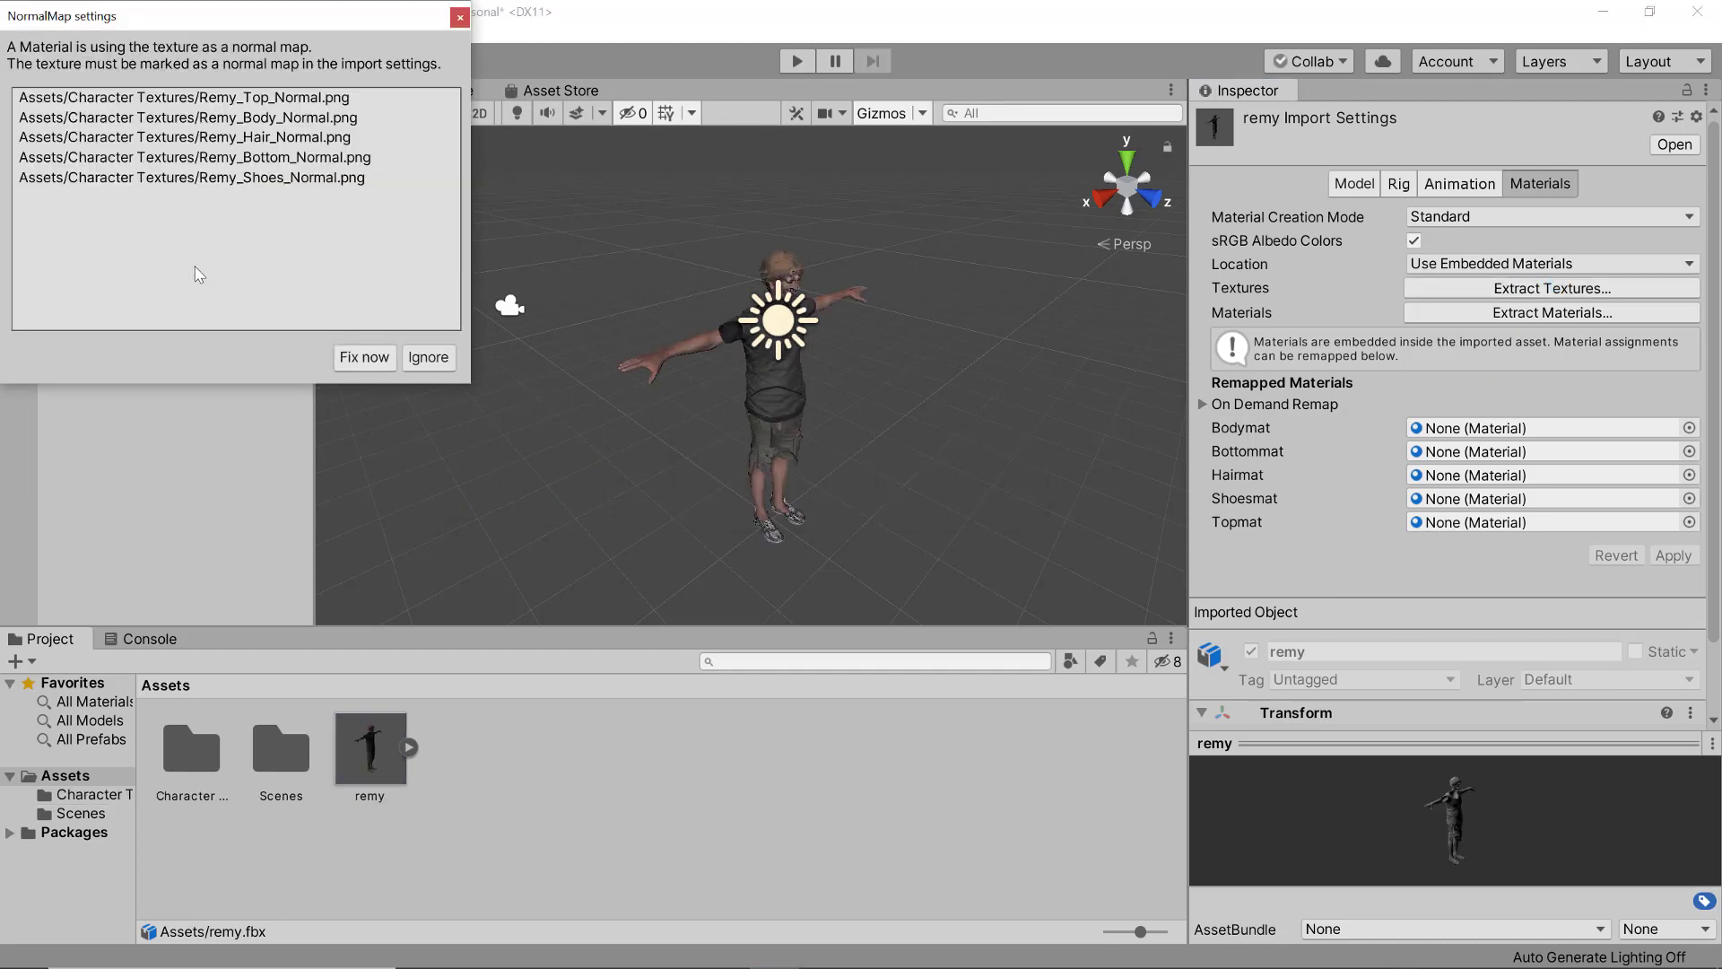
pyautogui.click(360, 361)
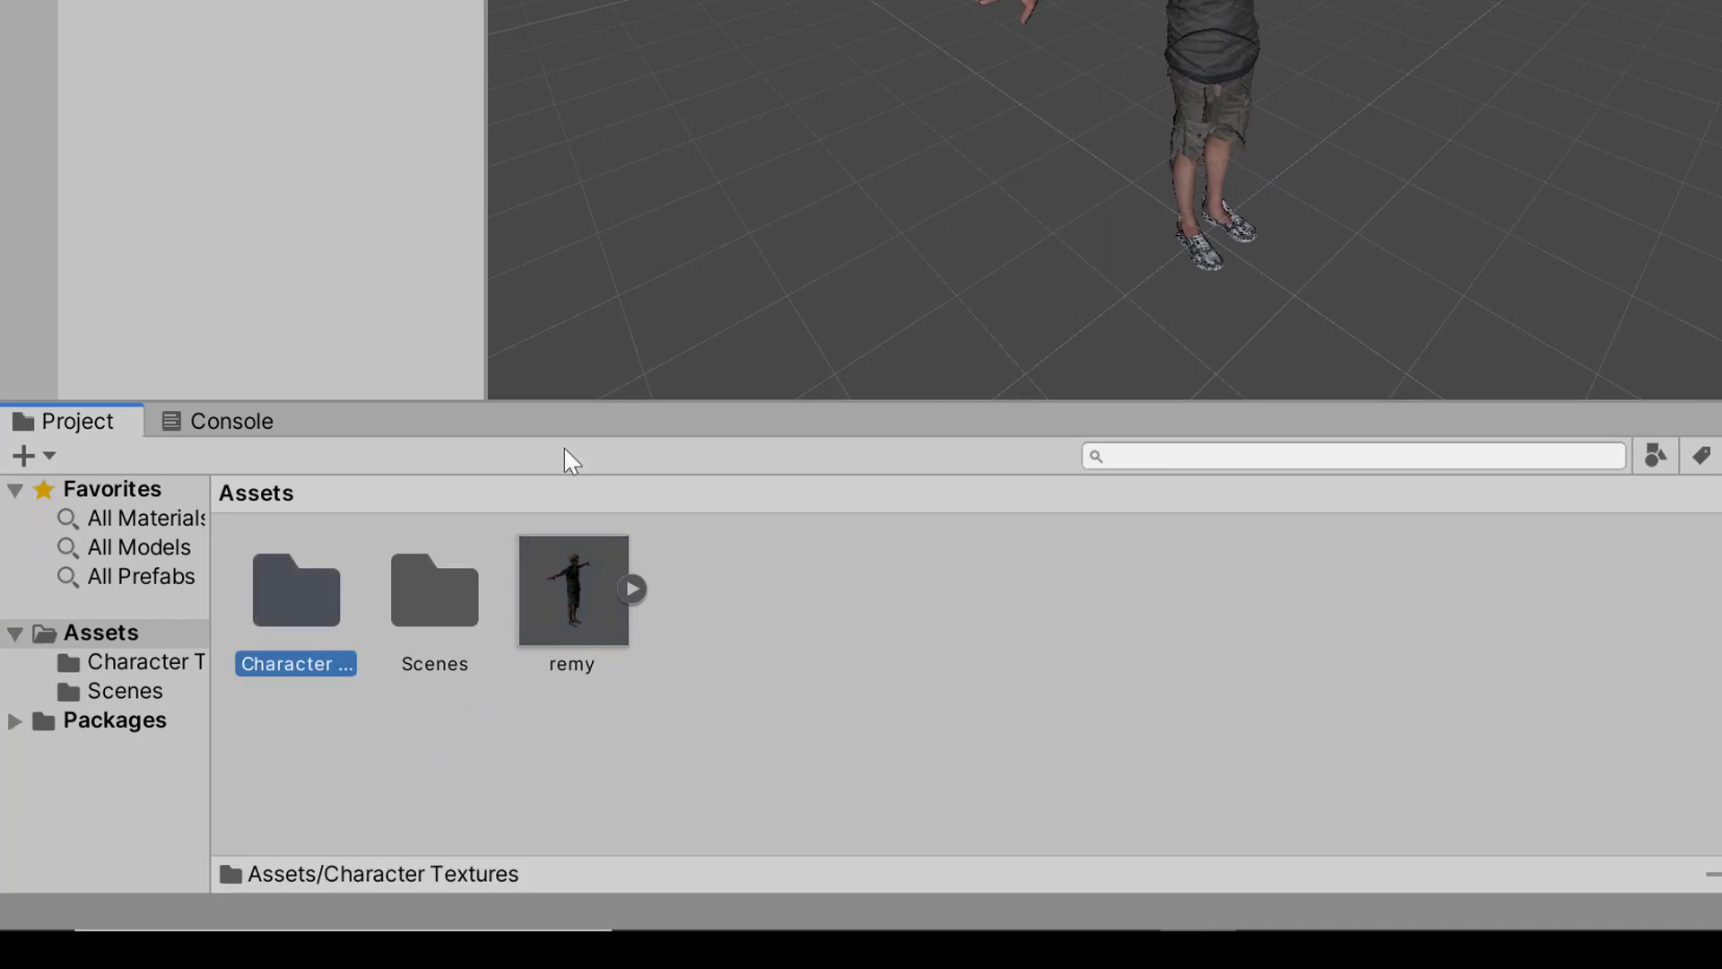
# - Look through the extracted images in the Character Textures folder
pyautogui.doubleClick(291, 596)
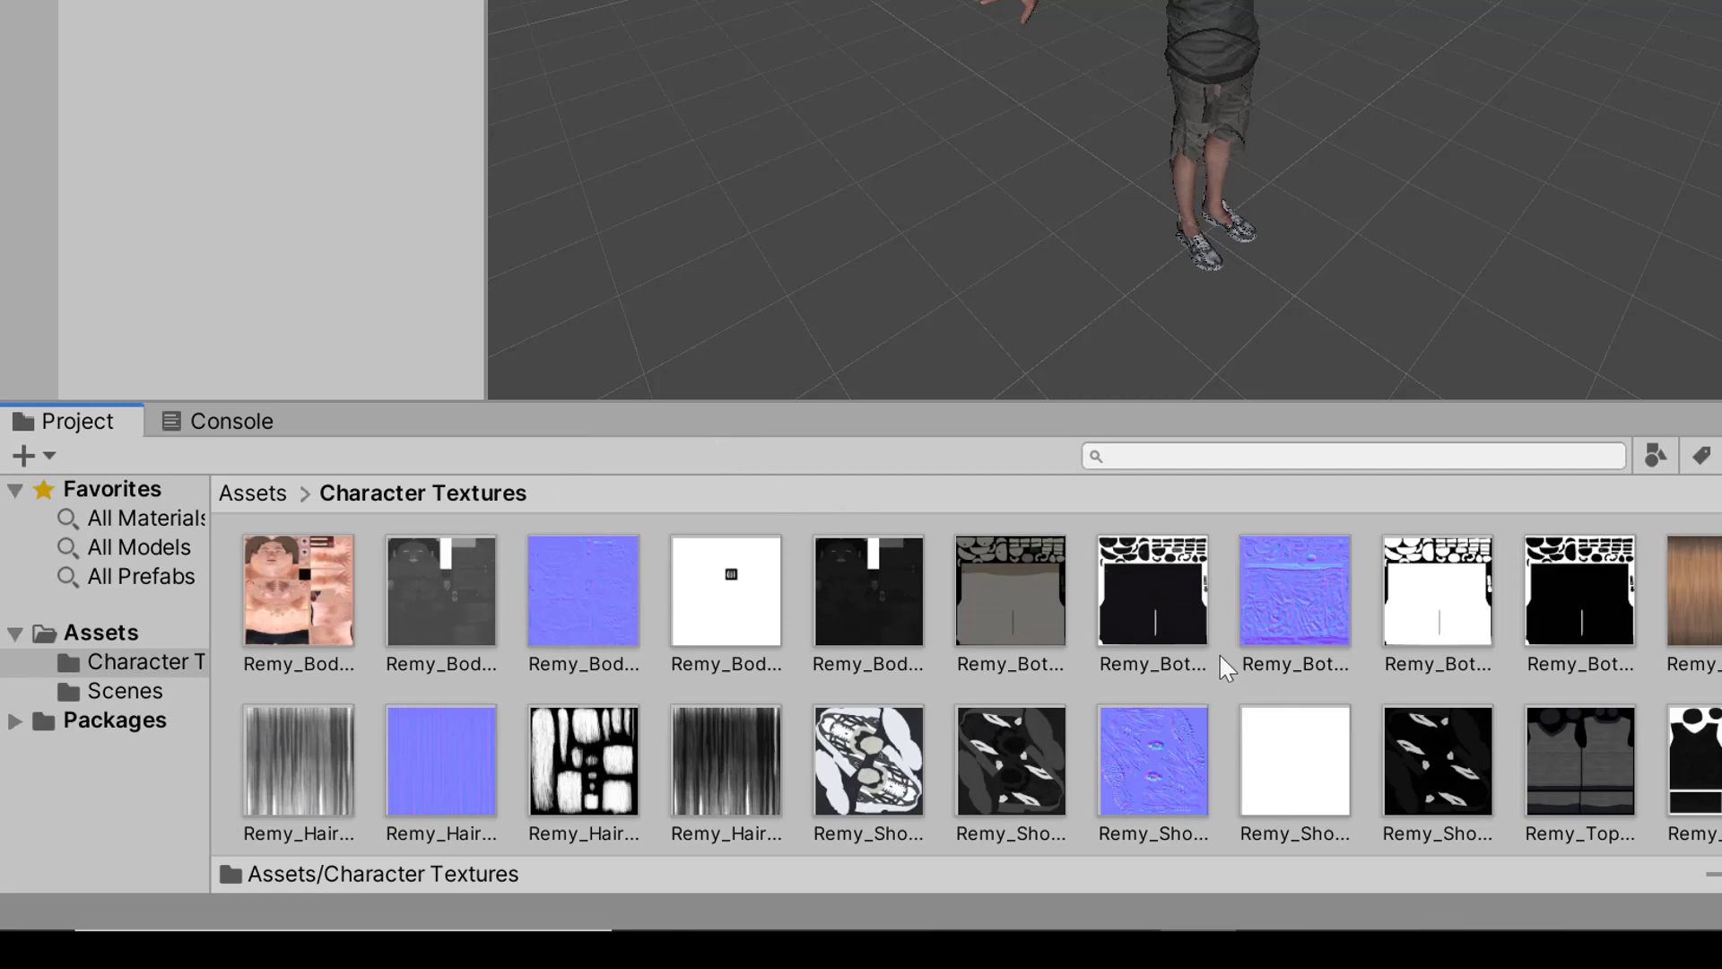
pyautogui.scroll(-3, 925, 639)
pyautogui.scroll(3, 914, 700)
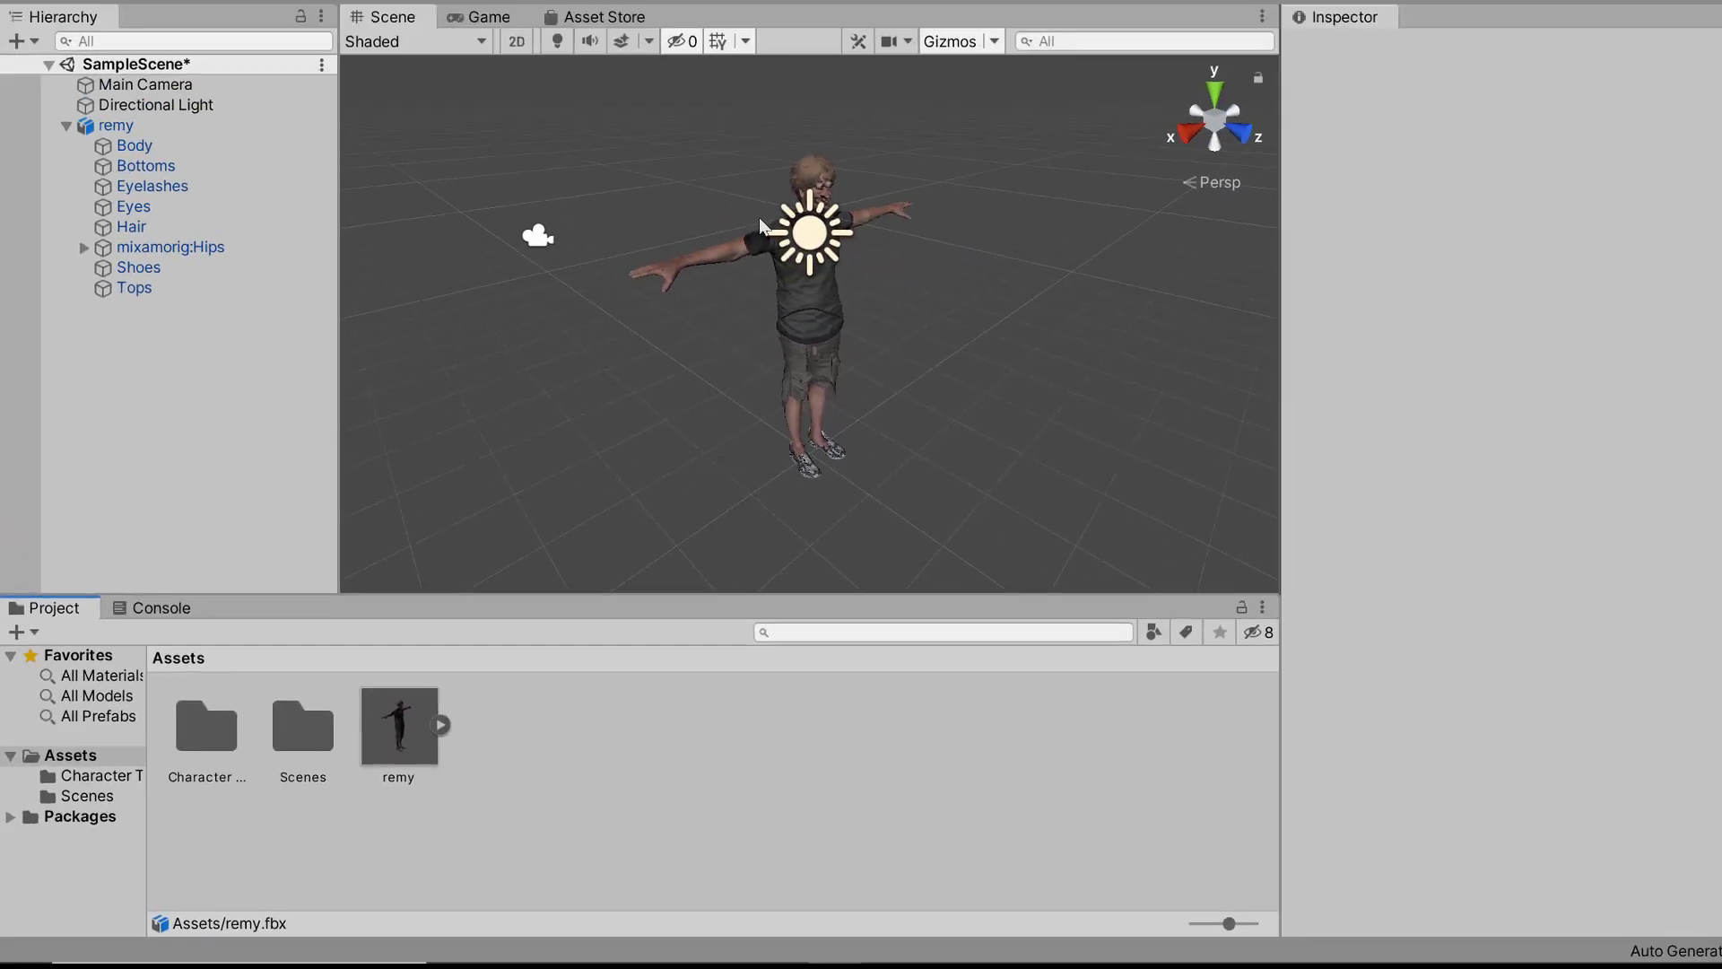
# - Examine the textured remy character's face, hair and upper body up close in the scene
pyautogui.scroll(6, 691, 282)
pyautogui.moveTo(650, 296); pyautogui.dragTo(630, 557, button='middle')
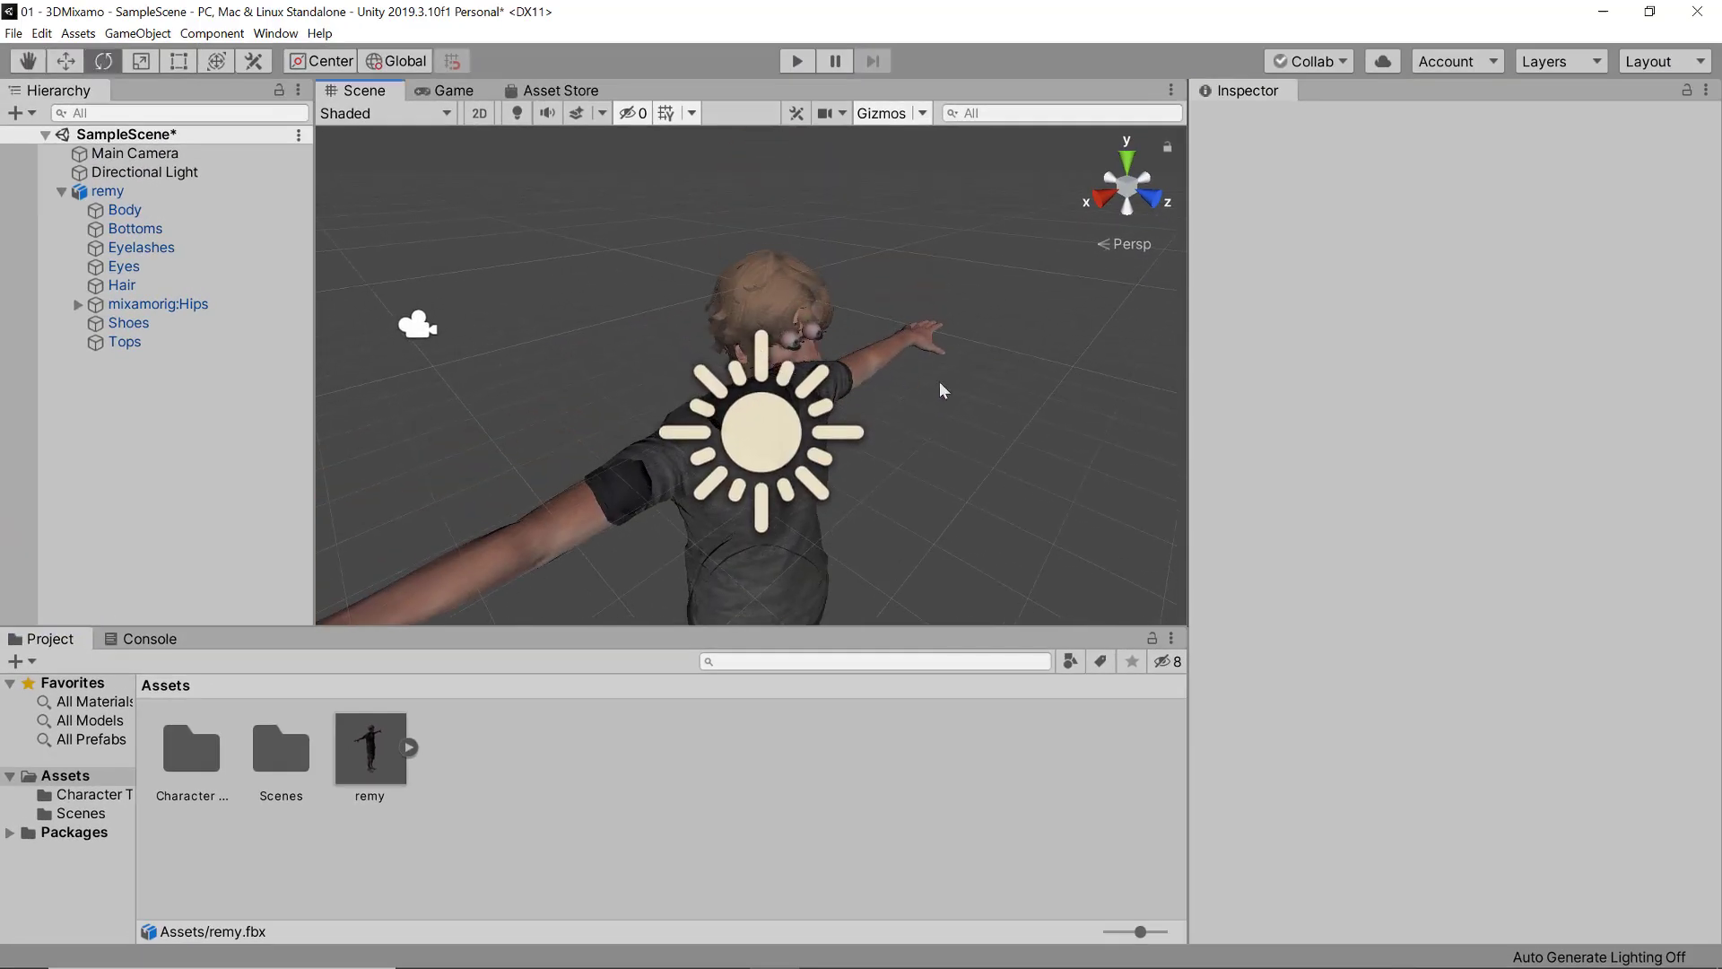
pyautogui.moveTo(961, 396); pyautogui.dragTo(816, 346, button='middle')
pyautogui.moveTo(882, 383); pyautogui.dragTo(866, 409)
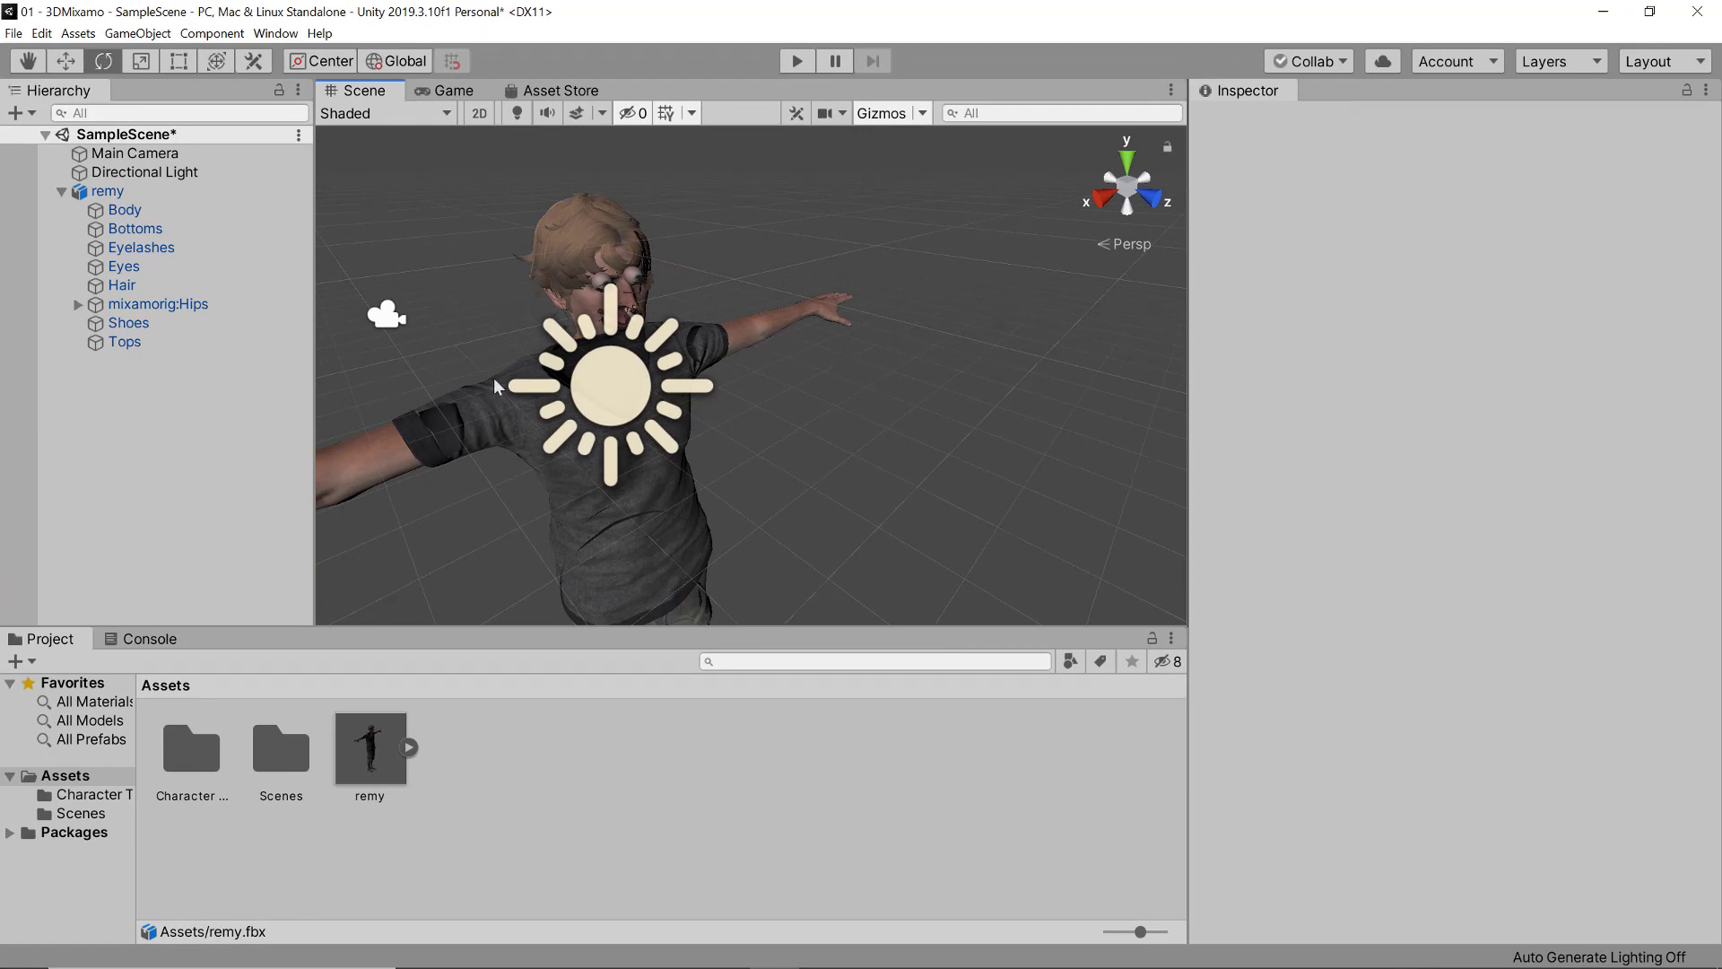
pyautogui.keyDown('alt'); pyautogui.moveTo(495, 386); pyautogui.dragTo(706, 377); pyautogui.keyUp('alt')
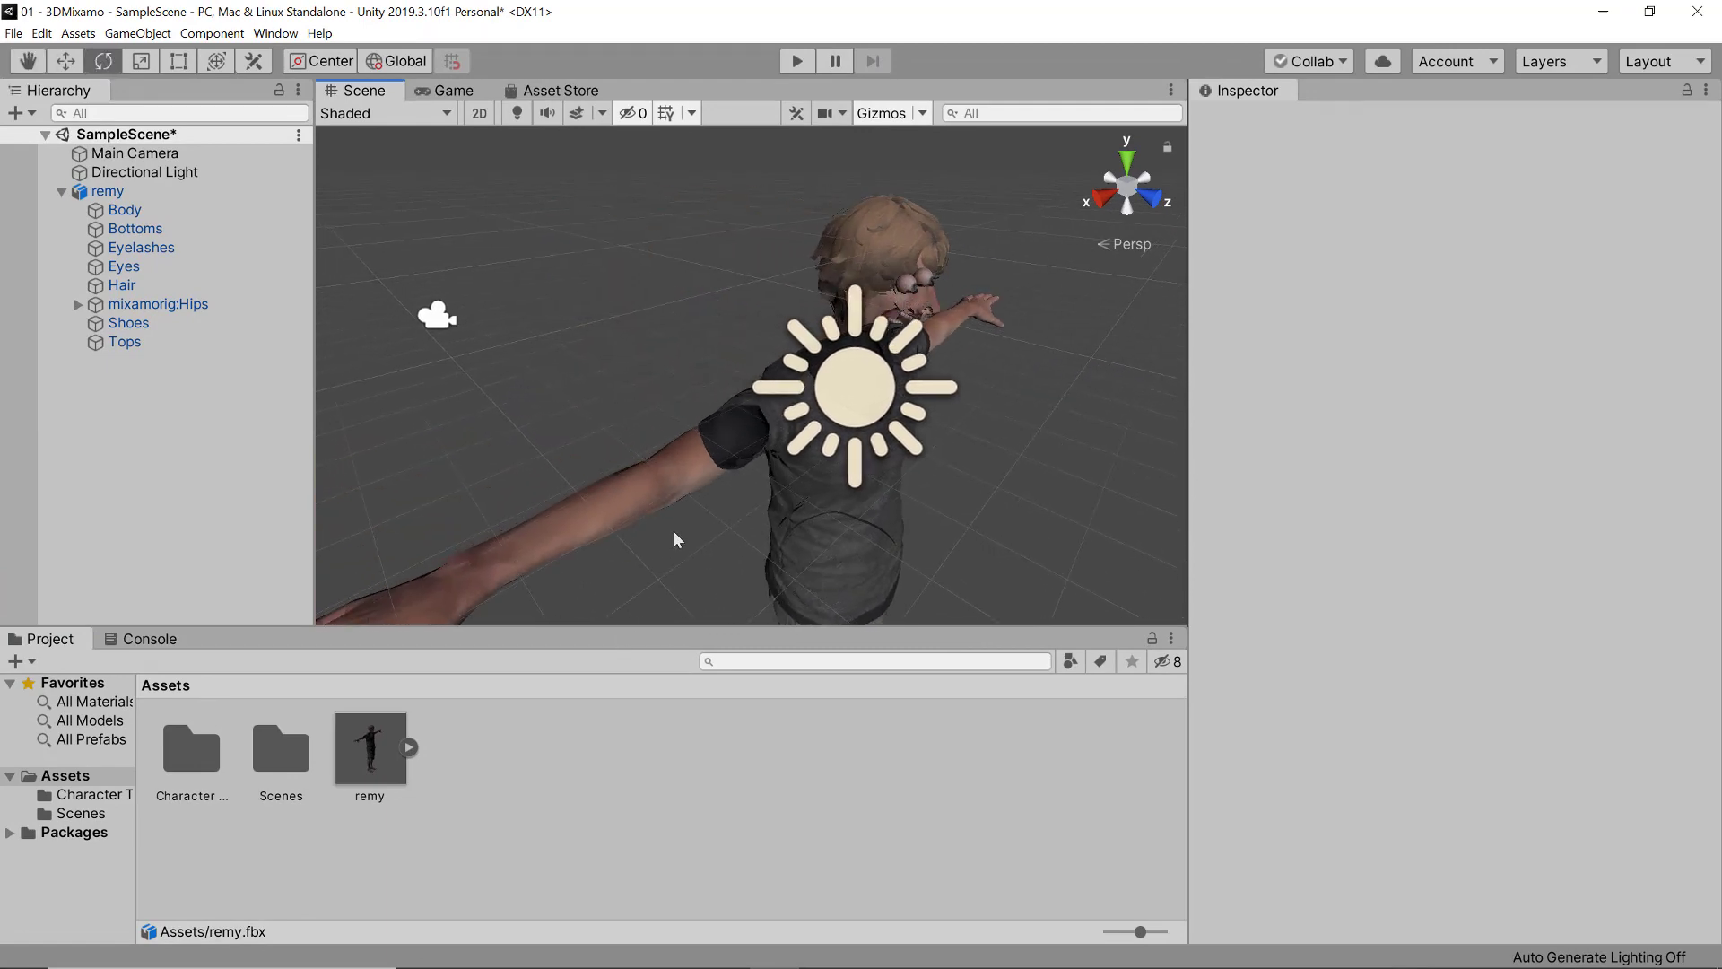
pyautogui.scroll(-2, 677, 538)
pyautogui.scroll(-4, 896, 344)
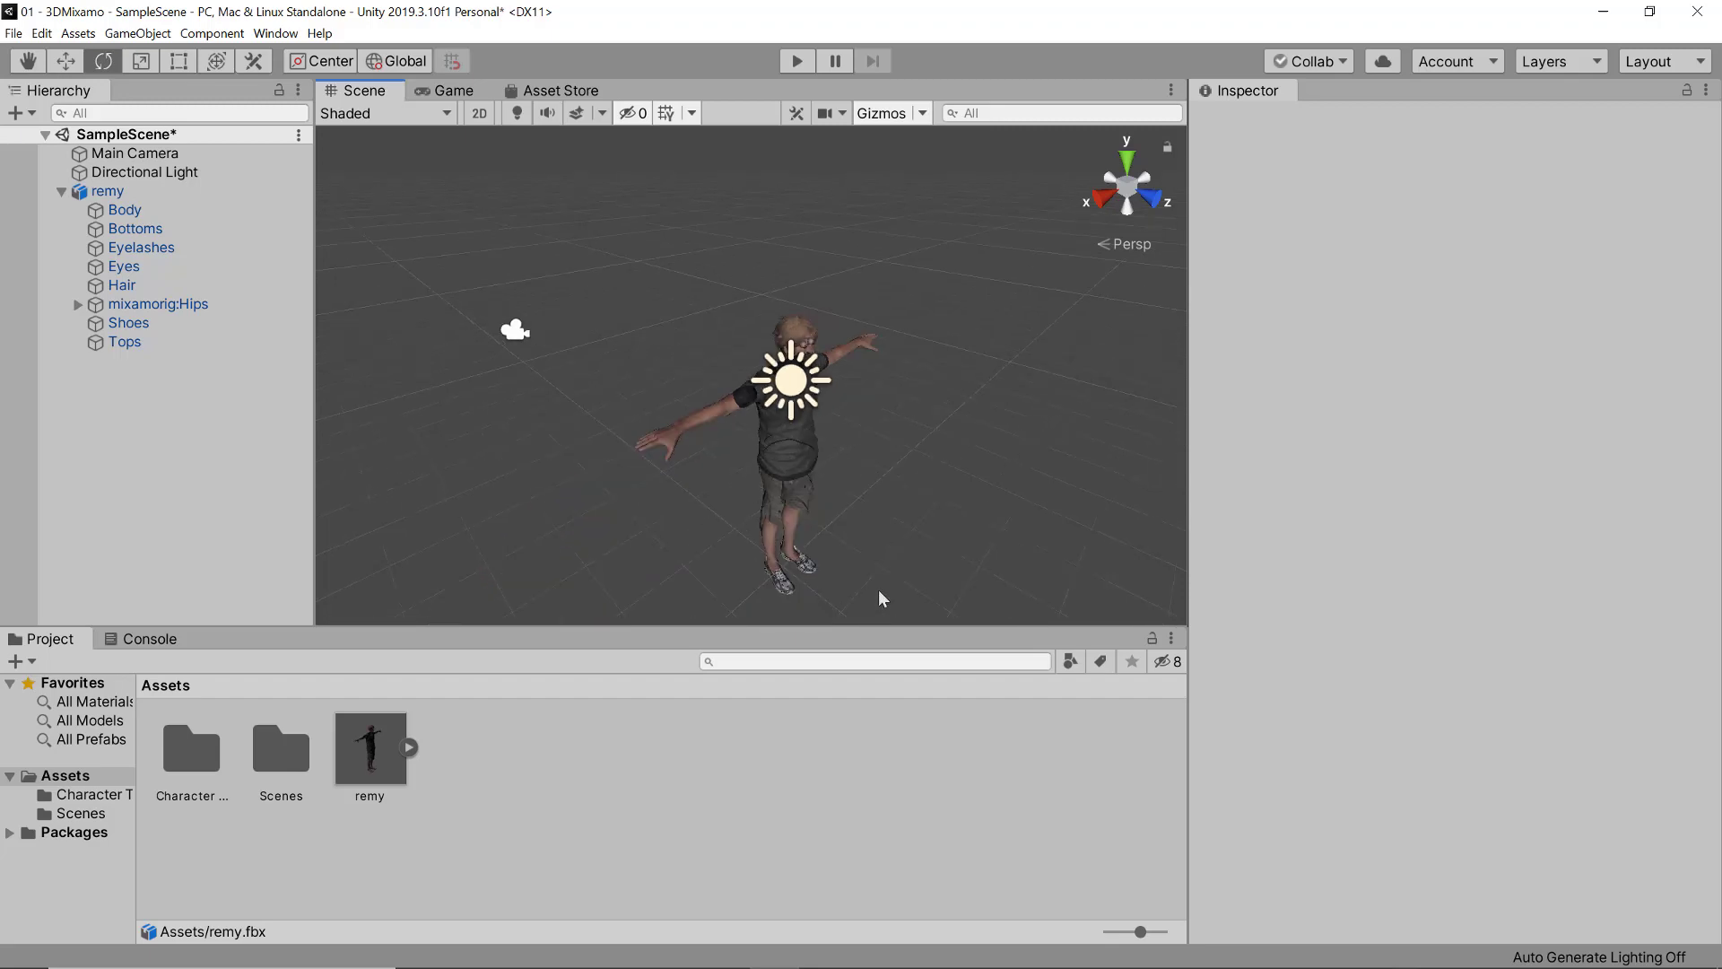
pyautogui.moveTo(880, 600); pyautogui.dragTo(787, 482, button='middle')
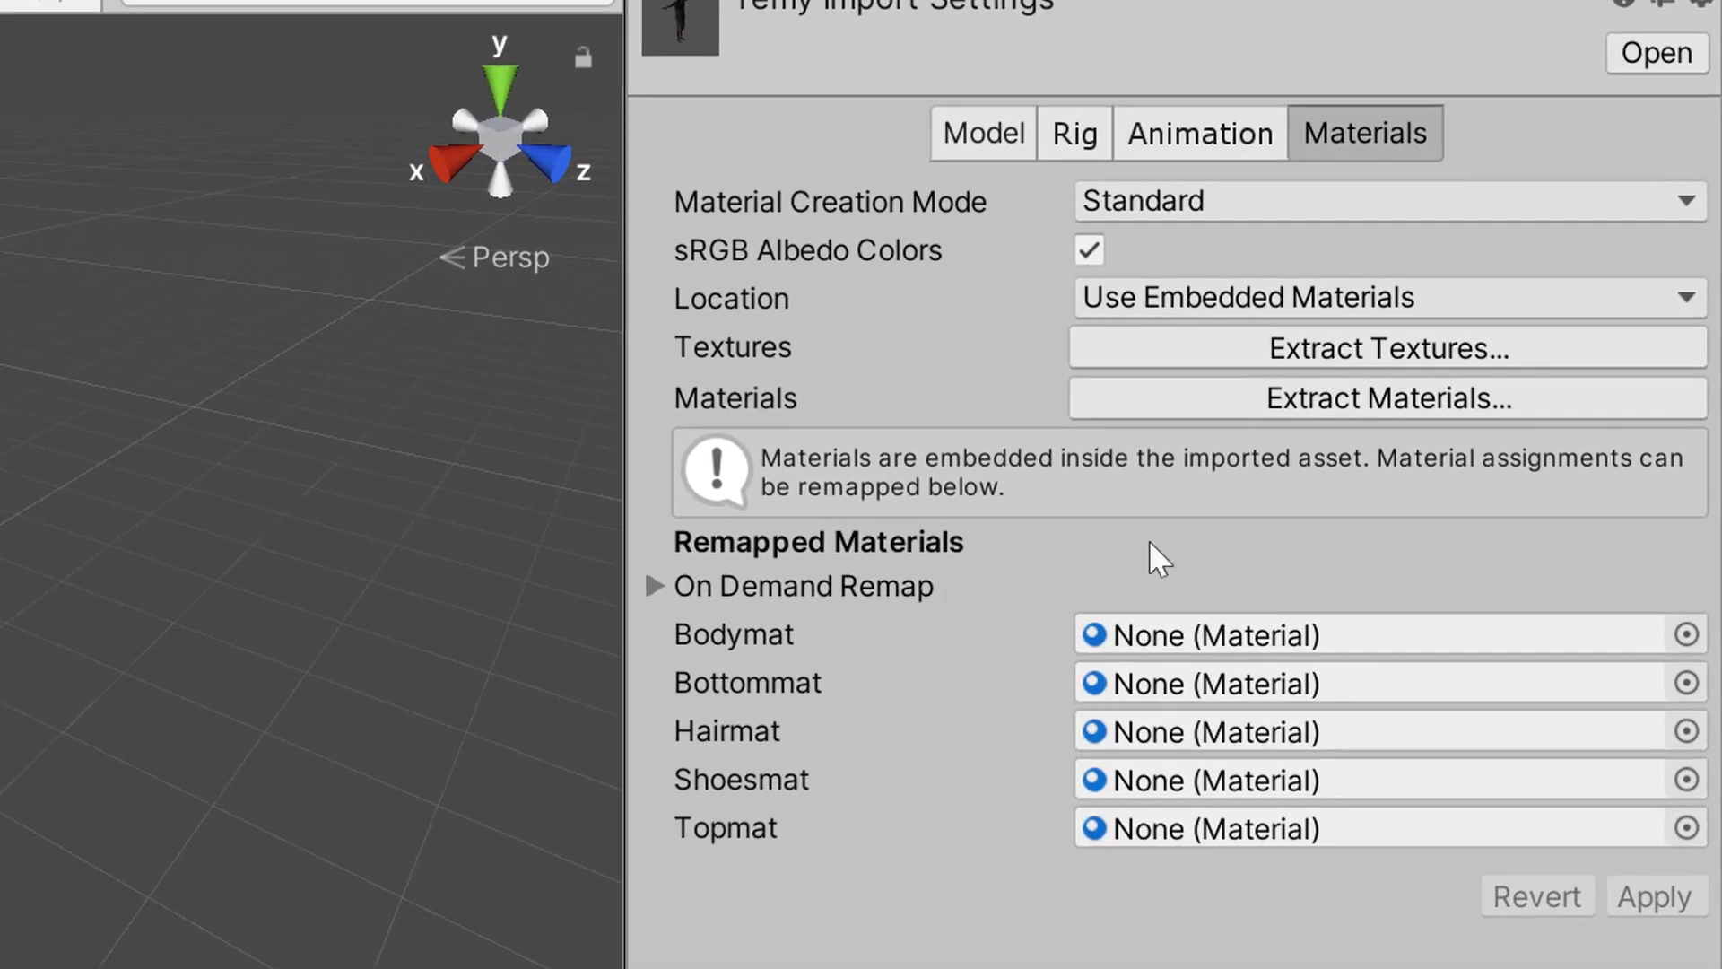
# - Extract the remy model's materials into a new Assets folder named Character Materials
pyautogui.click(1309, 408)
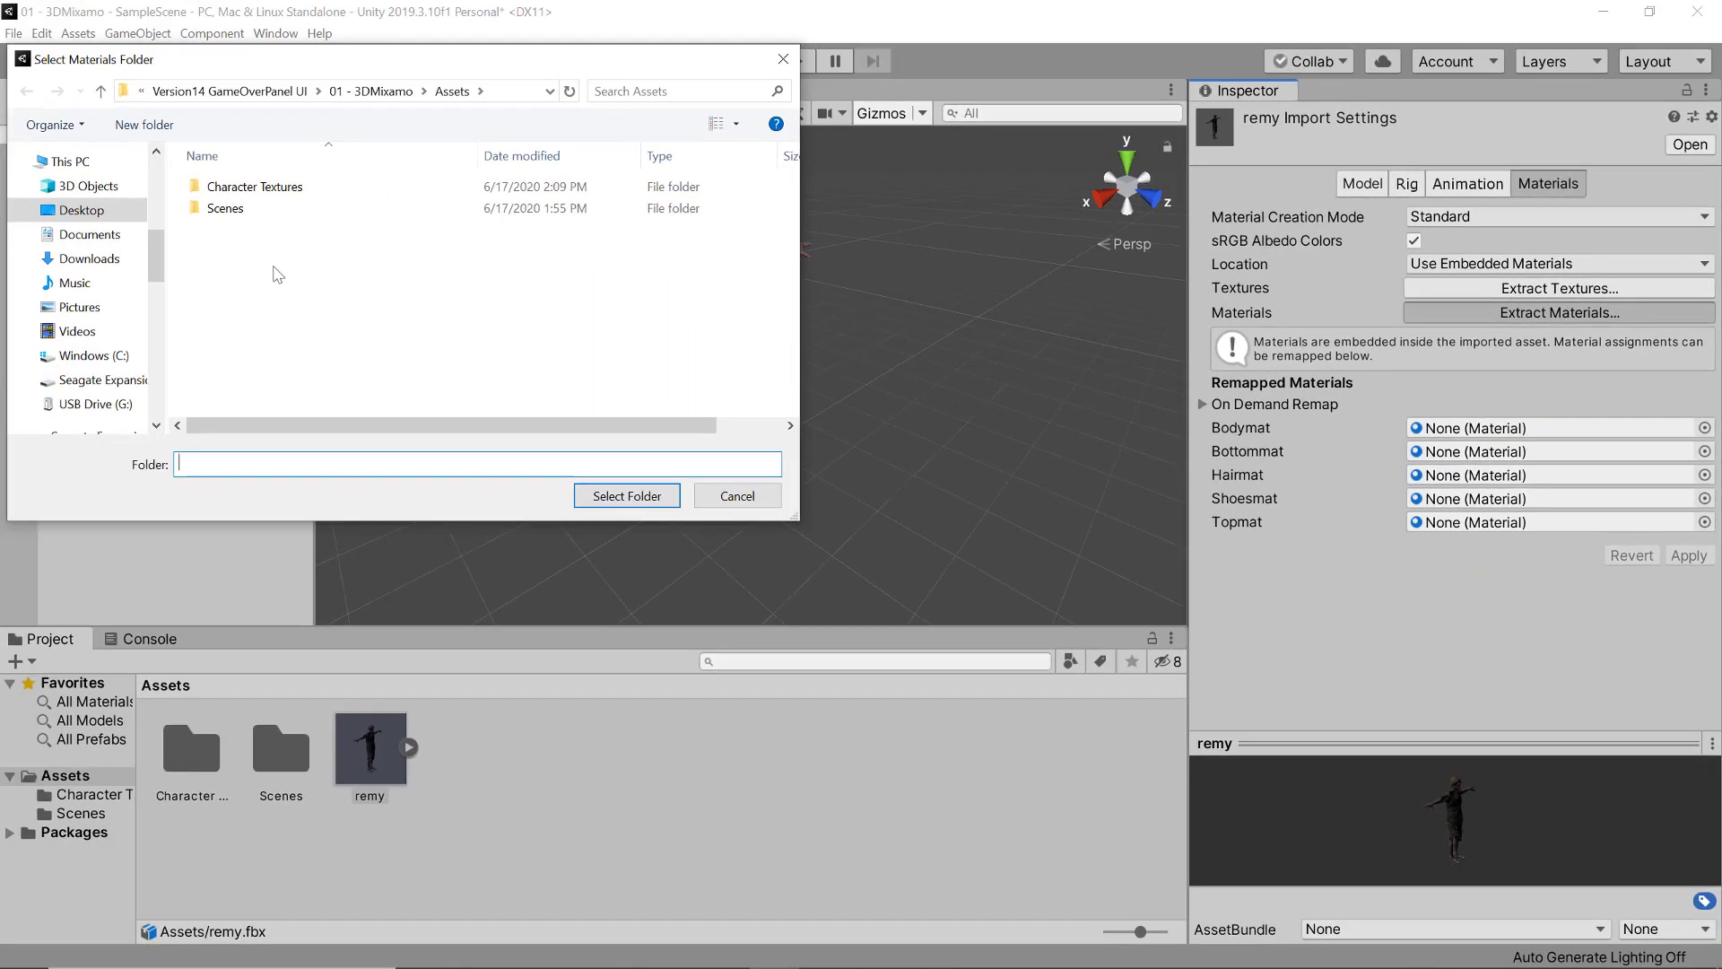
pyautogui.hotkey('ctrl', 'shift', 'n')
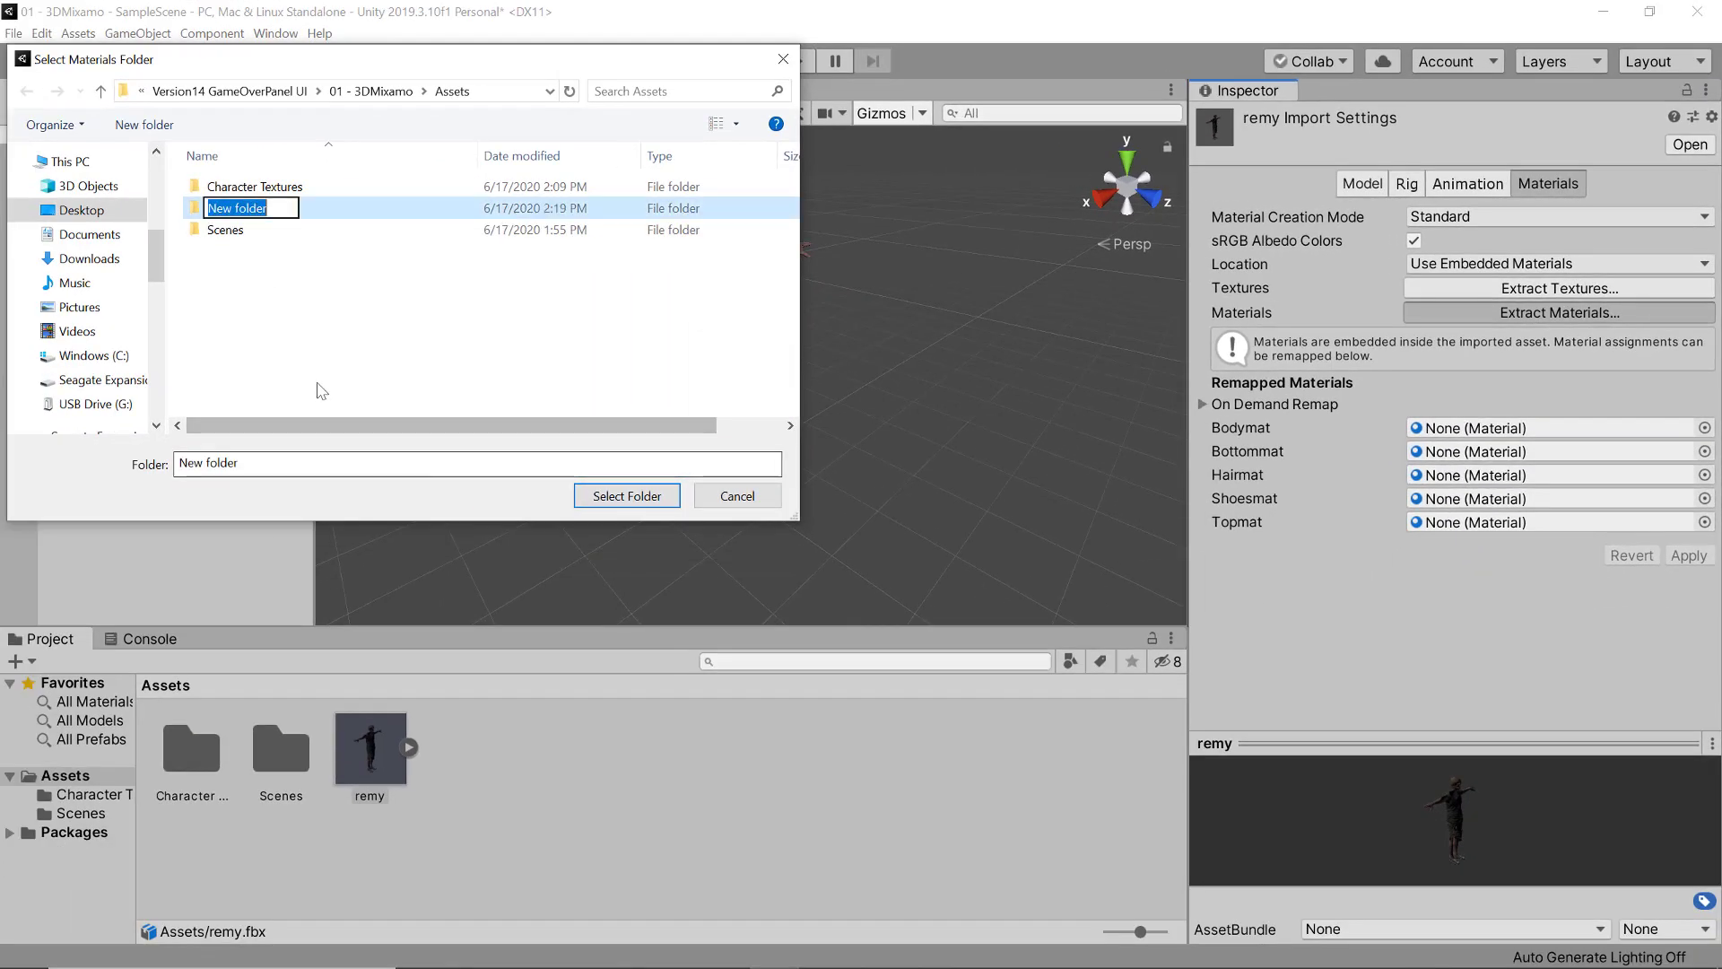
pyautogui.write('Character Materials')
pyautogui.press('Return')
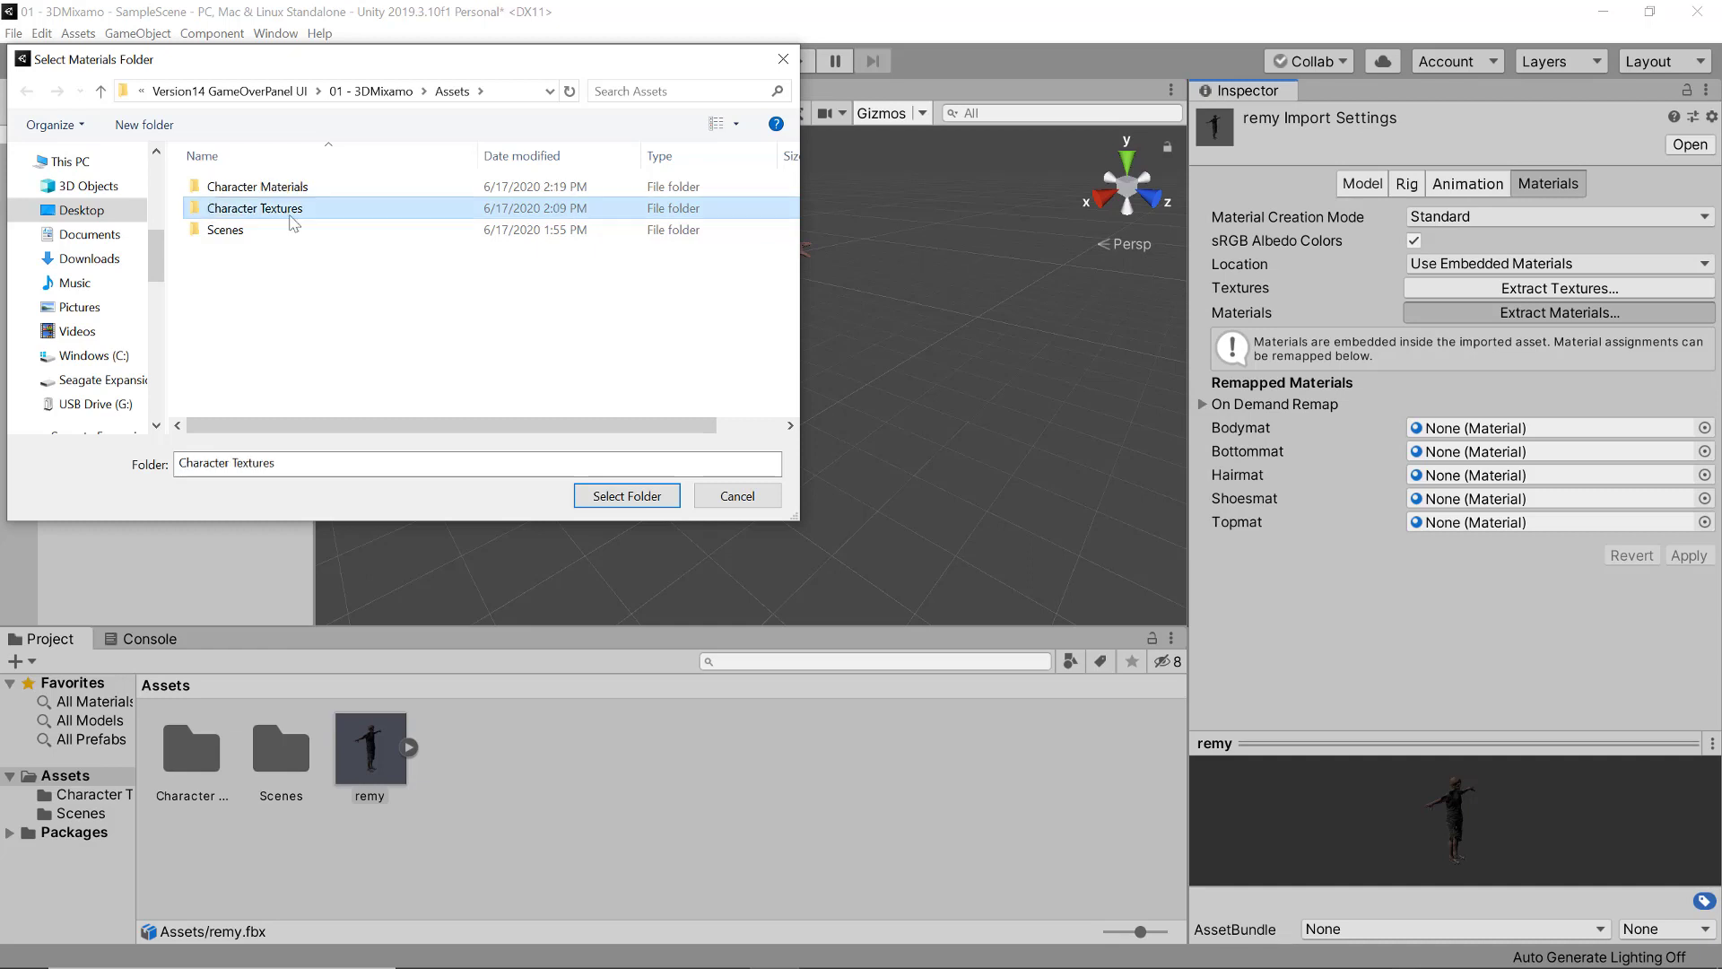
pyautogui.press('Return')
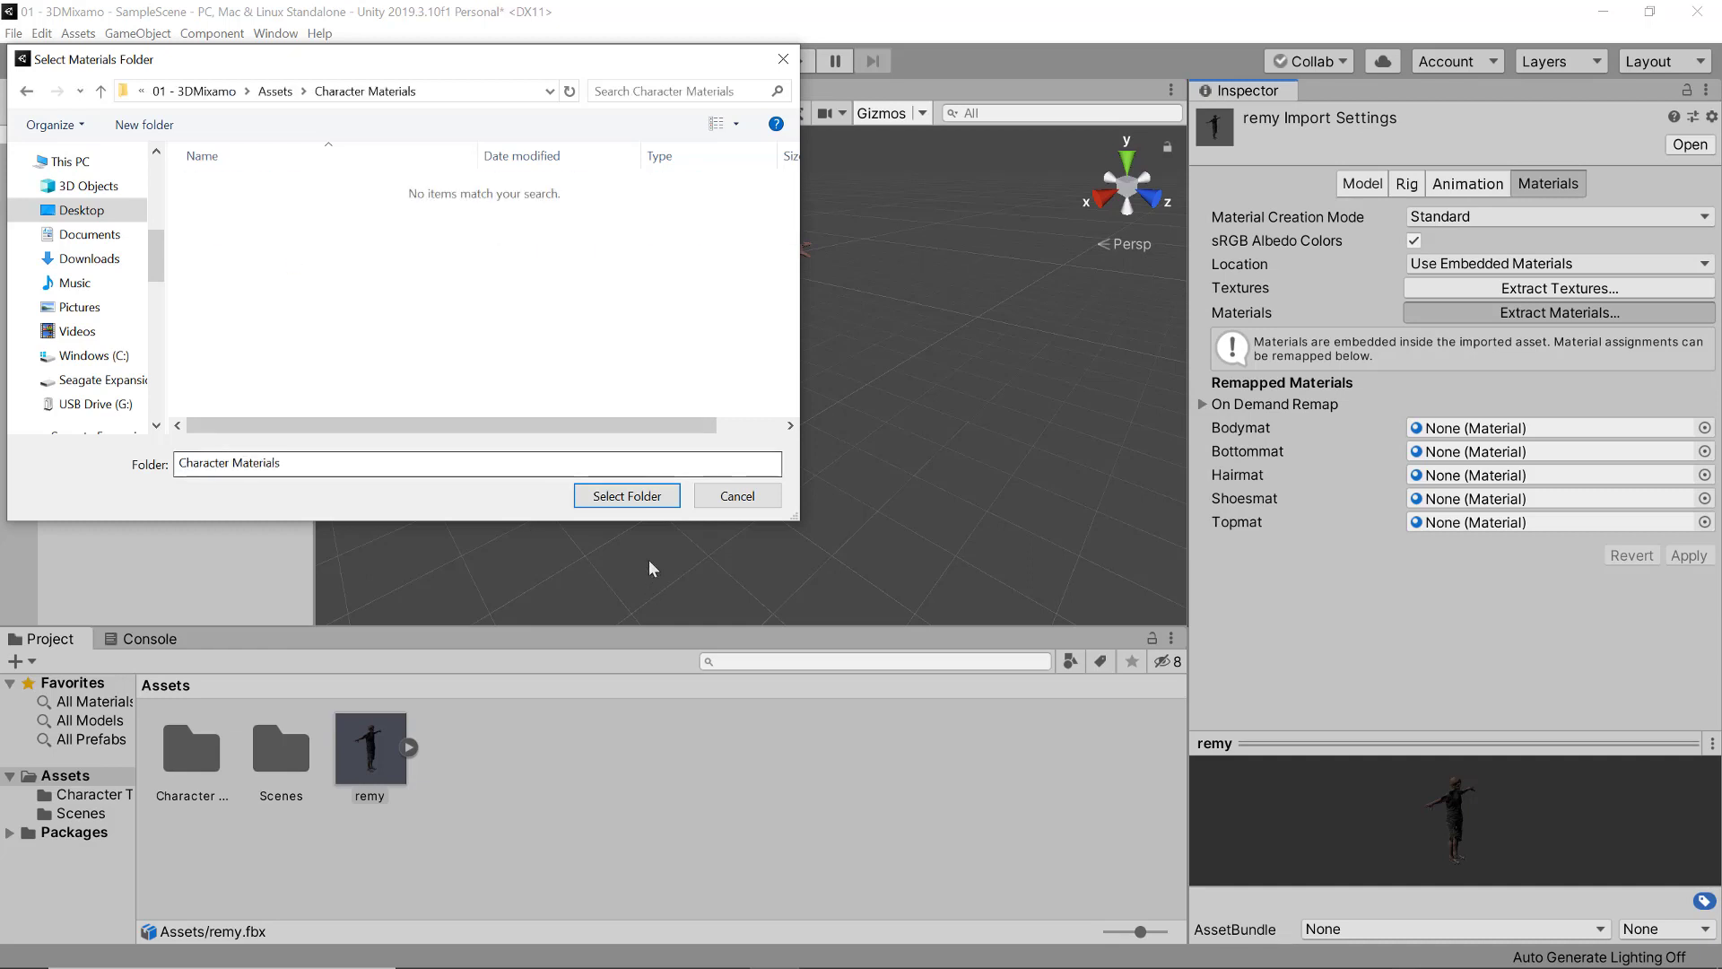
pyautogui.click(627, 496)
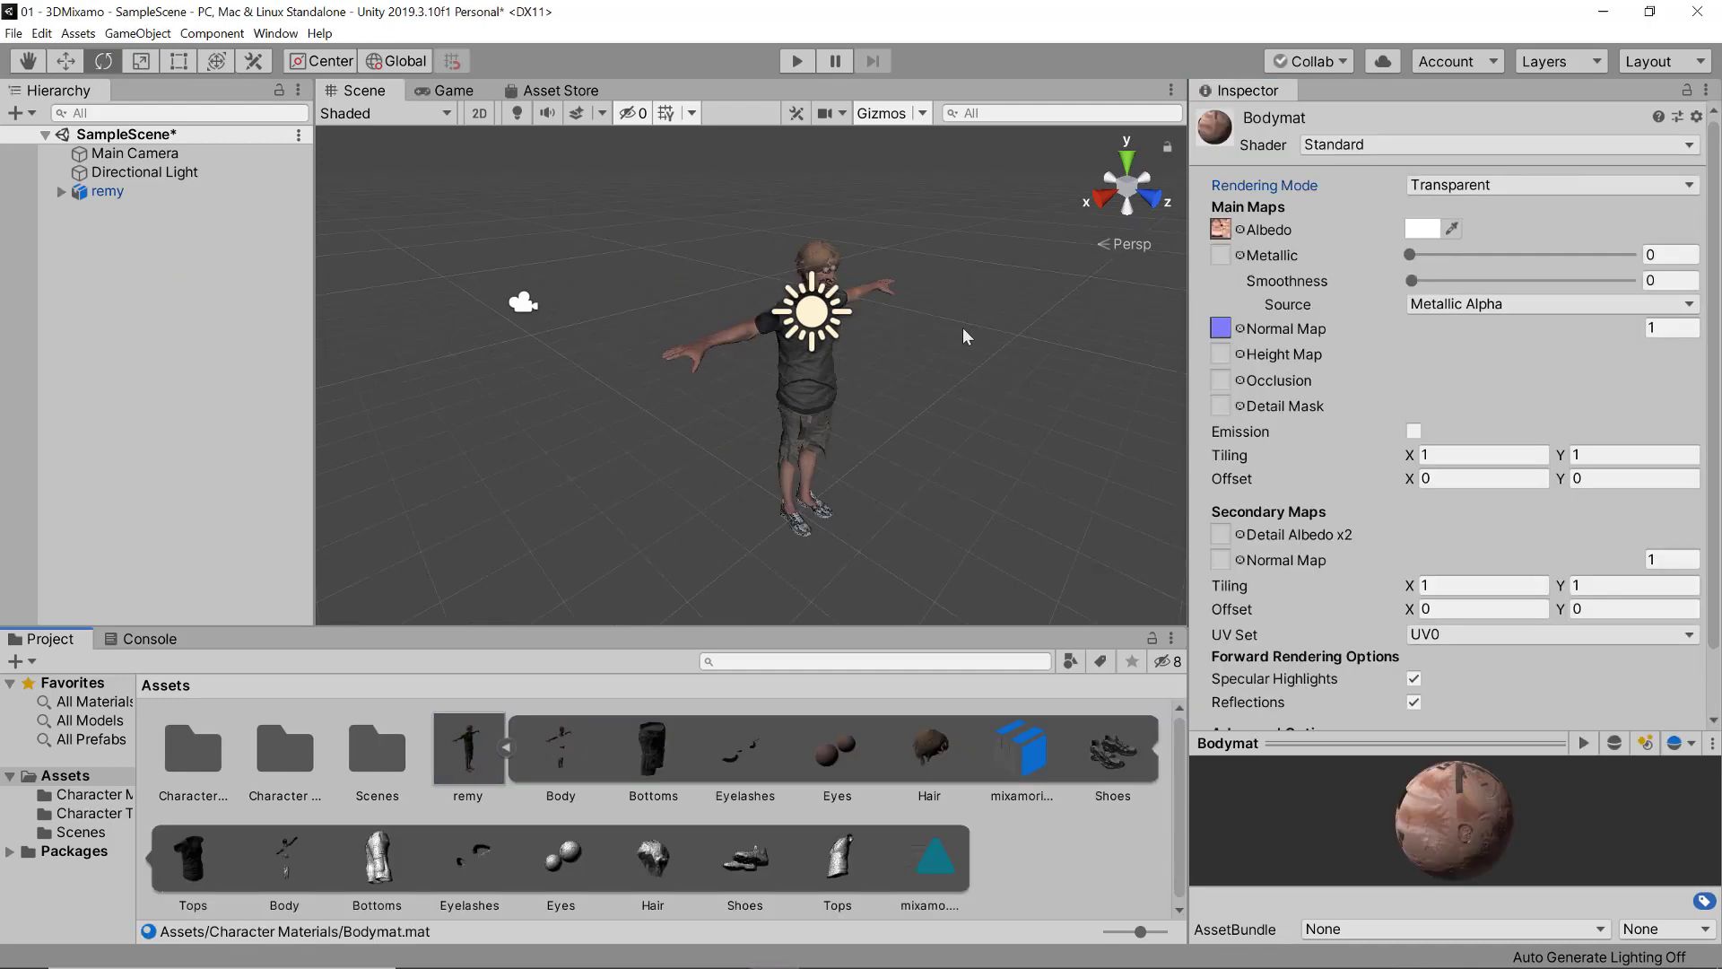
# - Set the Bodymat material's Rendering Mode to Opaque and check the character's body in the scene
pyautogui.scroll(3, 962, 327)
pyautogui.scroll(3, 974, 270)
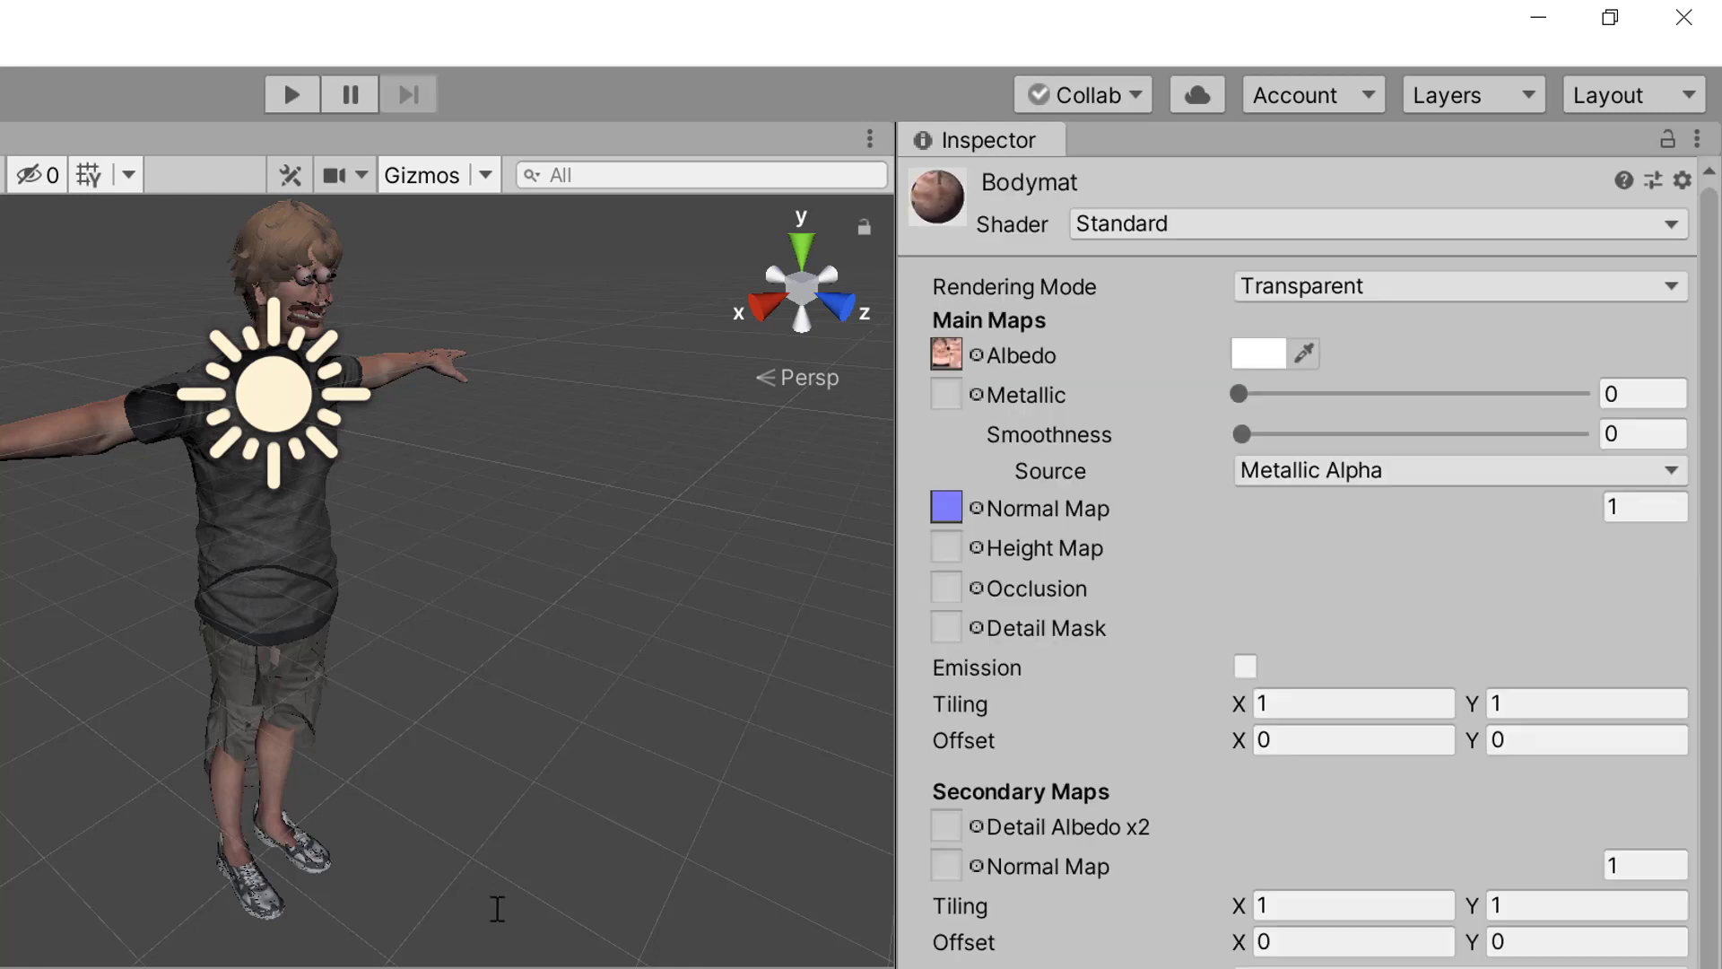
pyautogui.click(1361, 296)
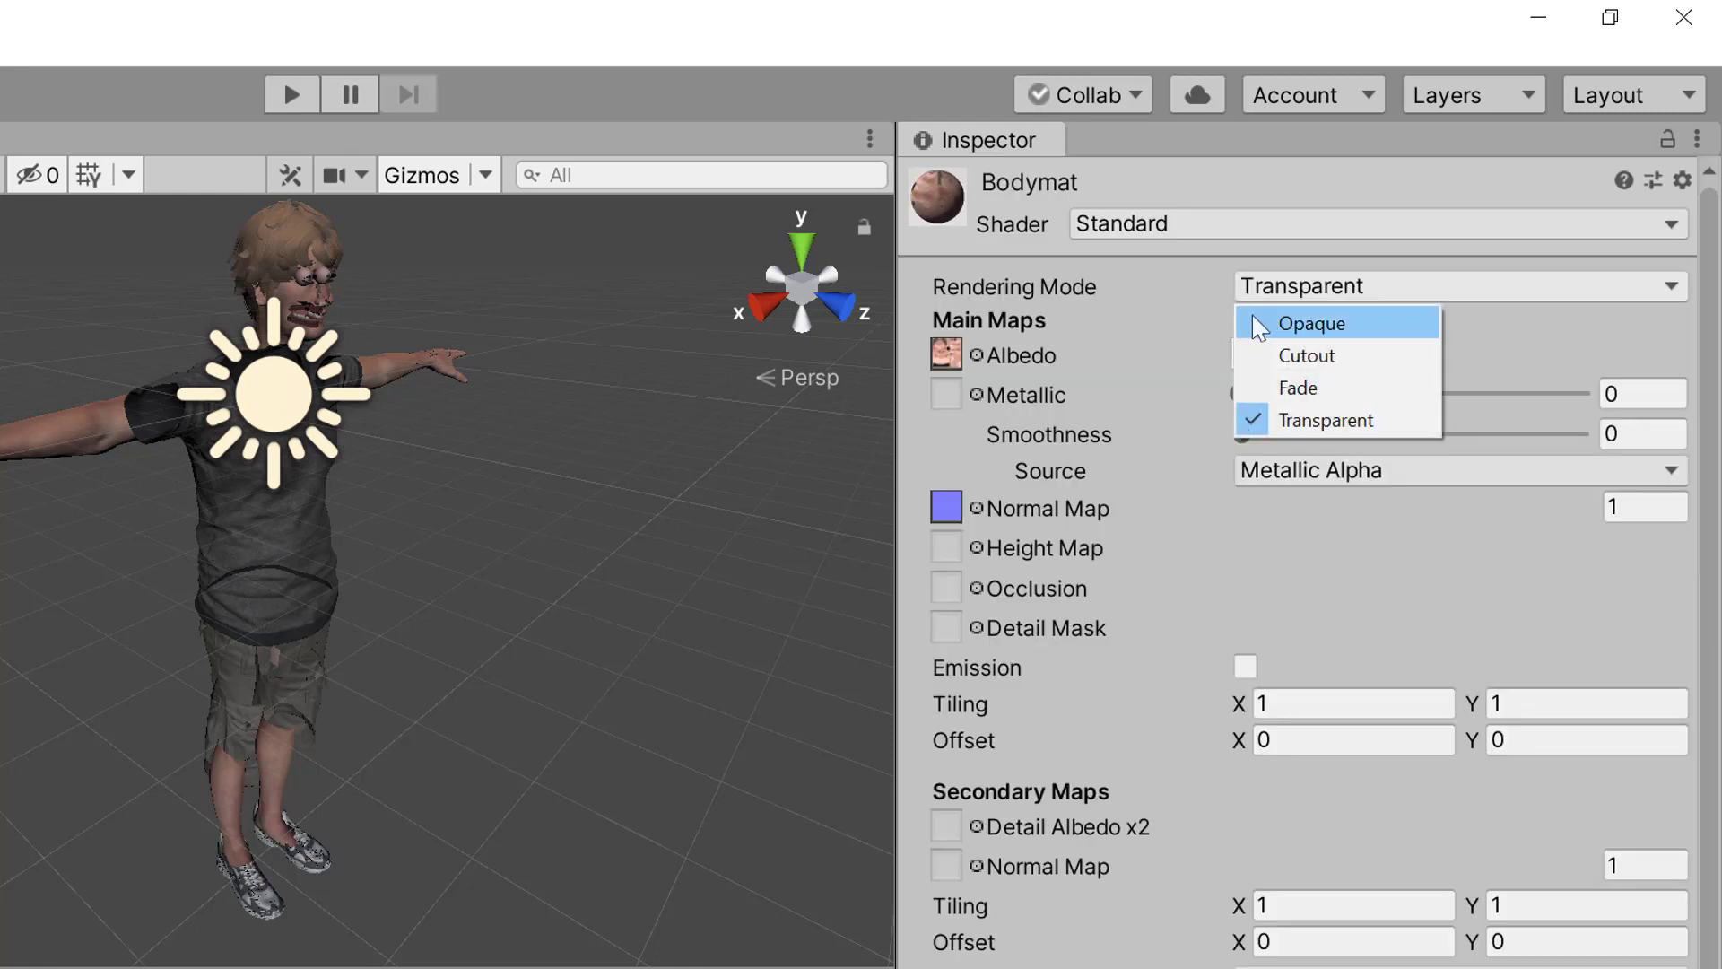
pyautogui.click(1316, 327)
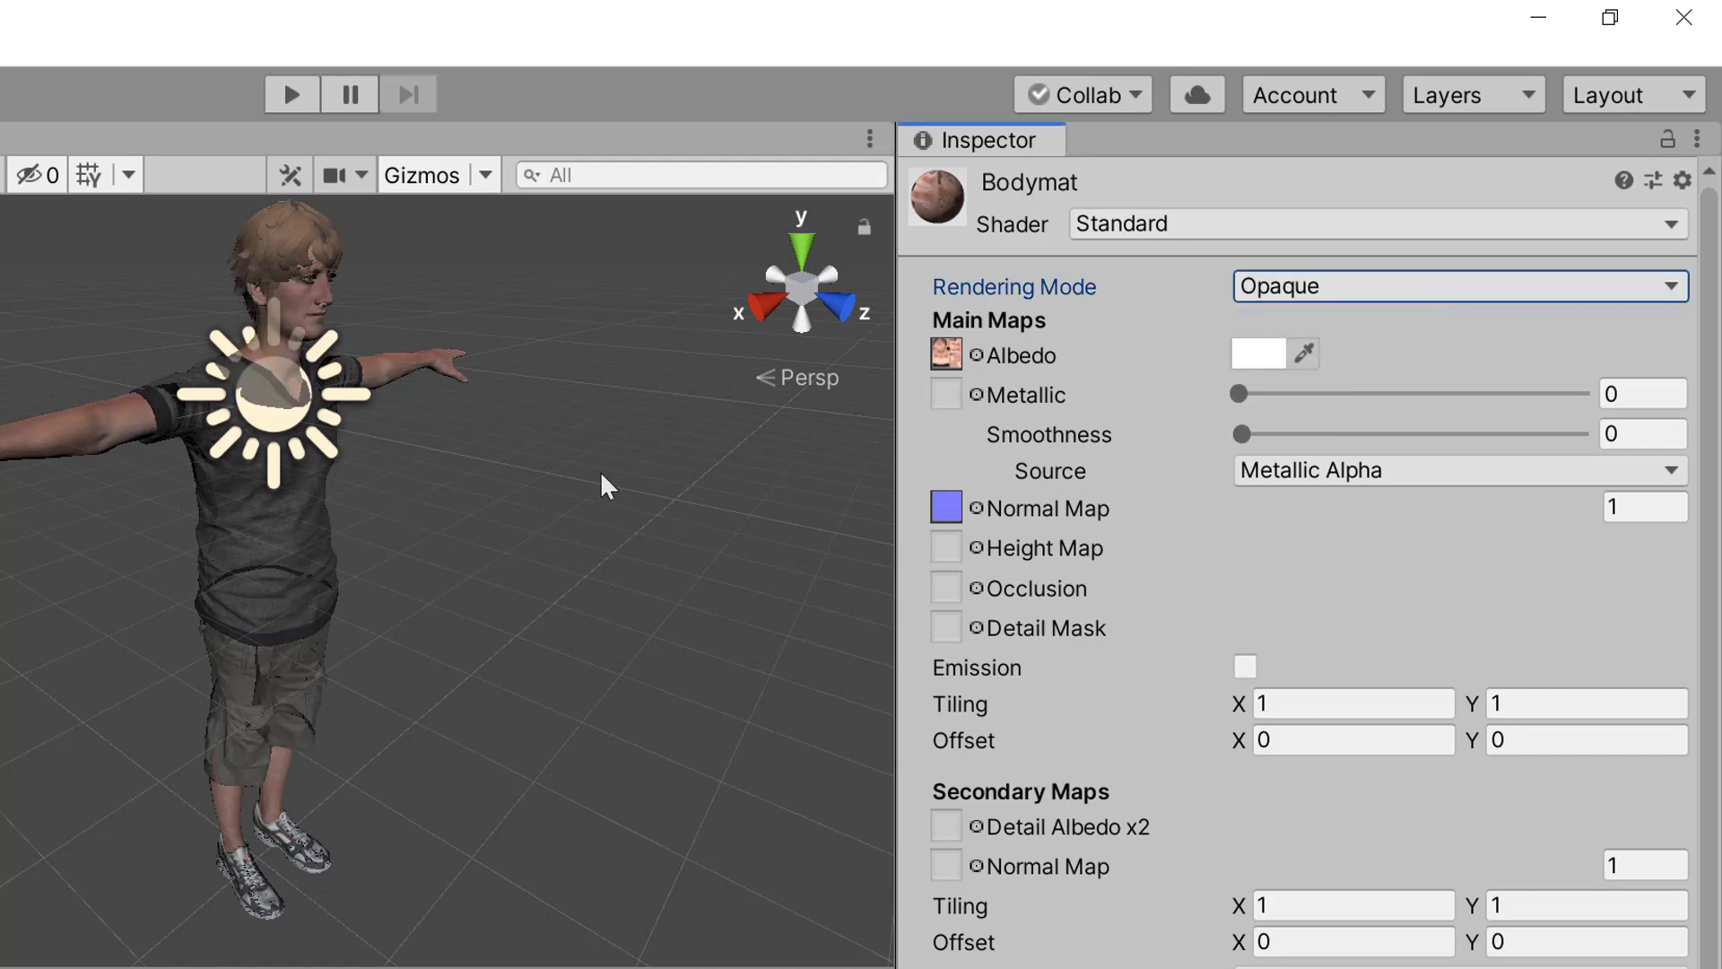
pyautogui.moveTo(601, 475); pyautogui.dragTo(536, 558, button='middle')
pyautogui.scroll(5, 128, 389)
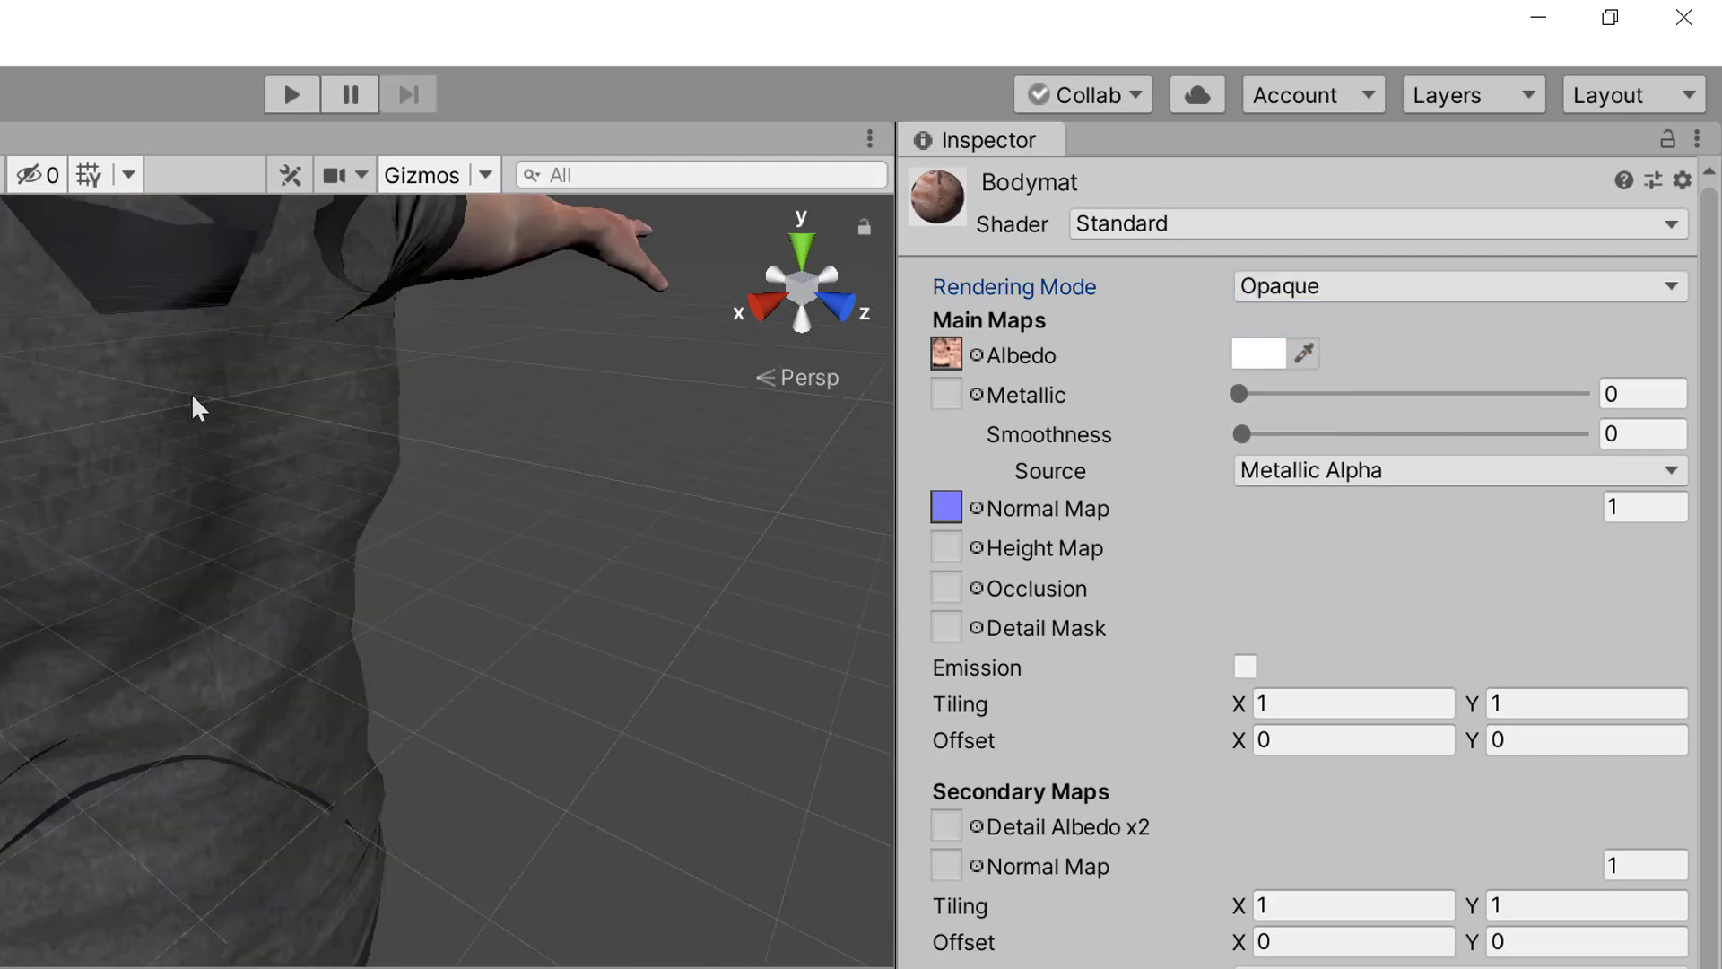
pyautogui.scroll(-5, 198, 408)
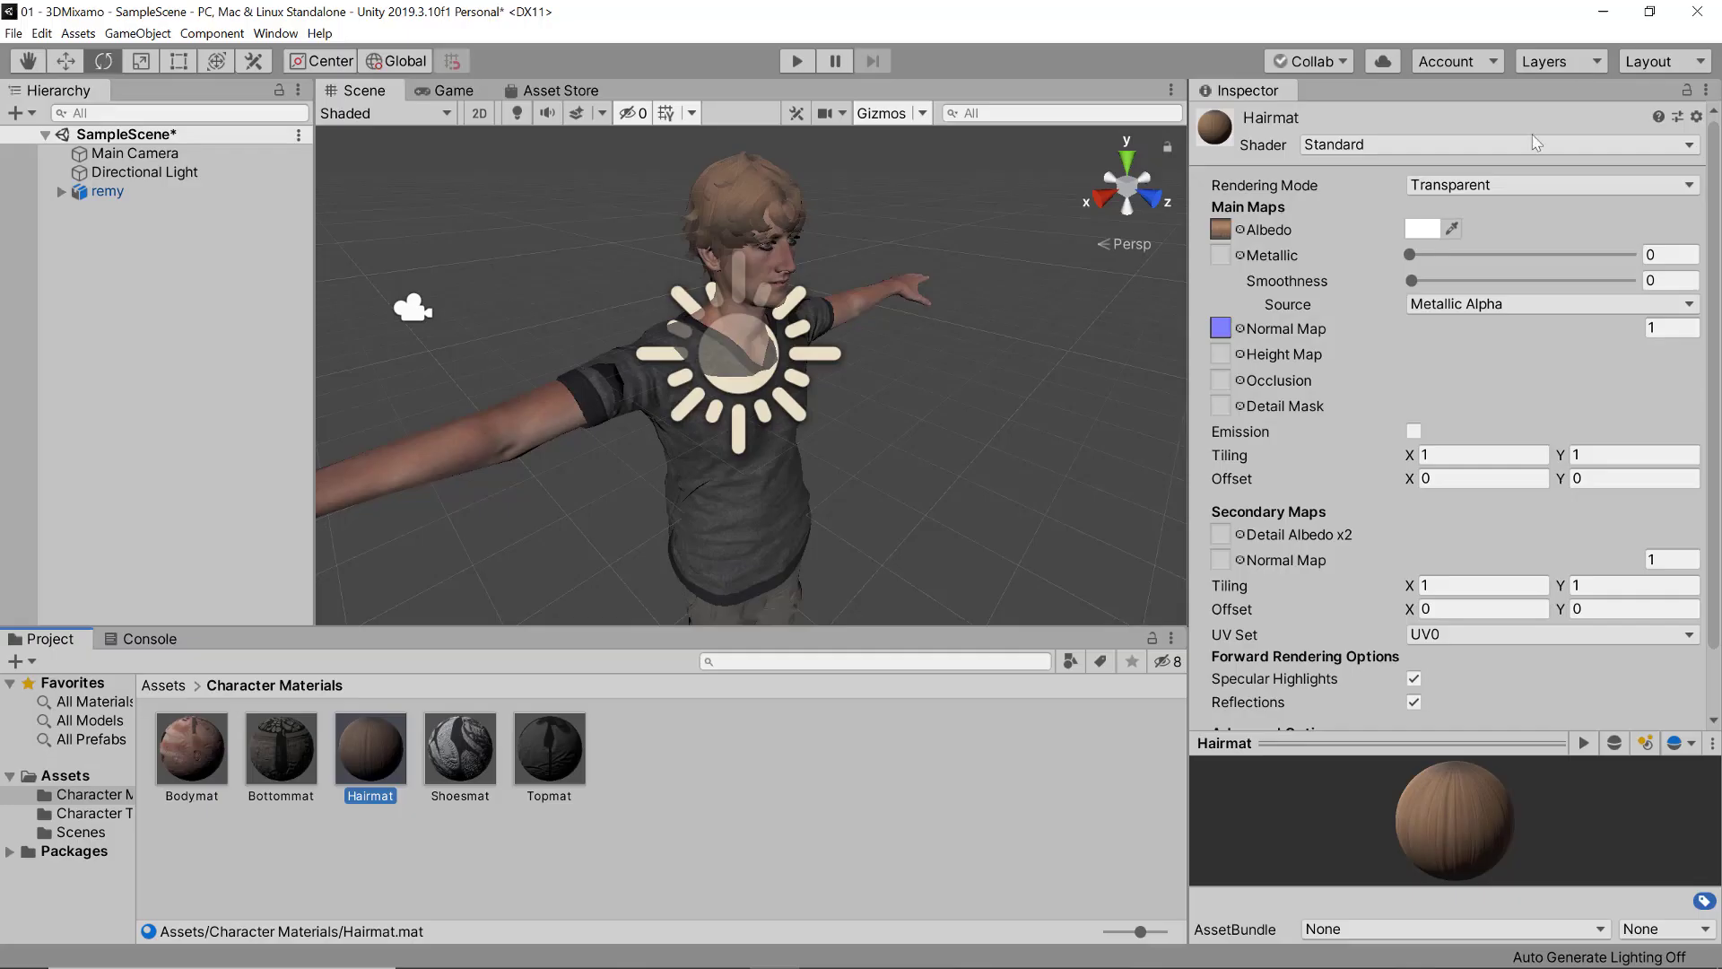
# - Set the Rendering Mode of the Hairmat and Shoesmat materials to Opaque
pyautogui.click(1552, 185)
pyautogui.click(1457, 209)
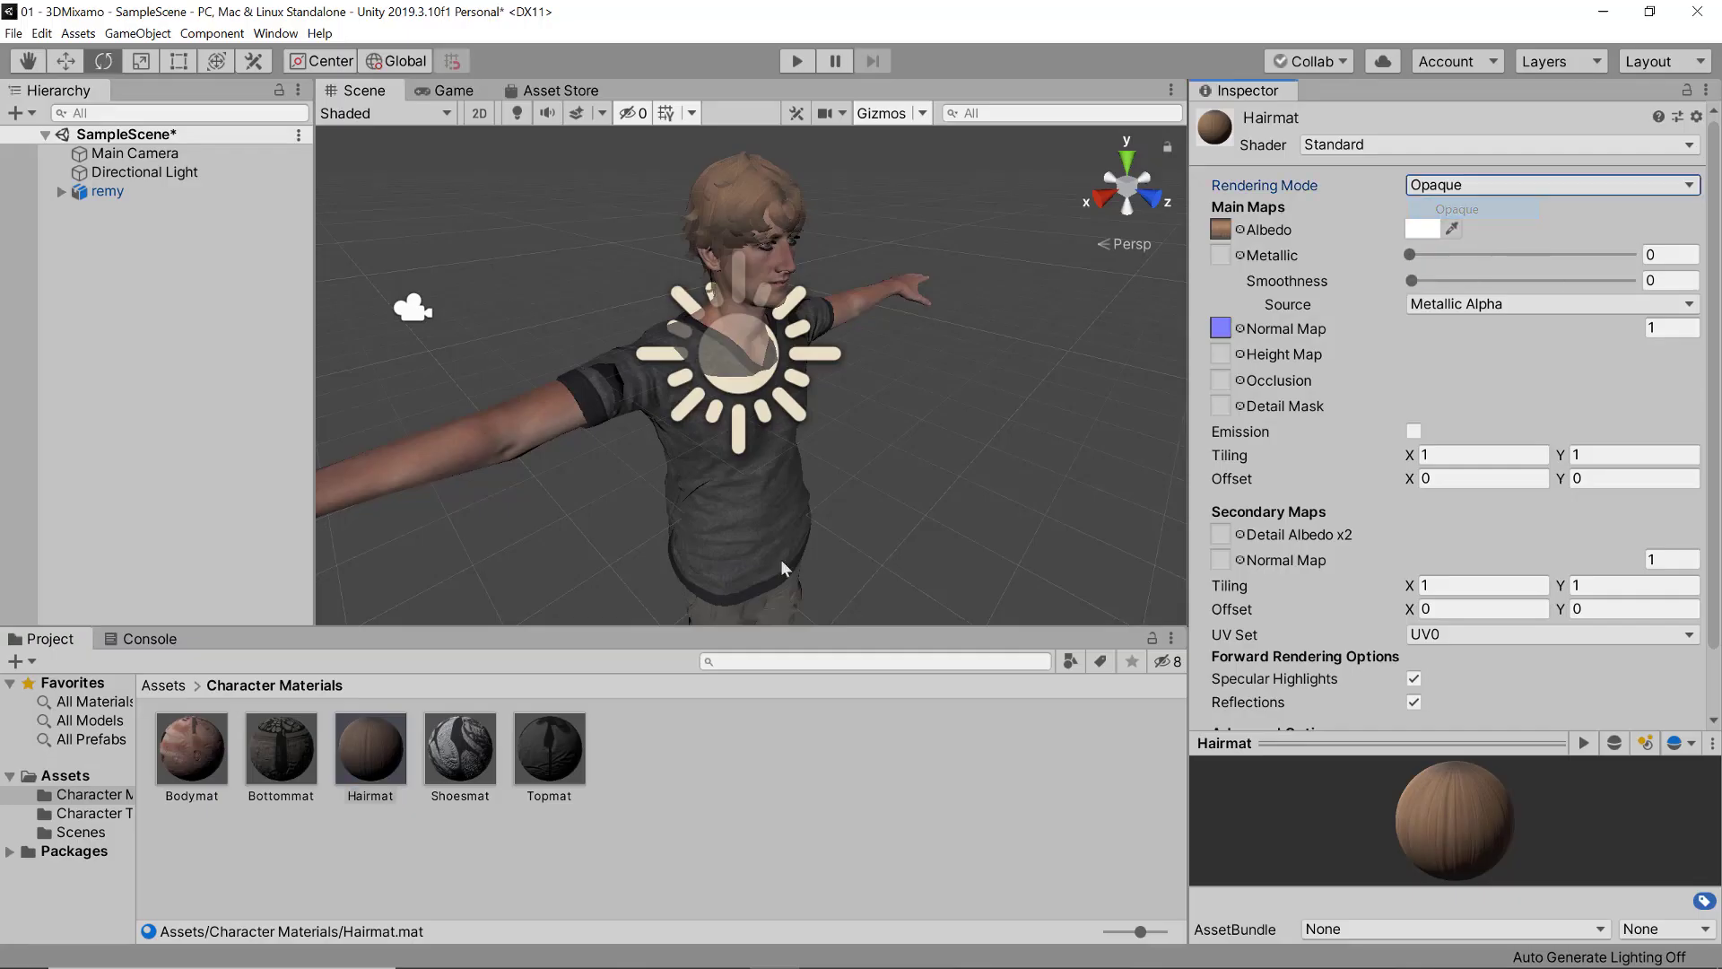
pyautogui.click(440, 762)
pyautogui.click(1551, 184)
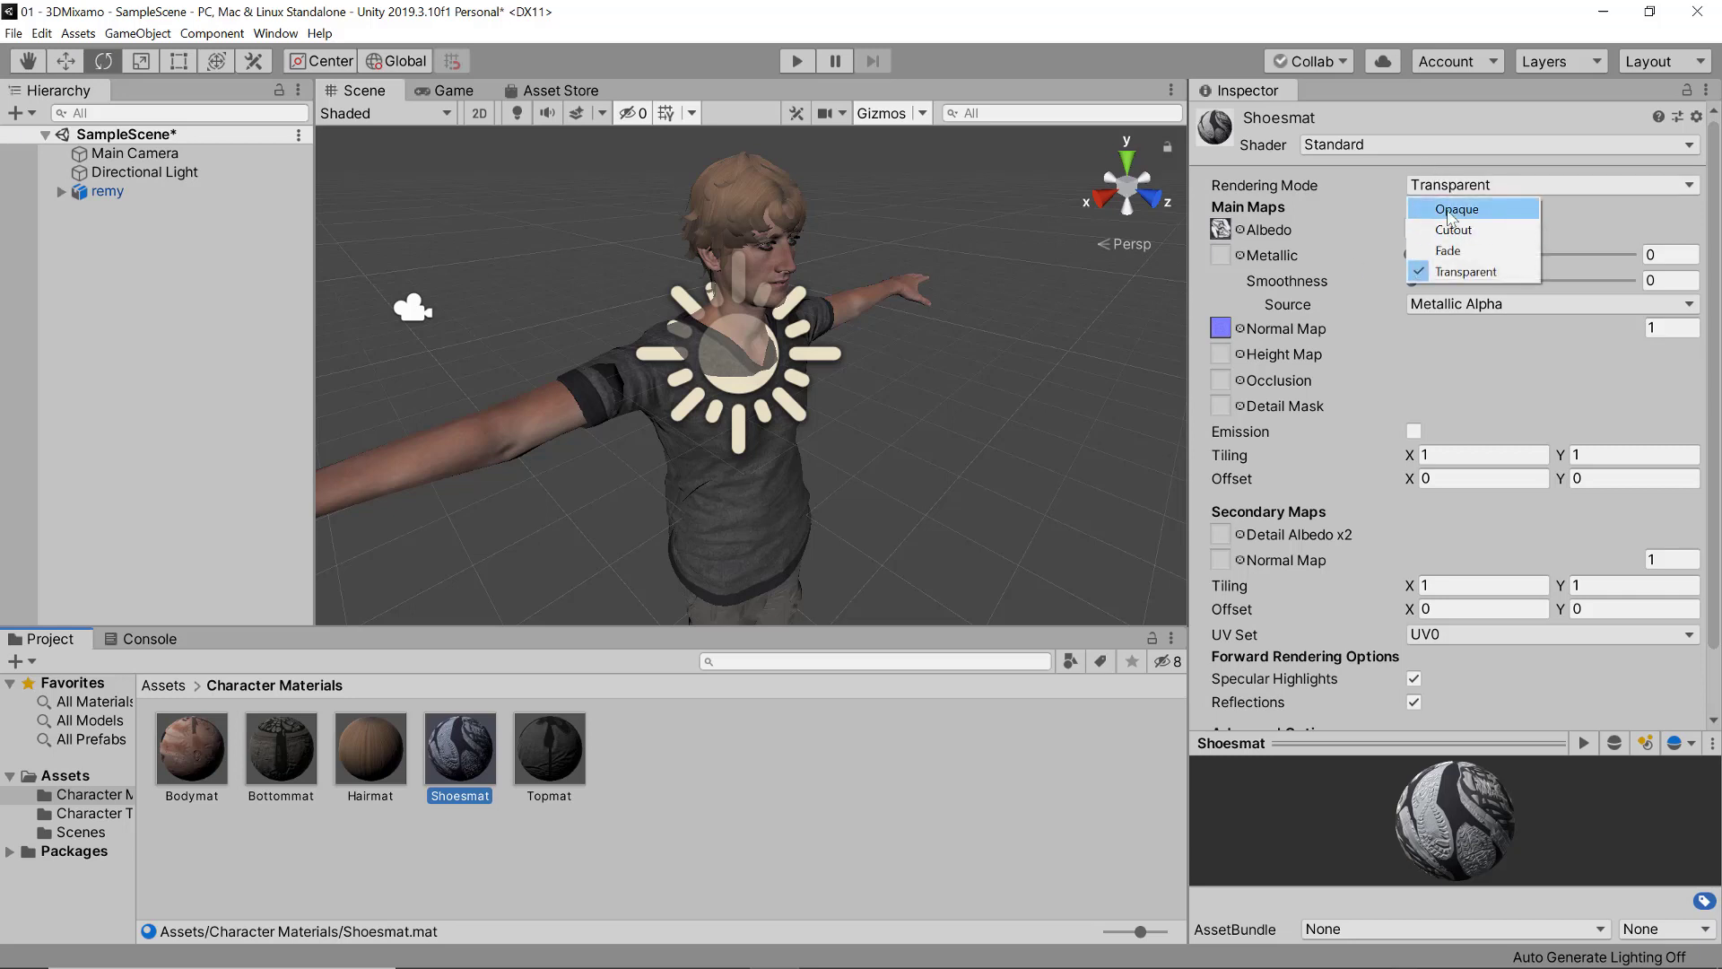
pyautogui.click(1457, 206)
# - Set the Topmat material's Rendering Mode to Opaque, clear the selection and check the whole character in the scene
pyautogui.click(549, 749)
pyautogui.click(1551, 185)
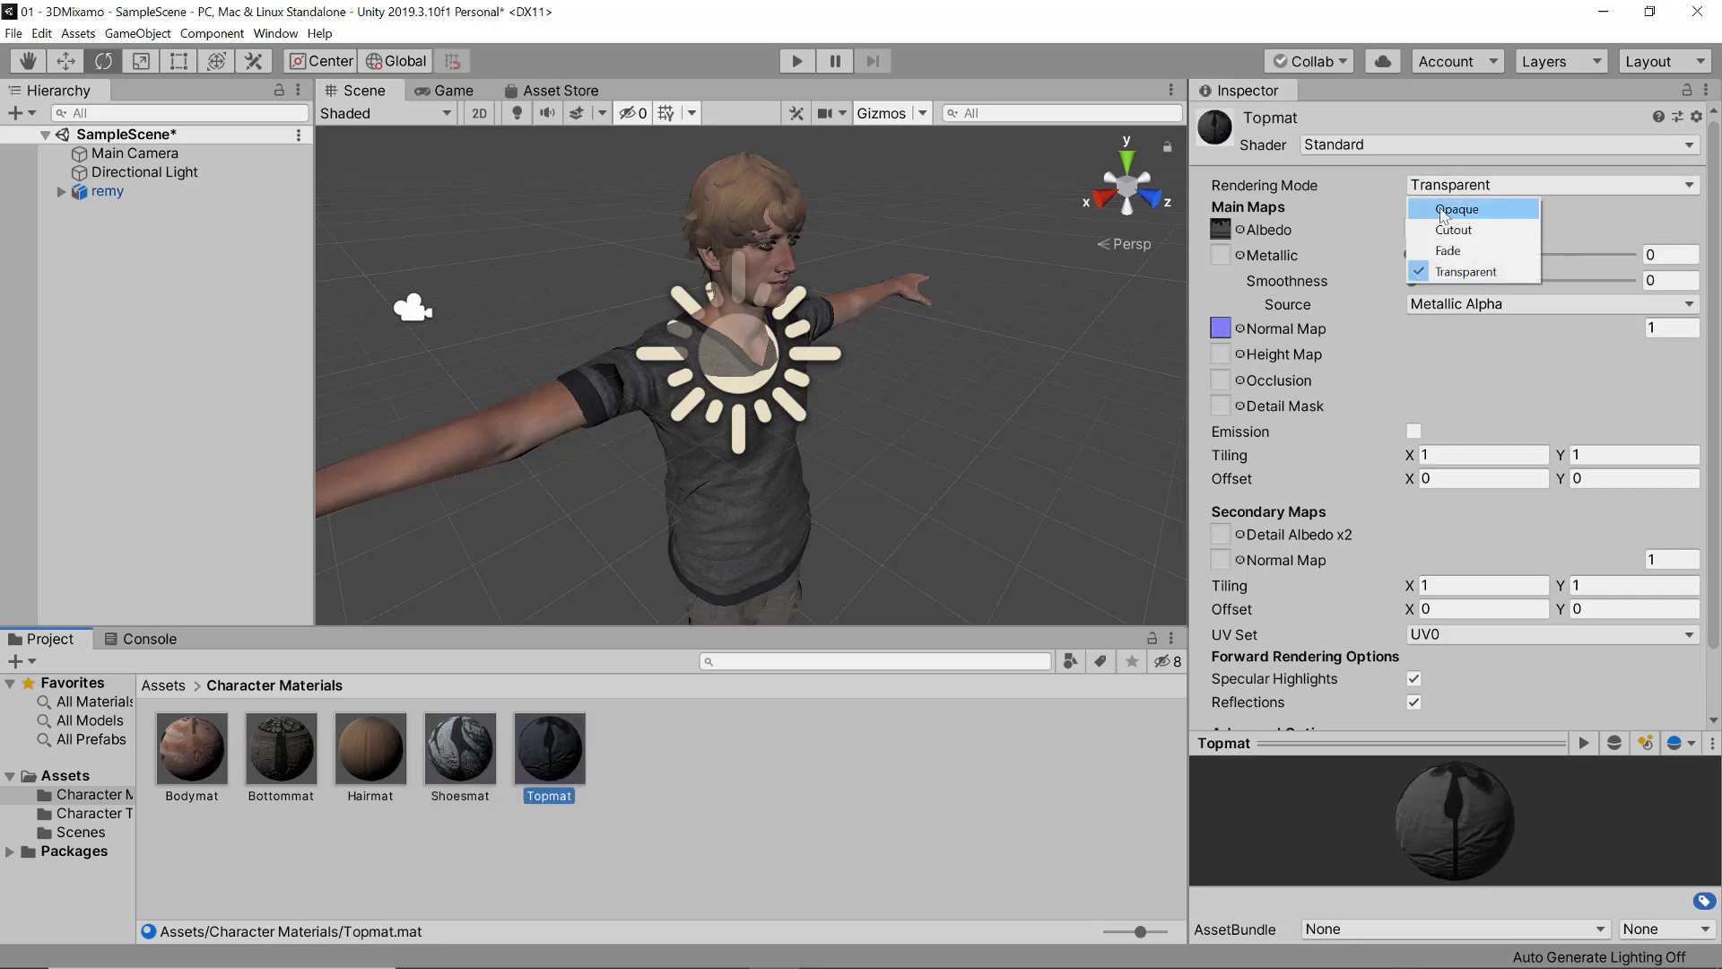
pyautogui.click(1456, 208)
pyautogui.click(949, 477)
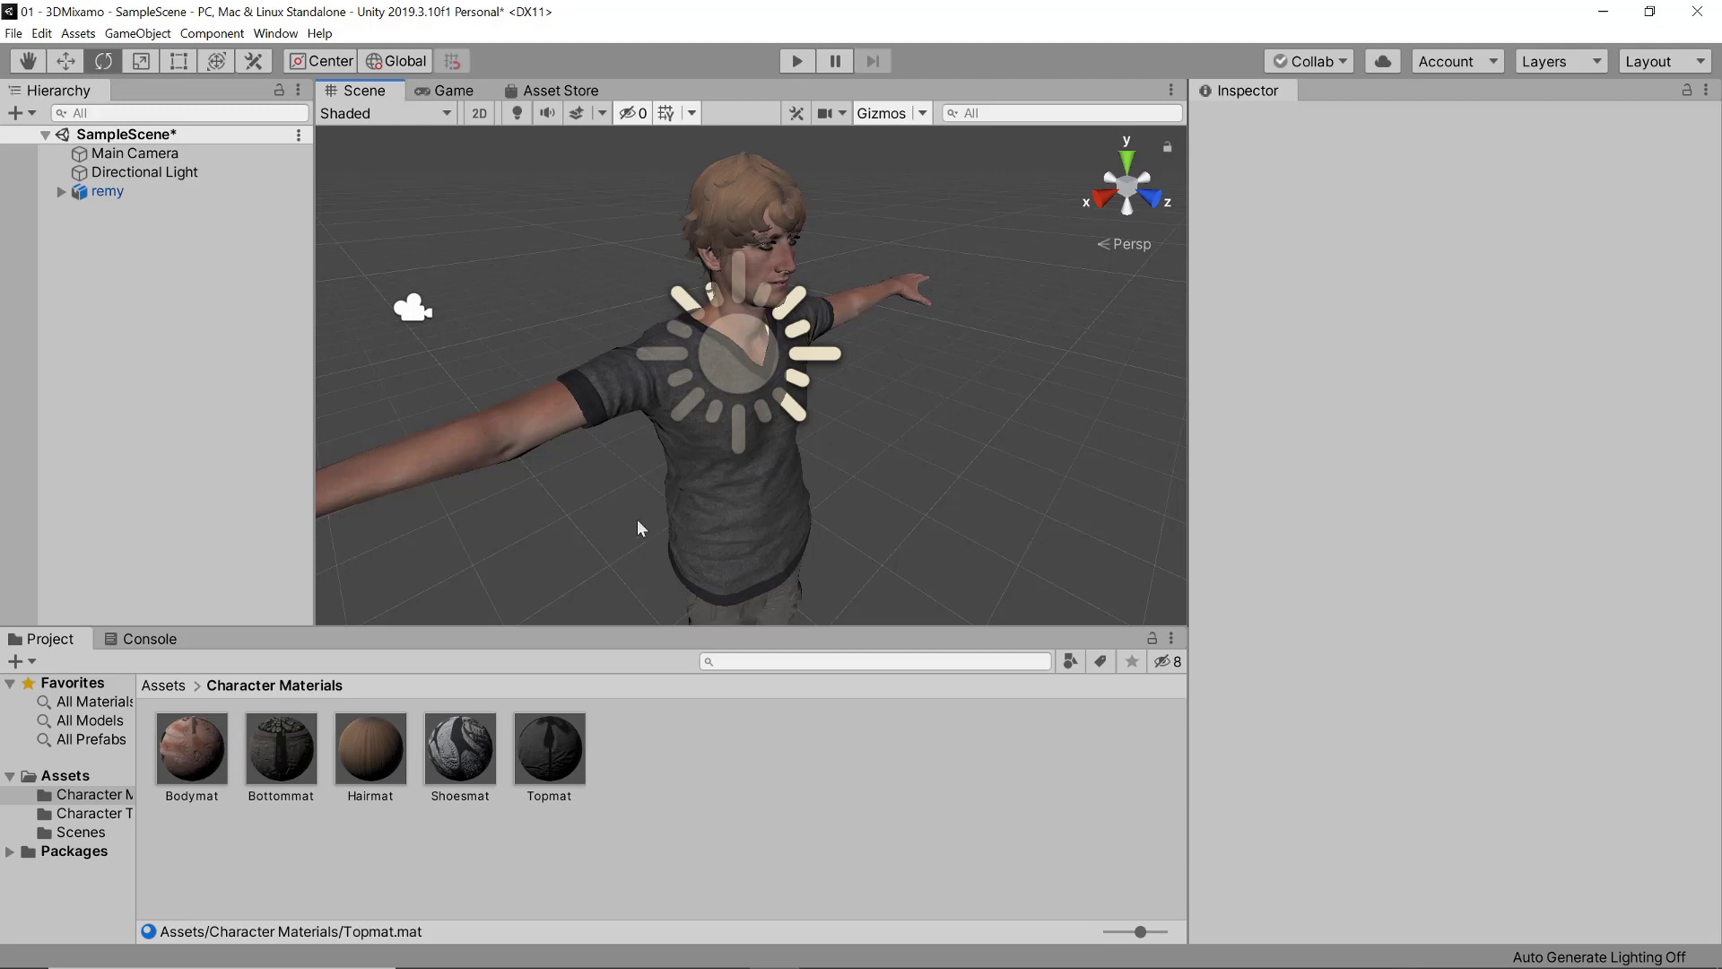
pyautogui.moveTo(881, 531); pyautogui.dragTo(965, 471, button='middle')
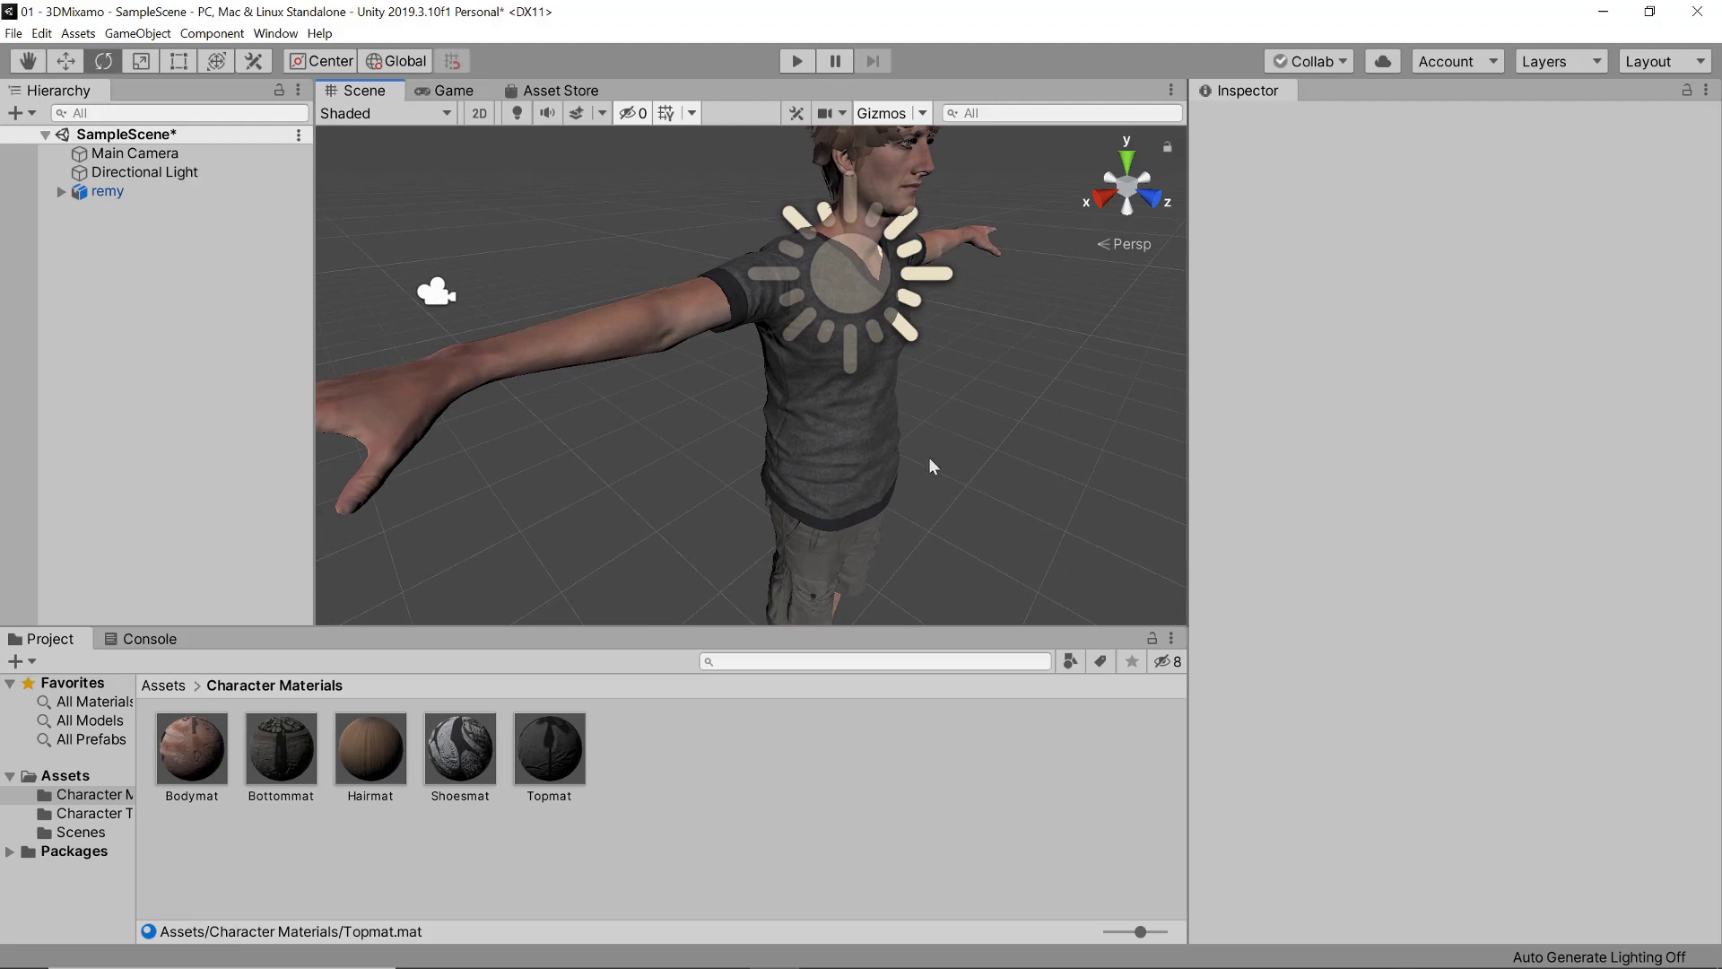
pyautogui.scroll(-5, 665, 380)
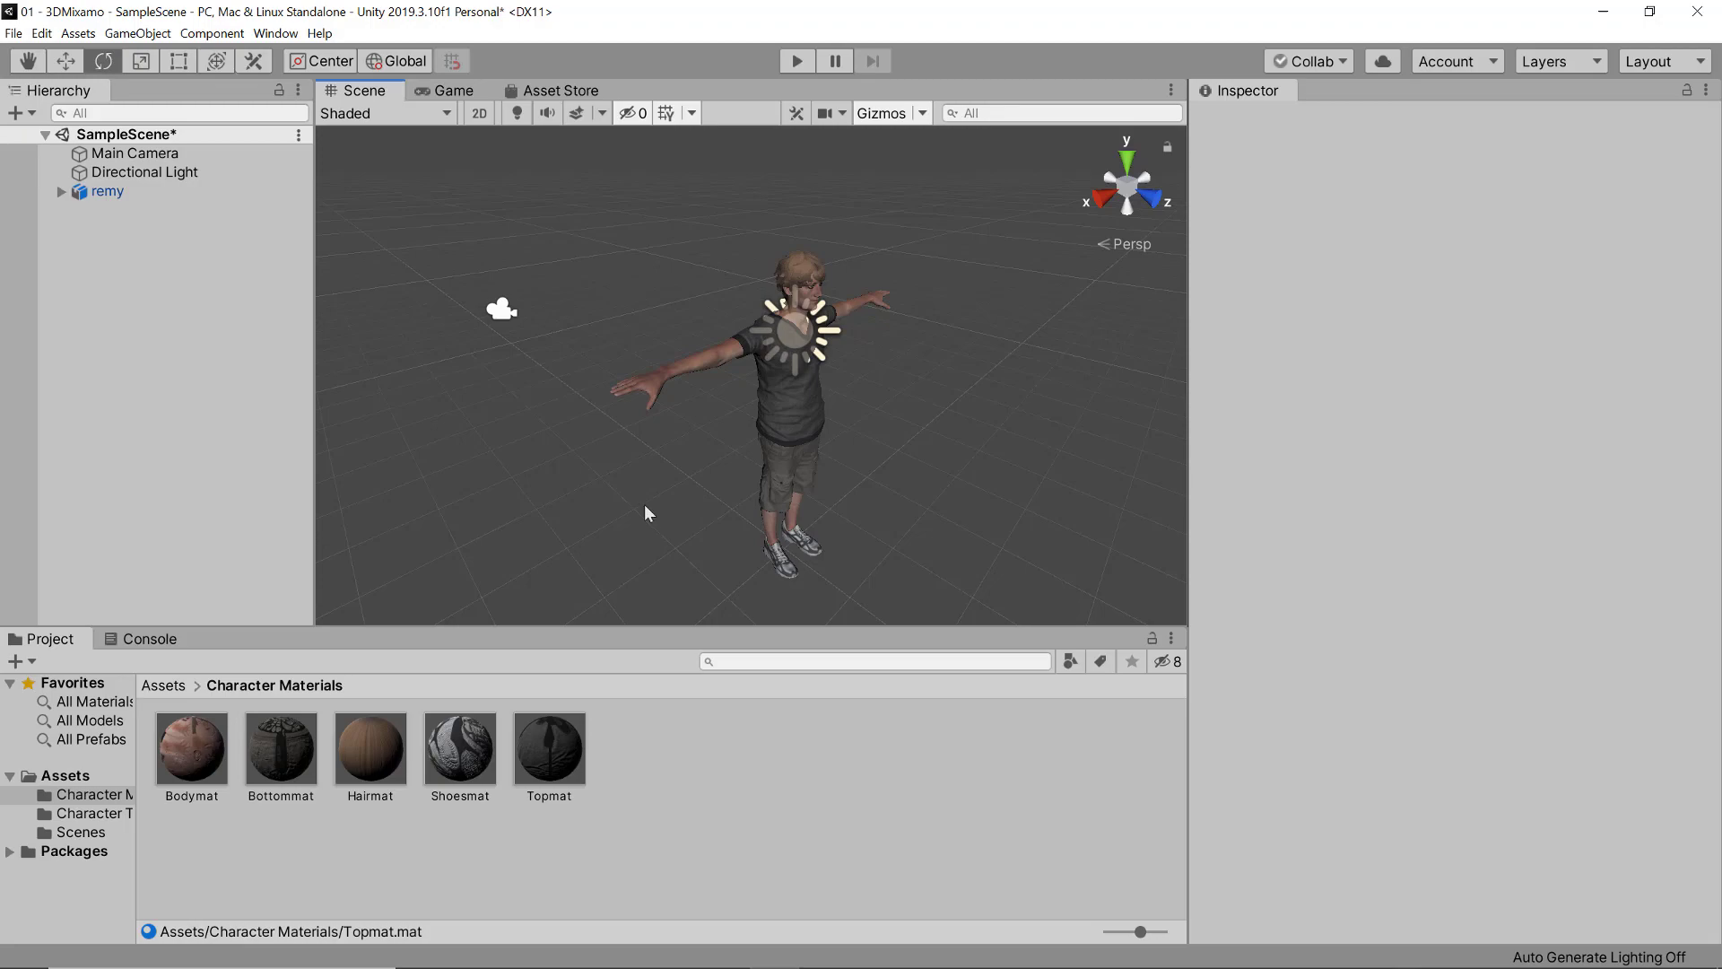
# - Switch to Mixamo in the browser, browse the animations and apply the Boxing animation to Remy
pyautogui.hotkey('alt', 'Tab')
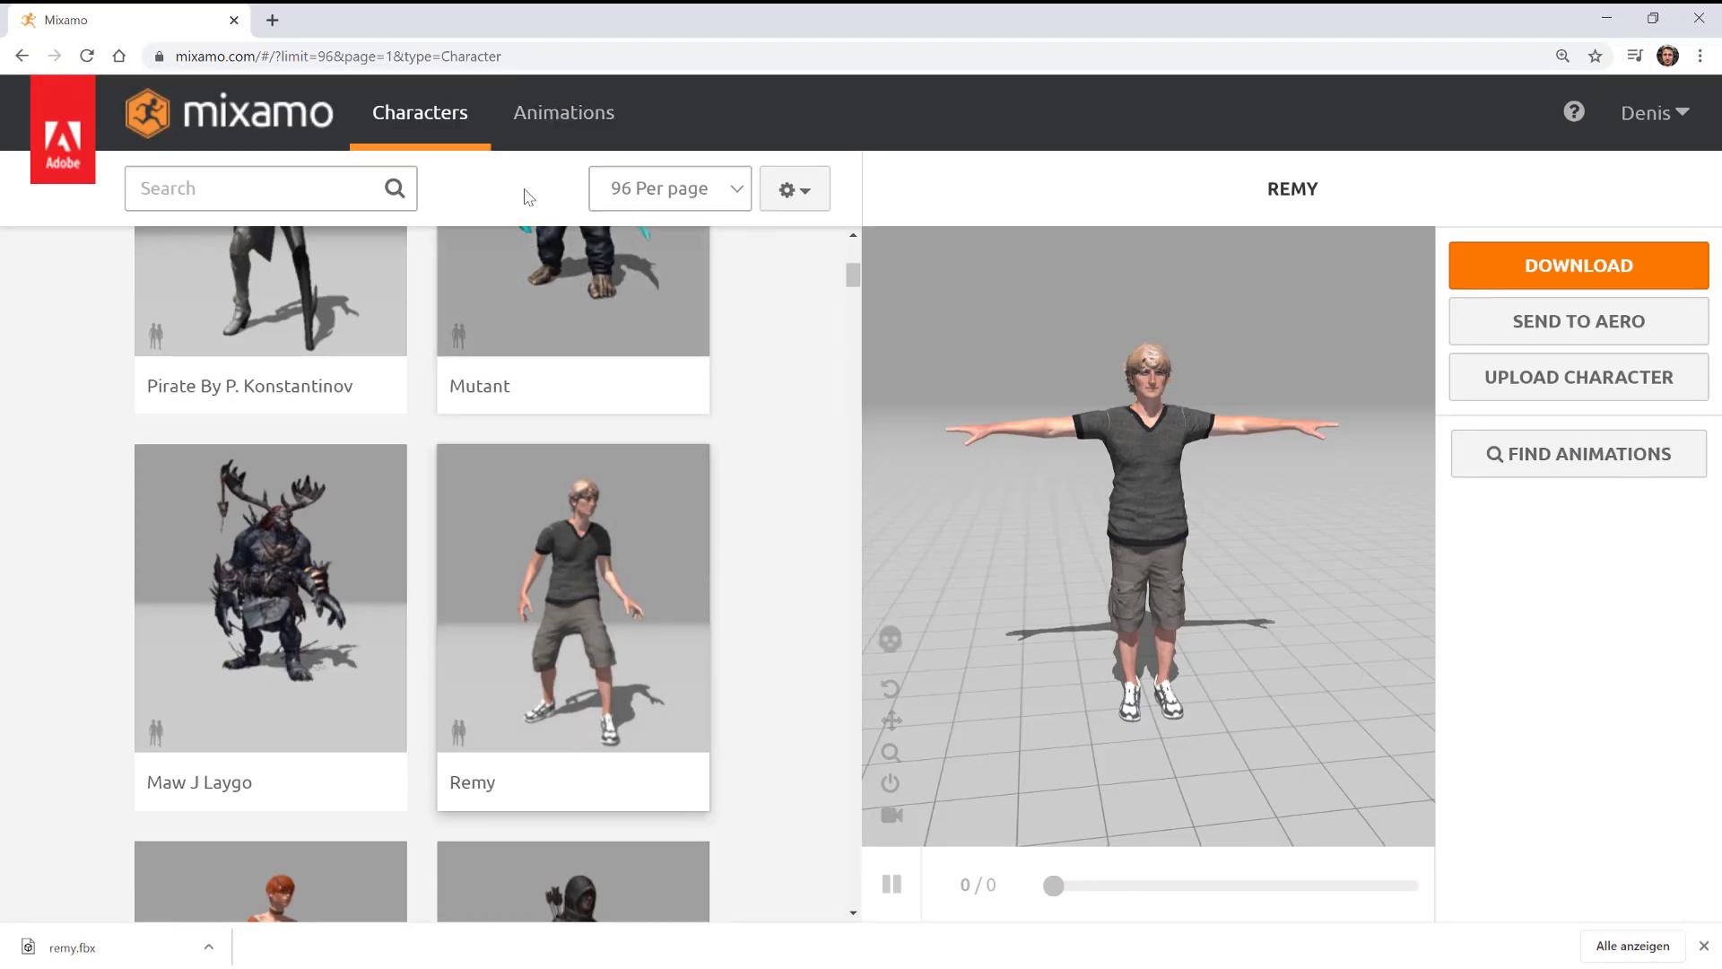
pyautogui.click(570, 124)
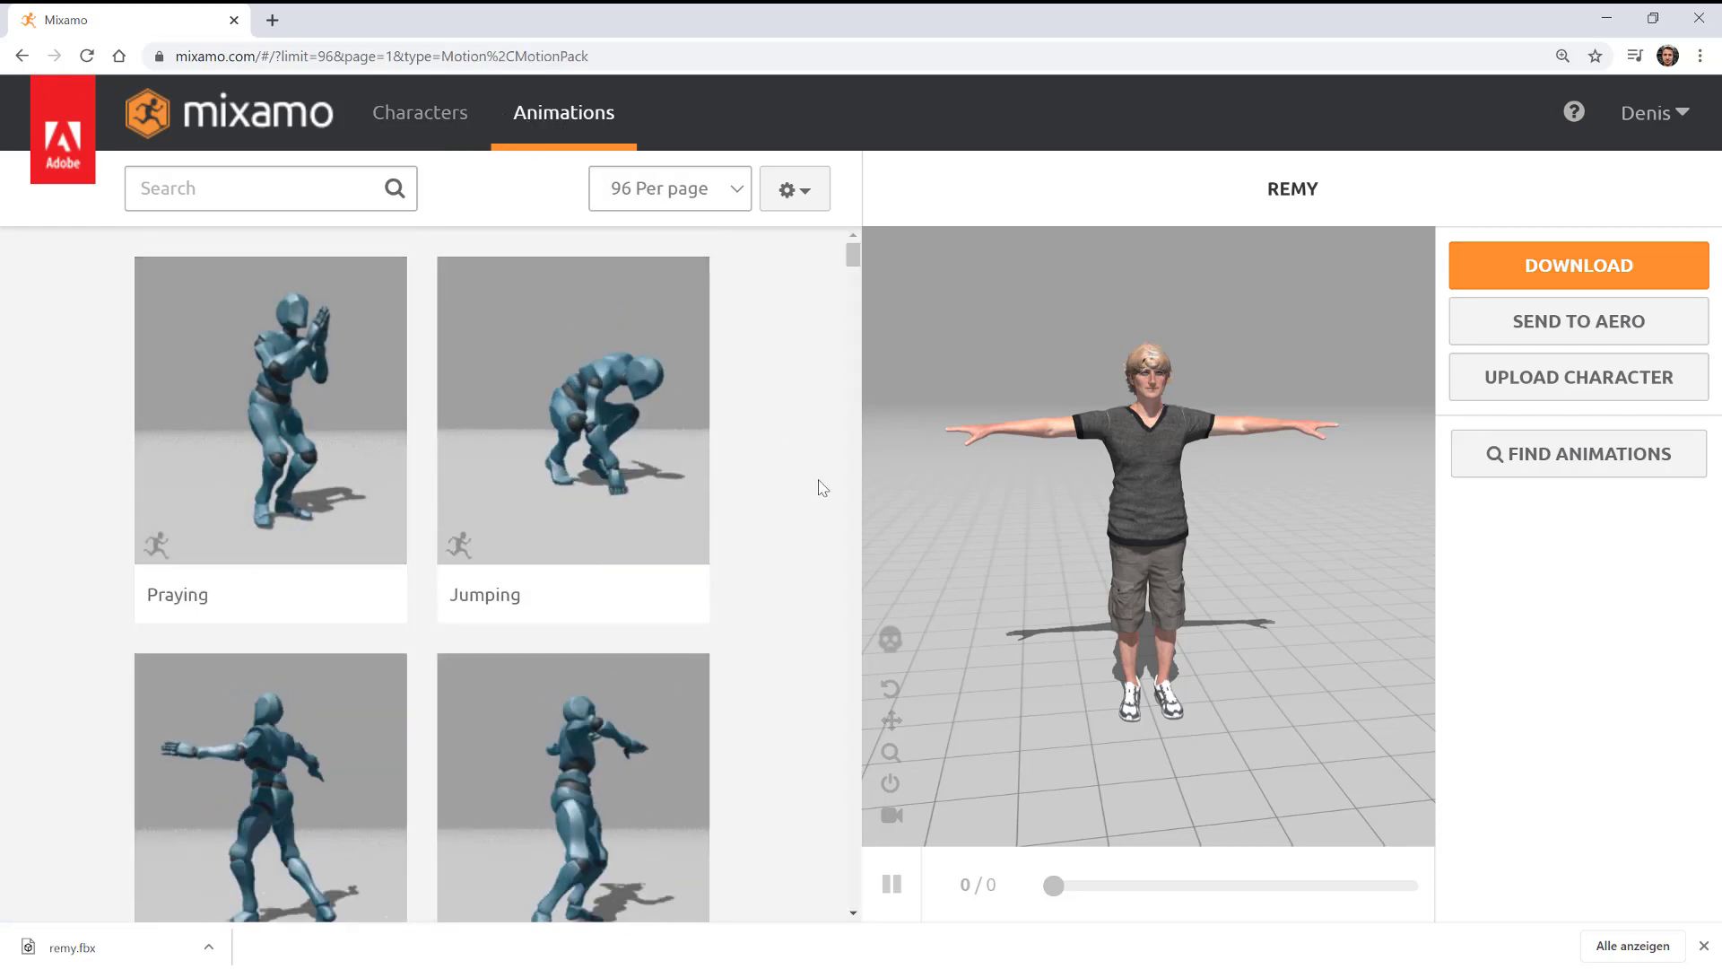
pyautogui.scroll(-2, 769, 567)
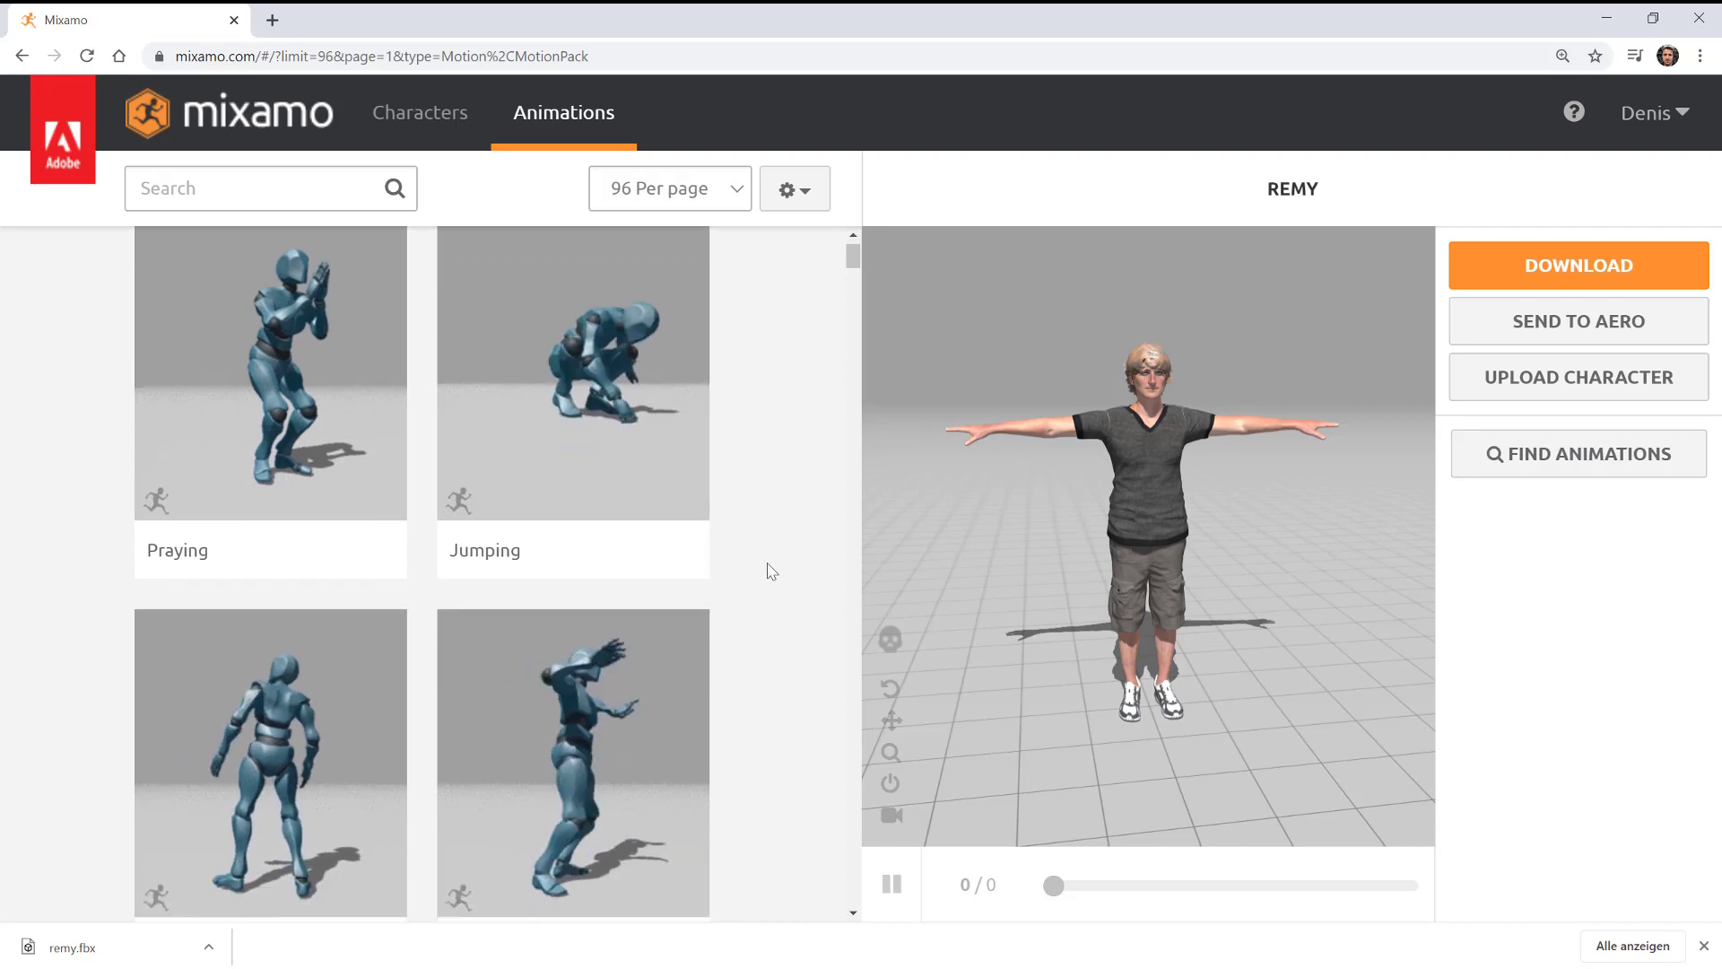
pyautogui.scroll(-3, 772, 571)
pyautogui.scroll(-6, 769, 569)
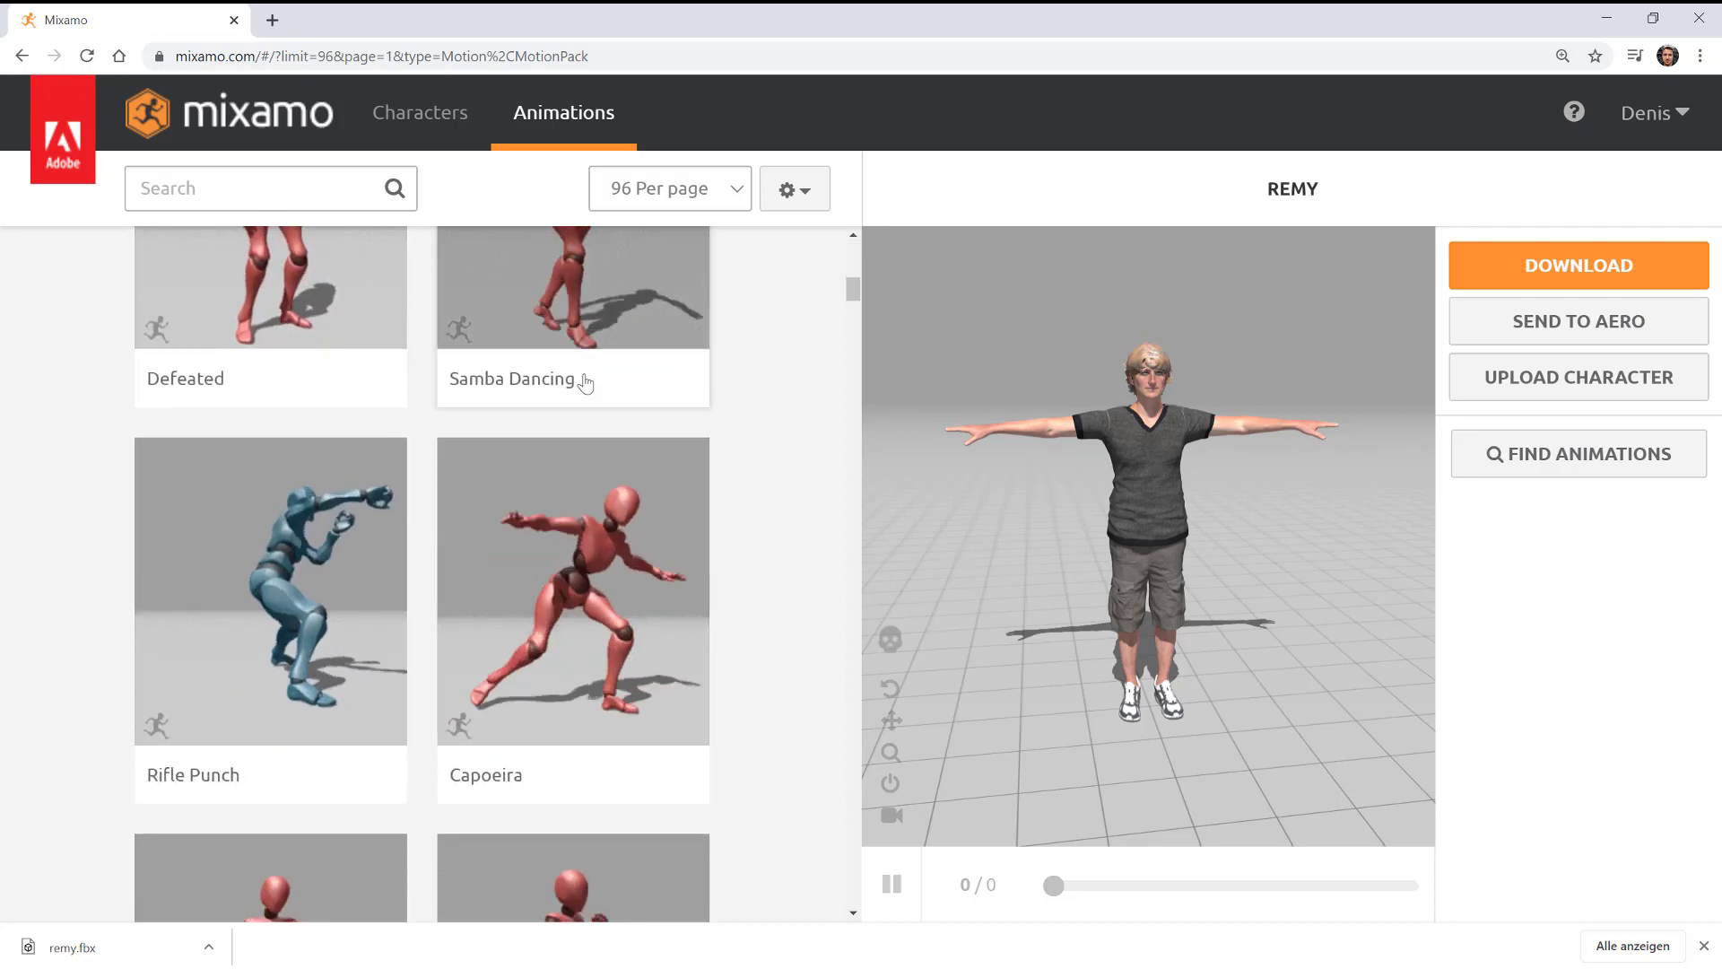
pyautogui.scroll(-1, 741, 560)
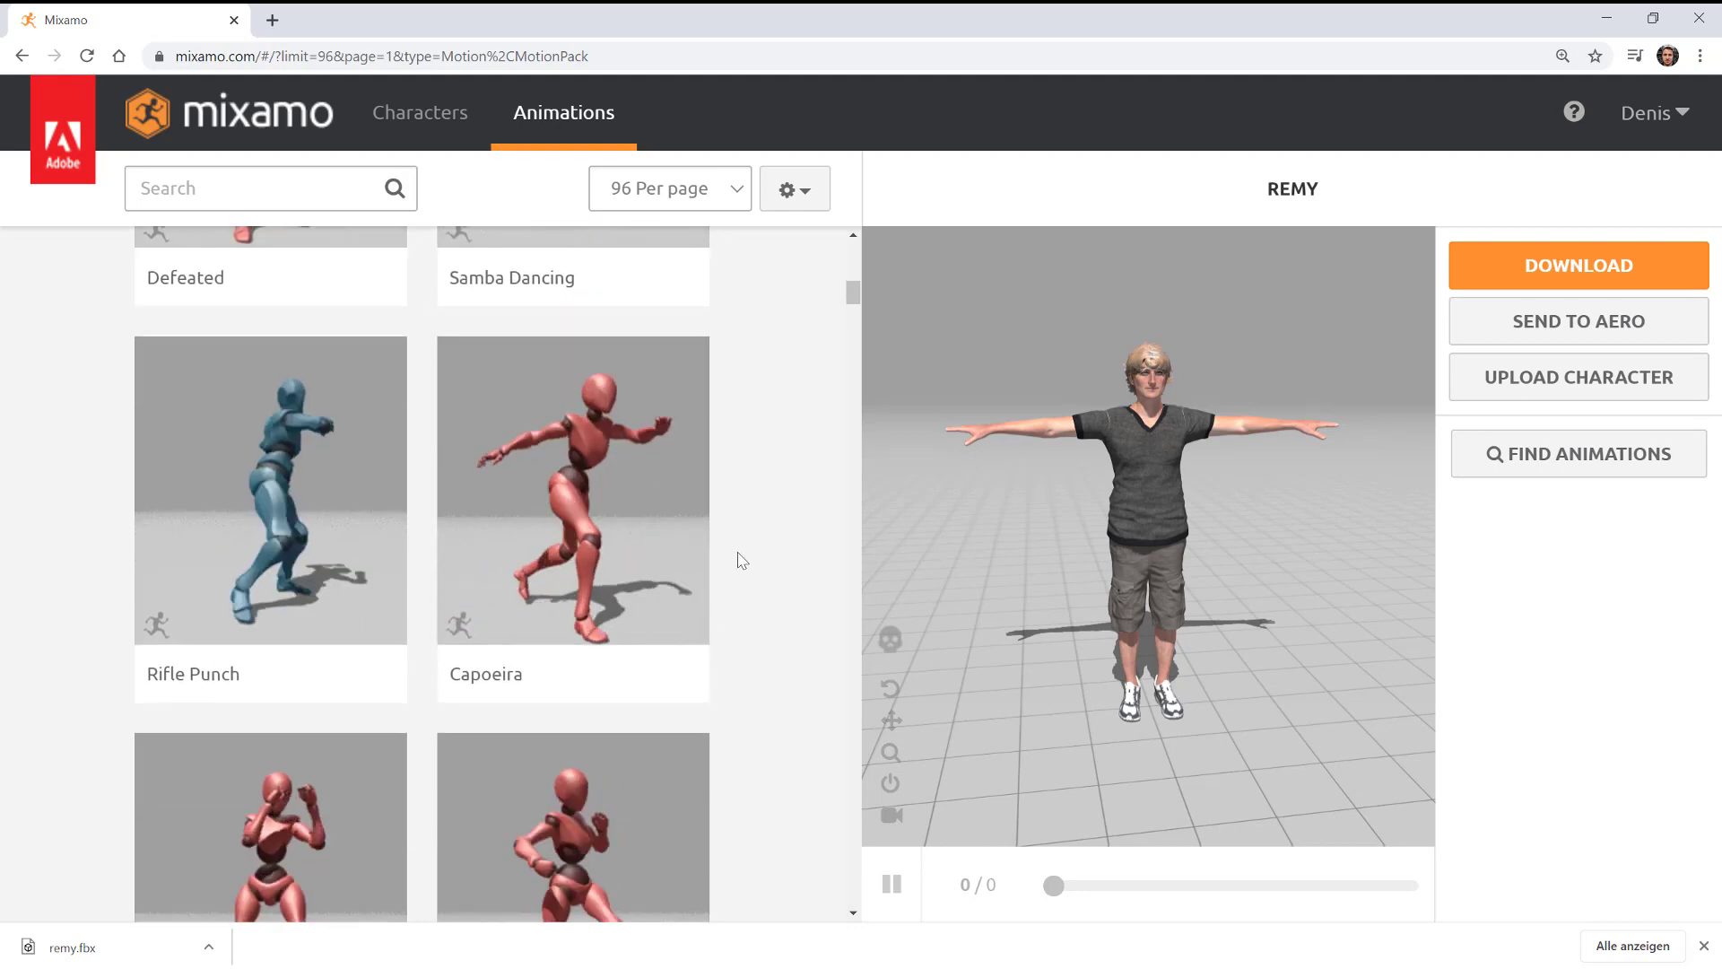
pyautogui.scroll(-1, 742, 559)
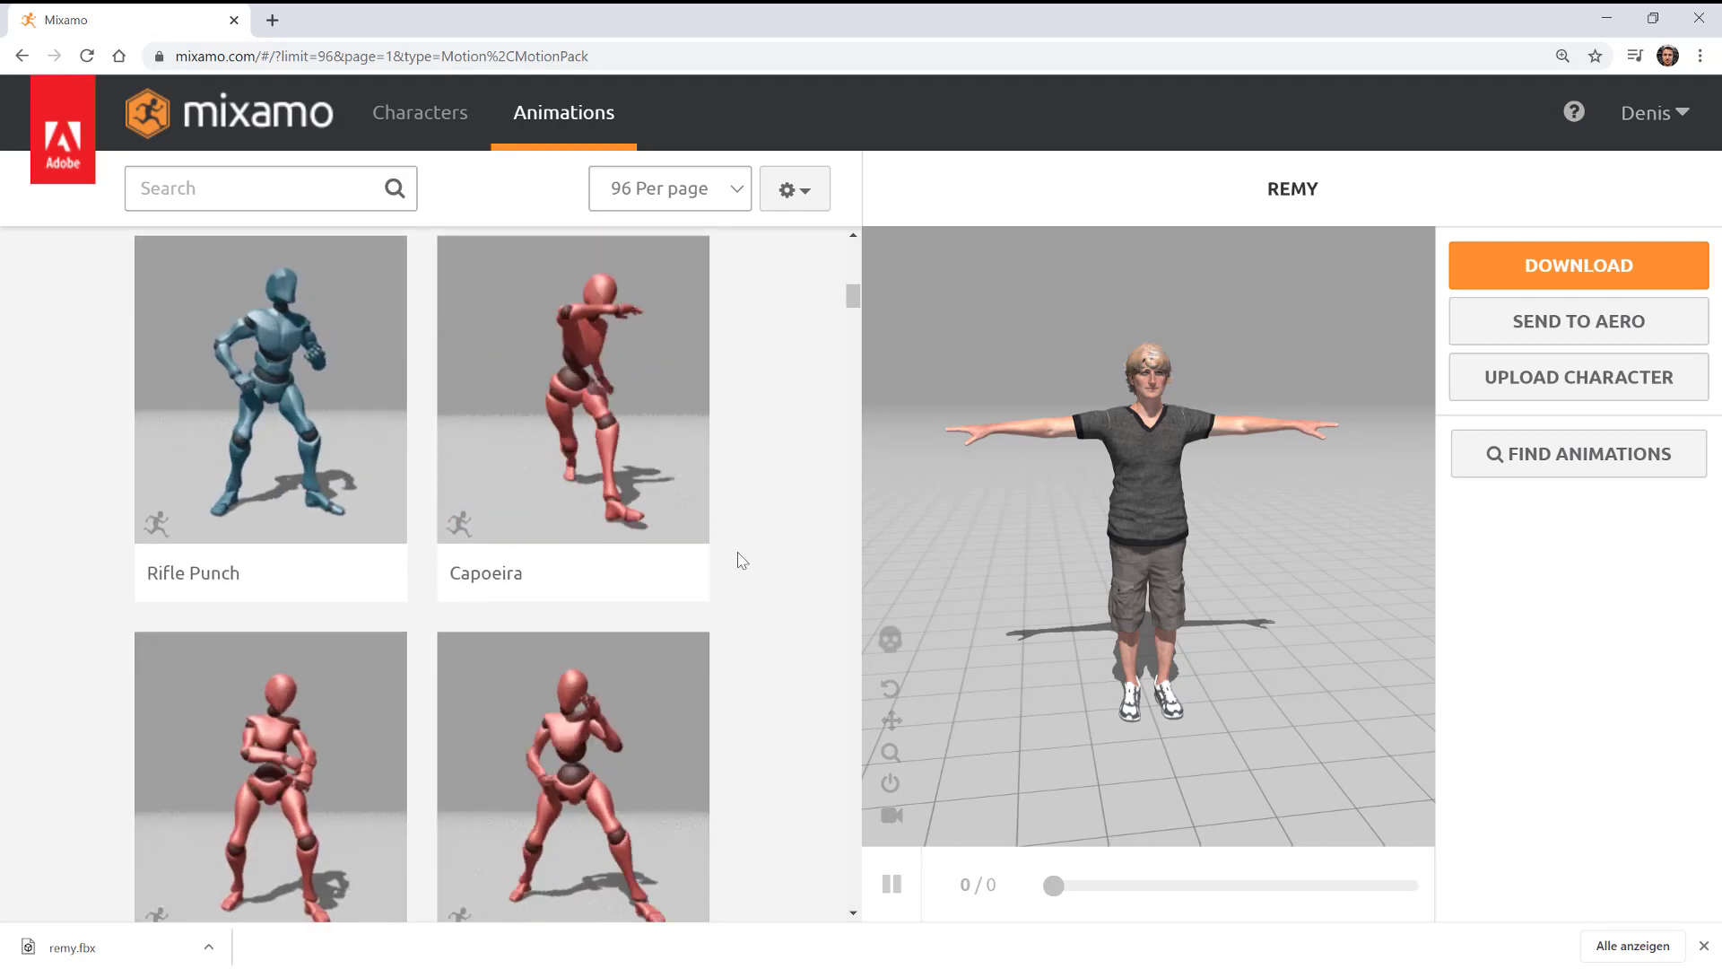
pyautogui.scroll(-1, 742, 559)
pyautogui.scroll(-1, 742, 560)
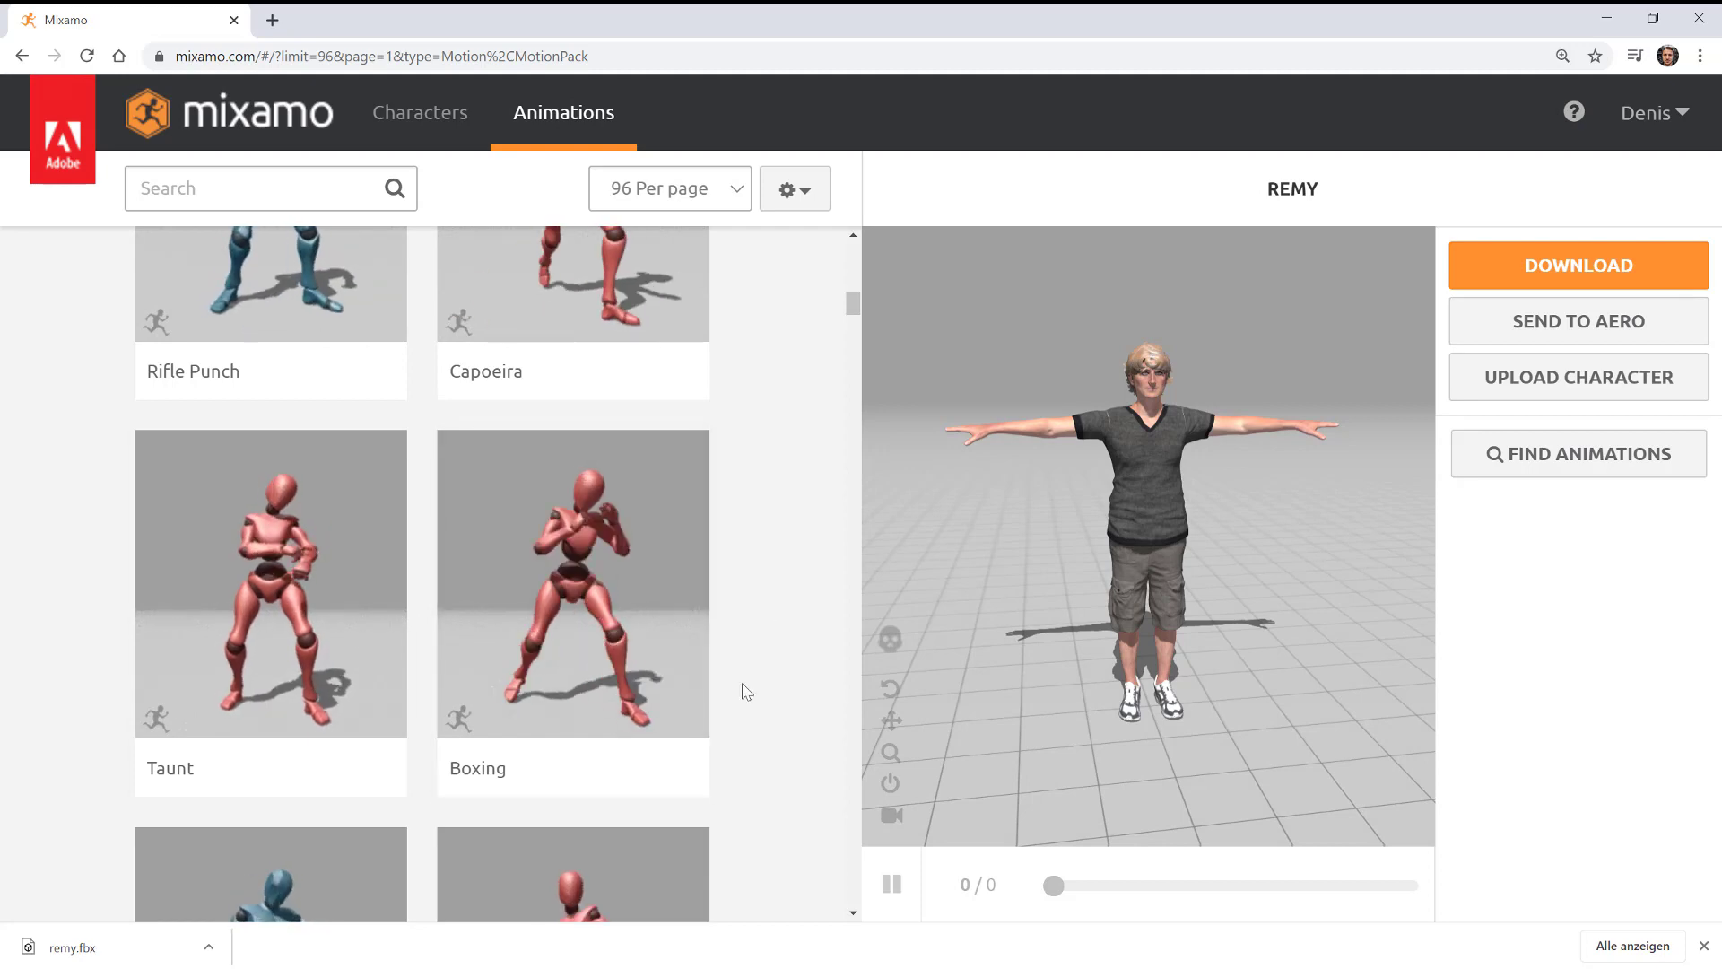
pyautogui.click(551, 594)
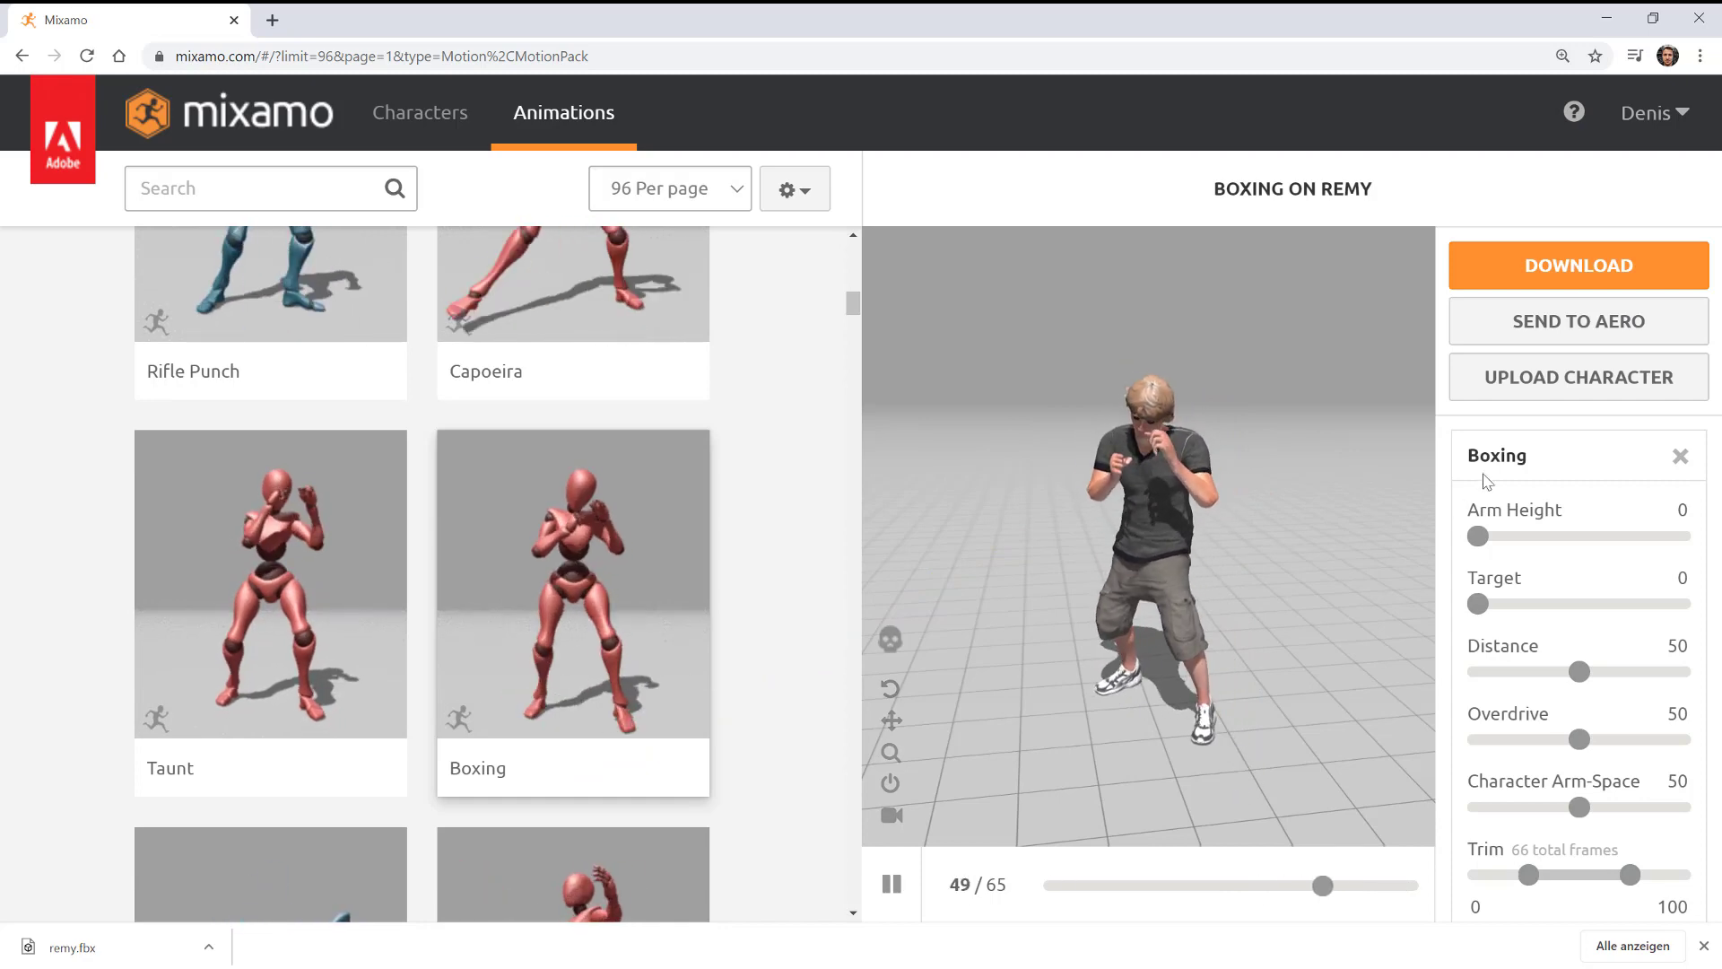
# - Adjust the Boxing animation to Arm Height 83, Target 49 and Distance 29
pyautogui.moveTo(1480, 536); pyautogui.dragTo(1563, 537)
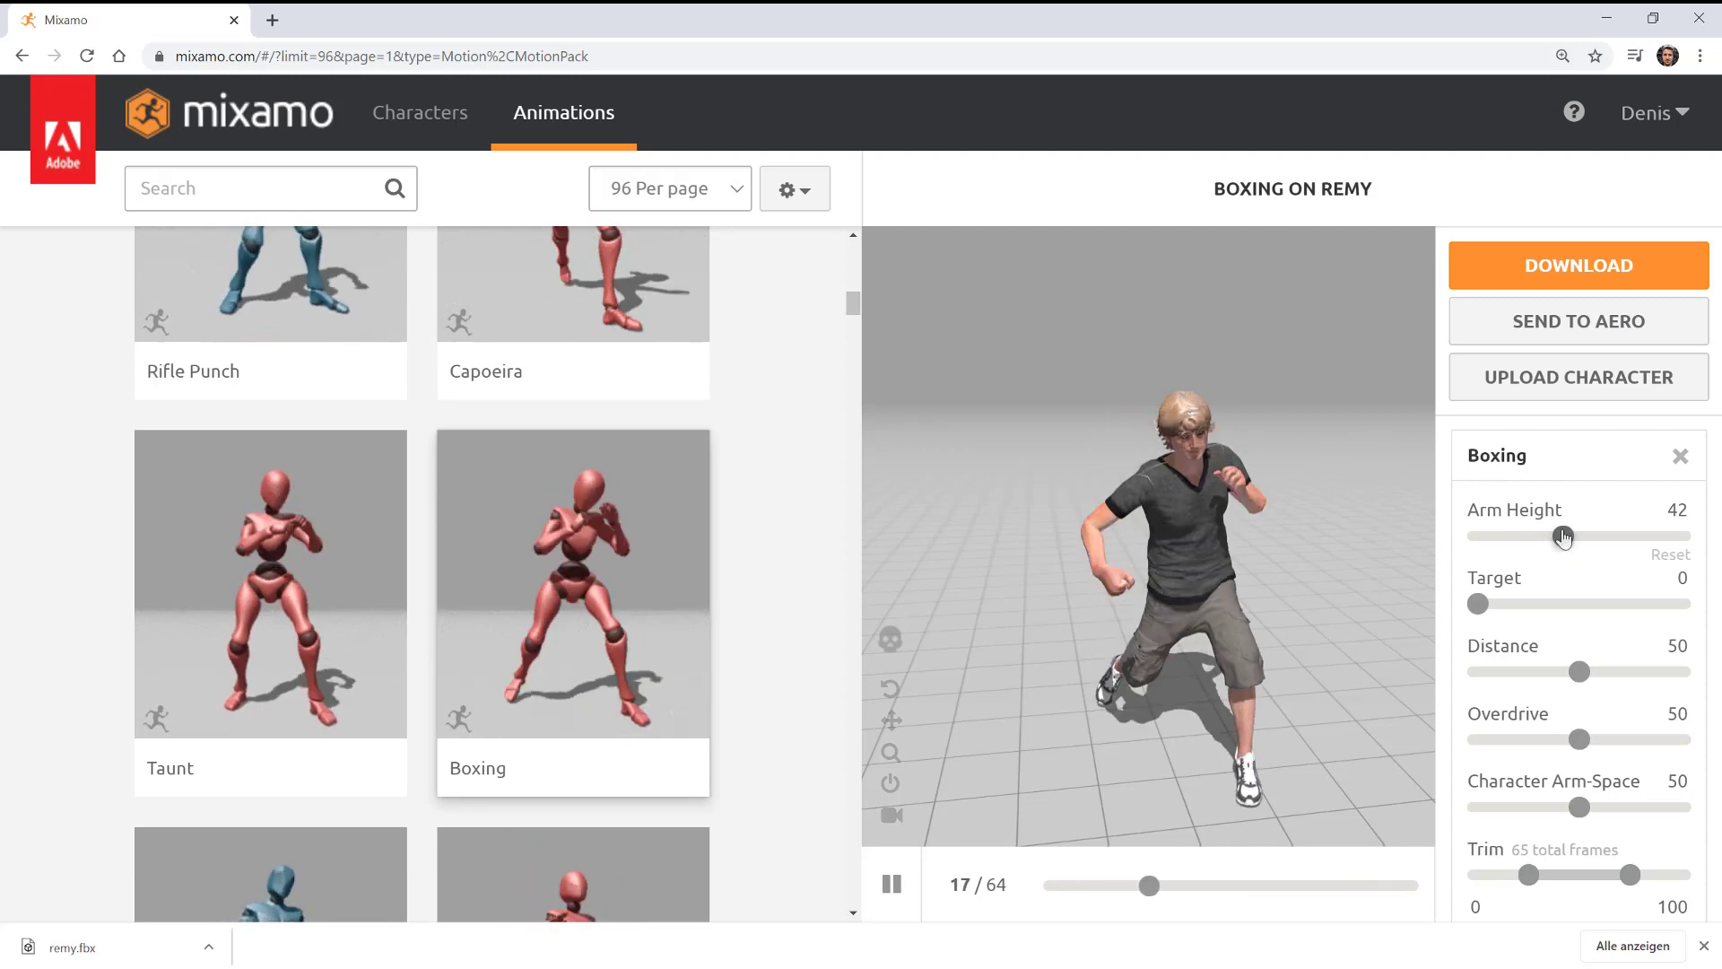
pyautogui.moveTo(1563, 536); pyautogui.dragTo(1645, 536)
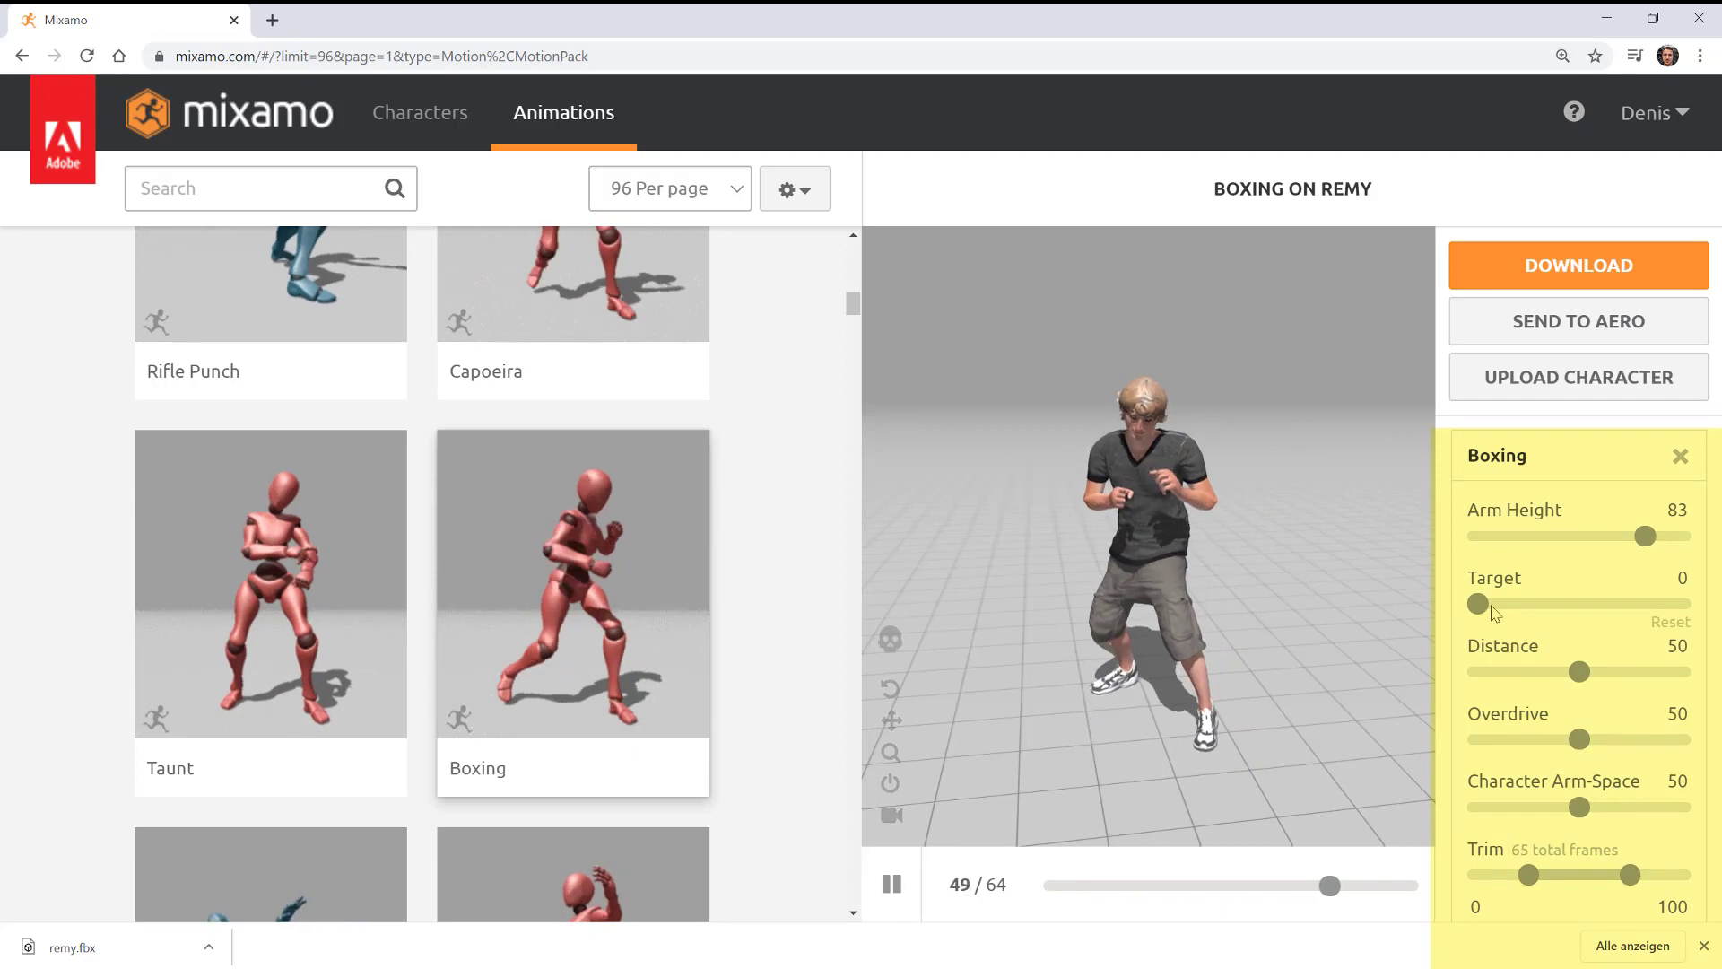
pyautogui.moveTo(1477, 603); pyautogui.dragTo(1576, 604)
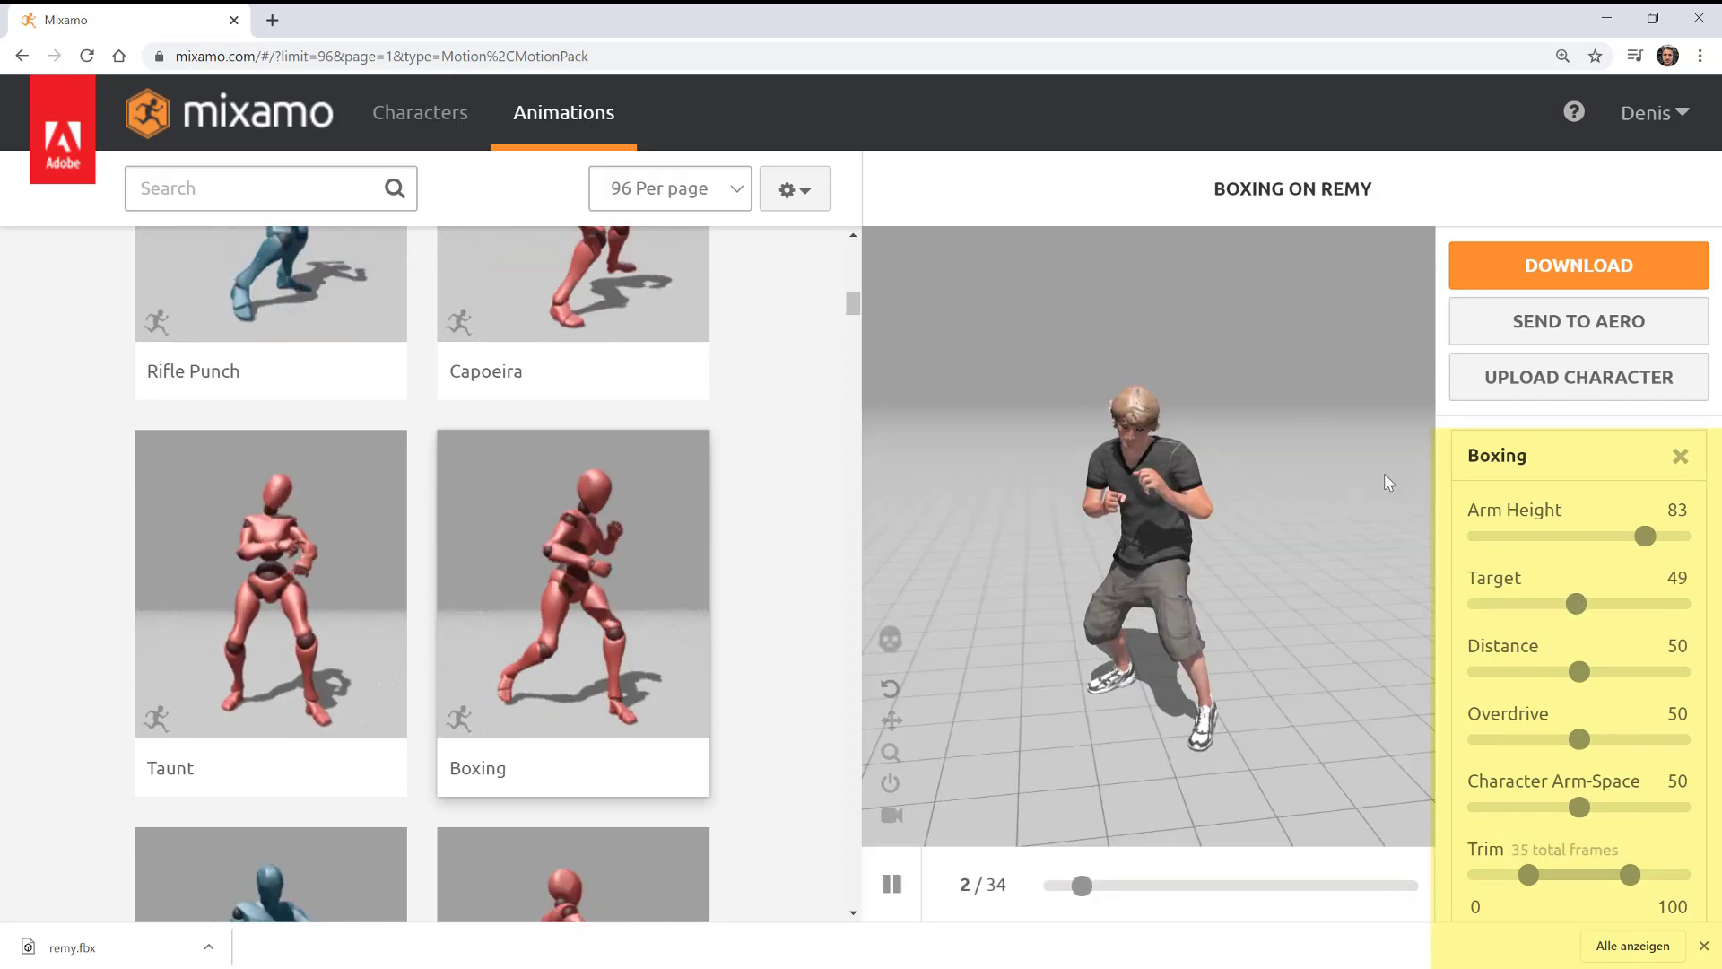
pyautogui.moveTo(1578, 671); pyautogui.dragTo(1537, 670)
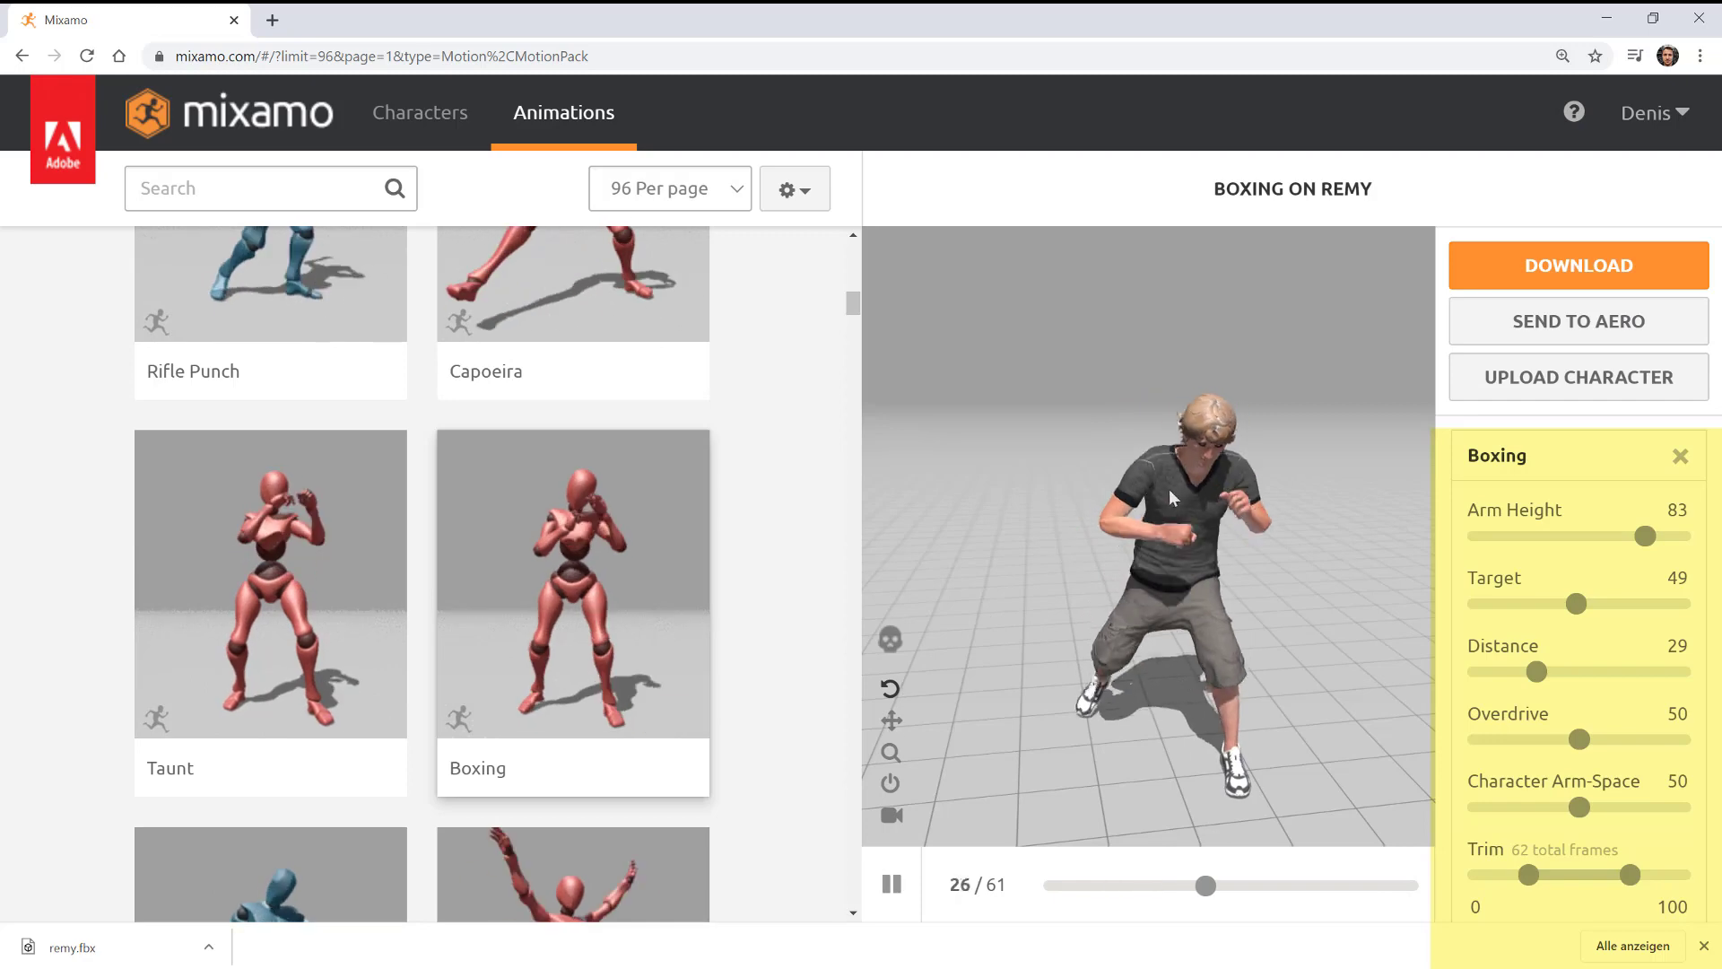
# - Examine the boxing Remy preview from different angles, briefly showing only the character's skeleton
pyautogui.moveTo(1170, 488); pyautogui.dragTo(1461, 584)
pyautogui.moveTo(1121, 576); pyautogui.dragTo(943, 599)
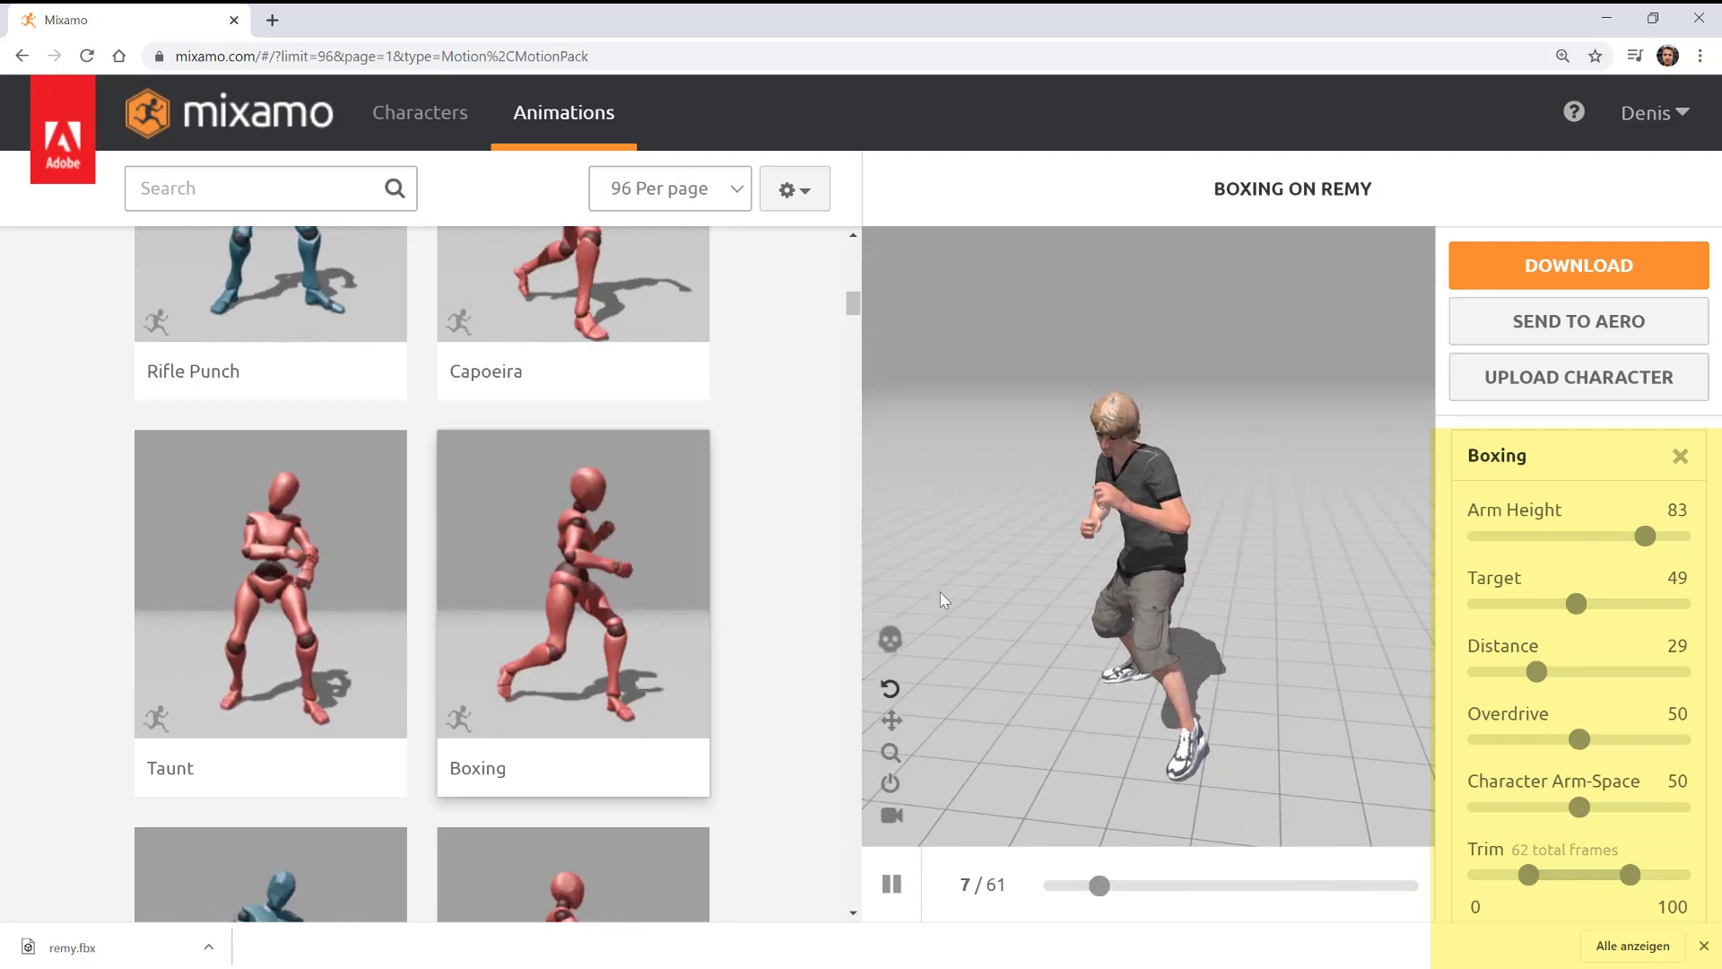
pyautogui.click(890, 642)
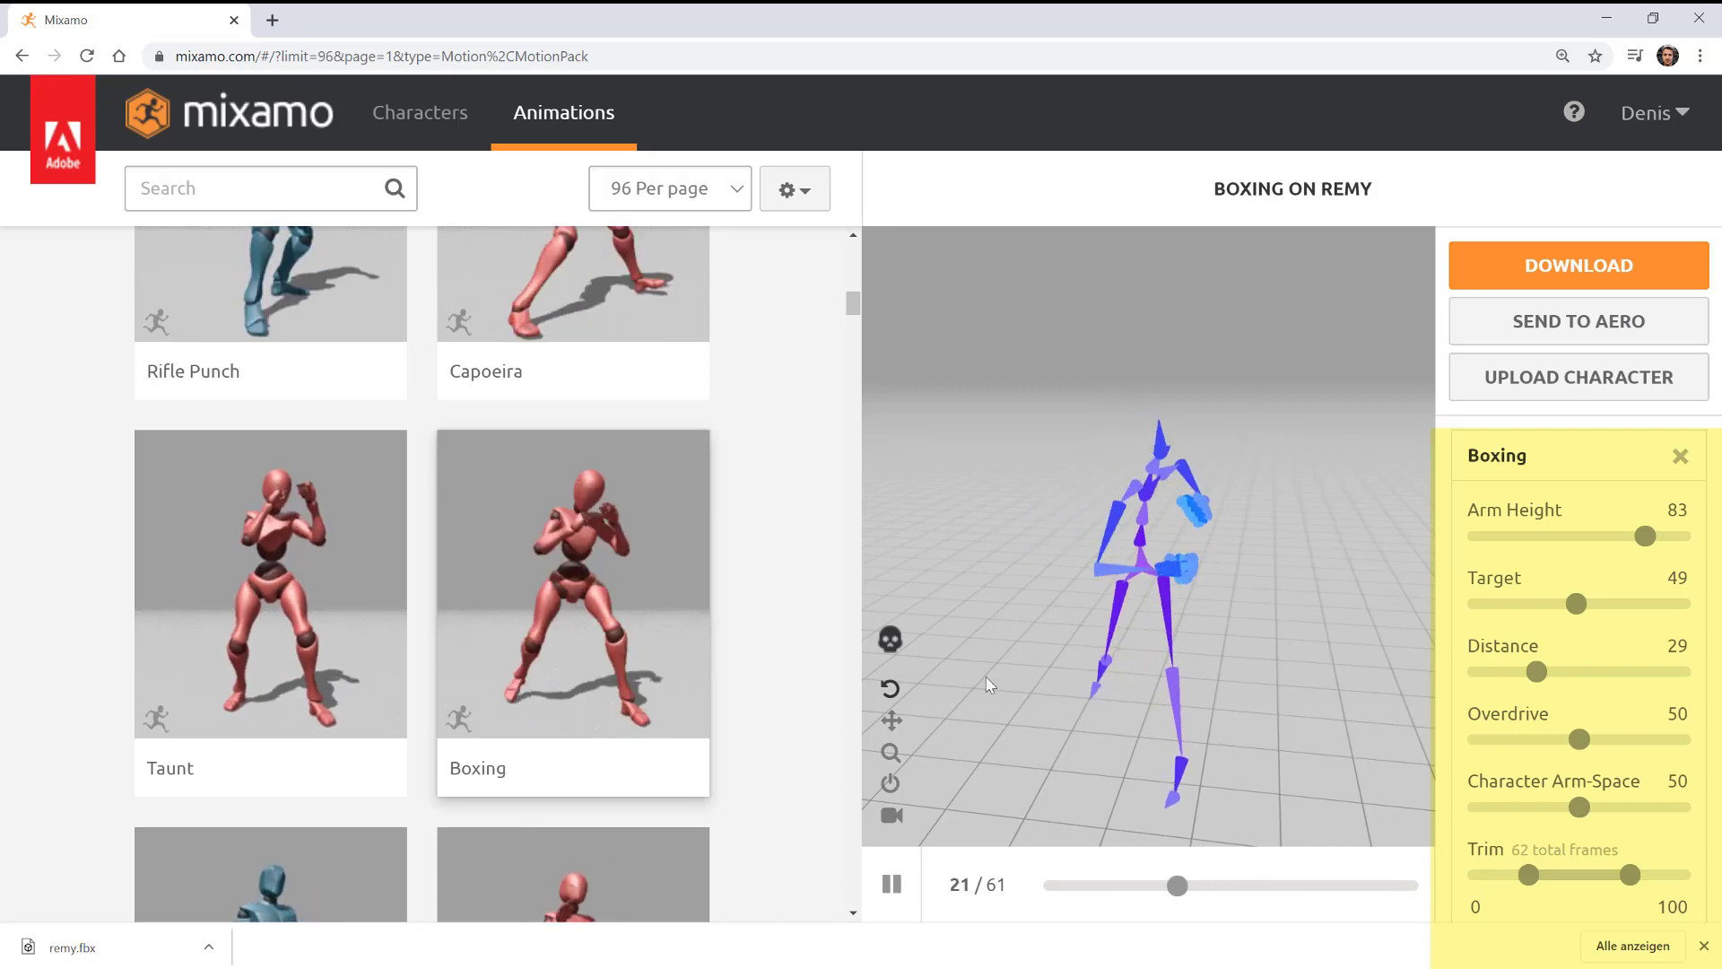
pyautogui.click(889, 639)
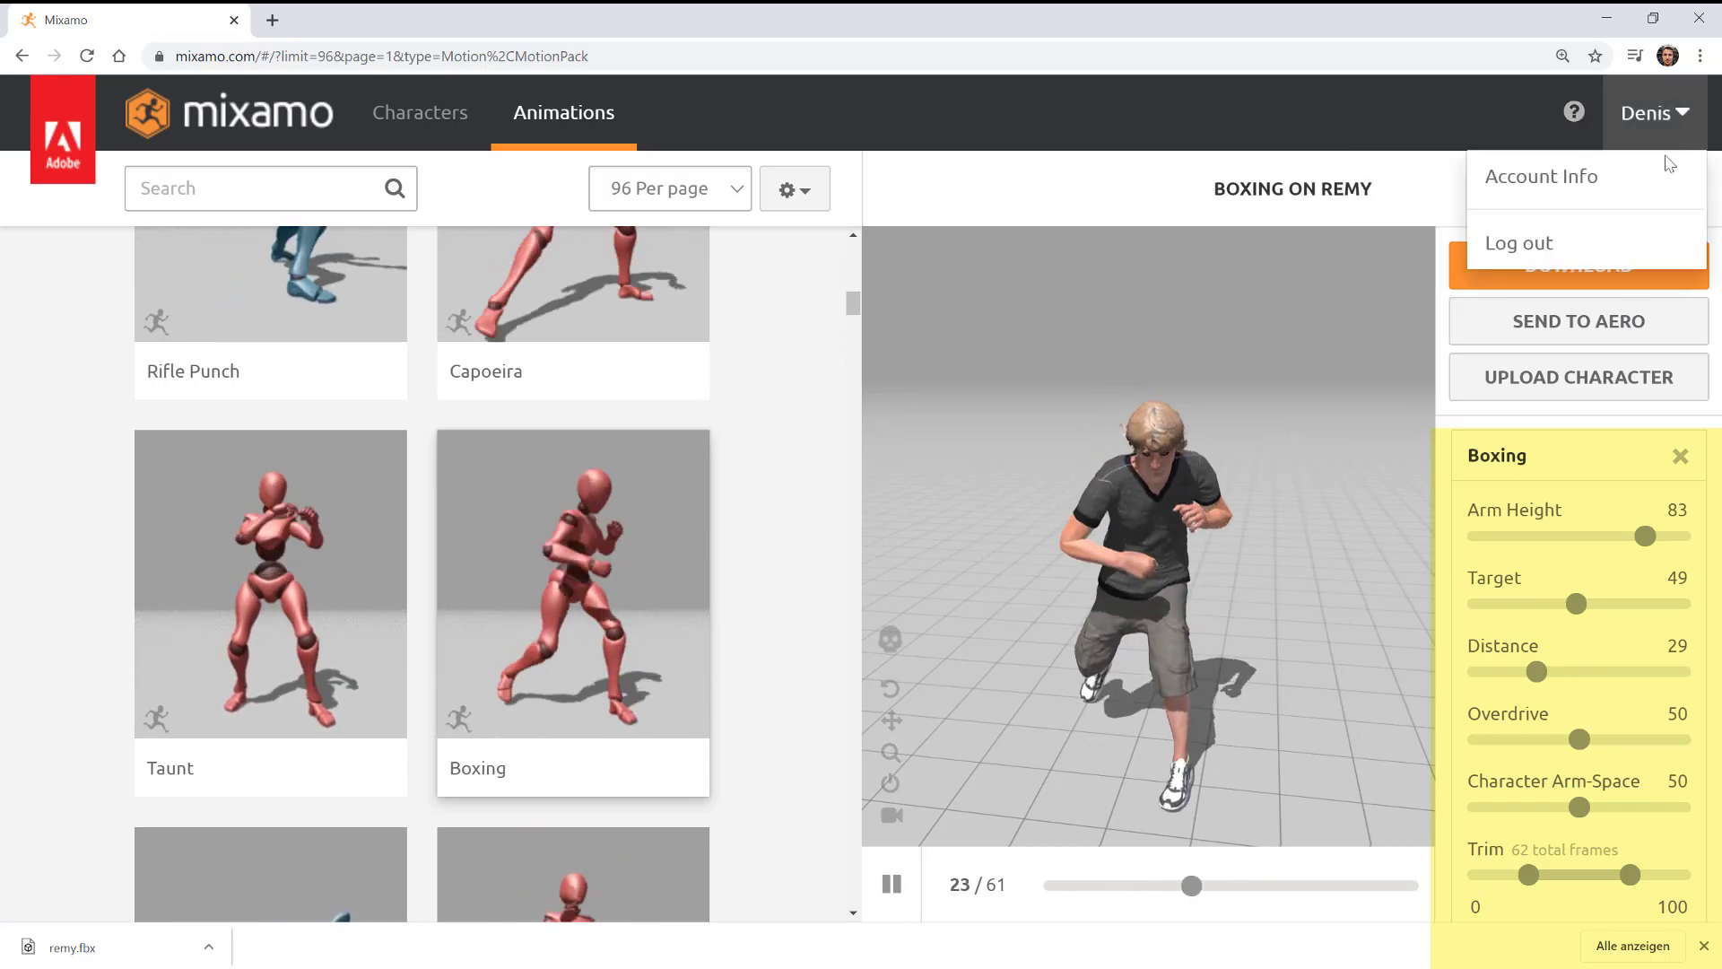
# - Configure the Boxing download as FBX for Unity, Without Skin, 60 frames per second and no keyframe reduction
pyautogui.click(1495, 281)
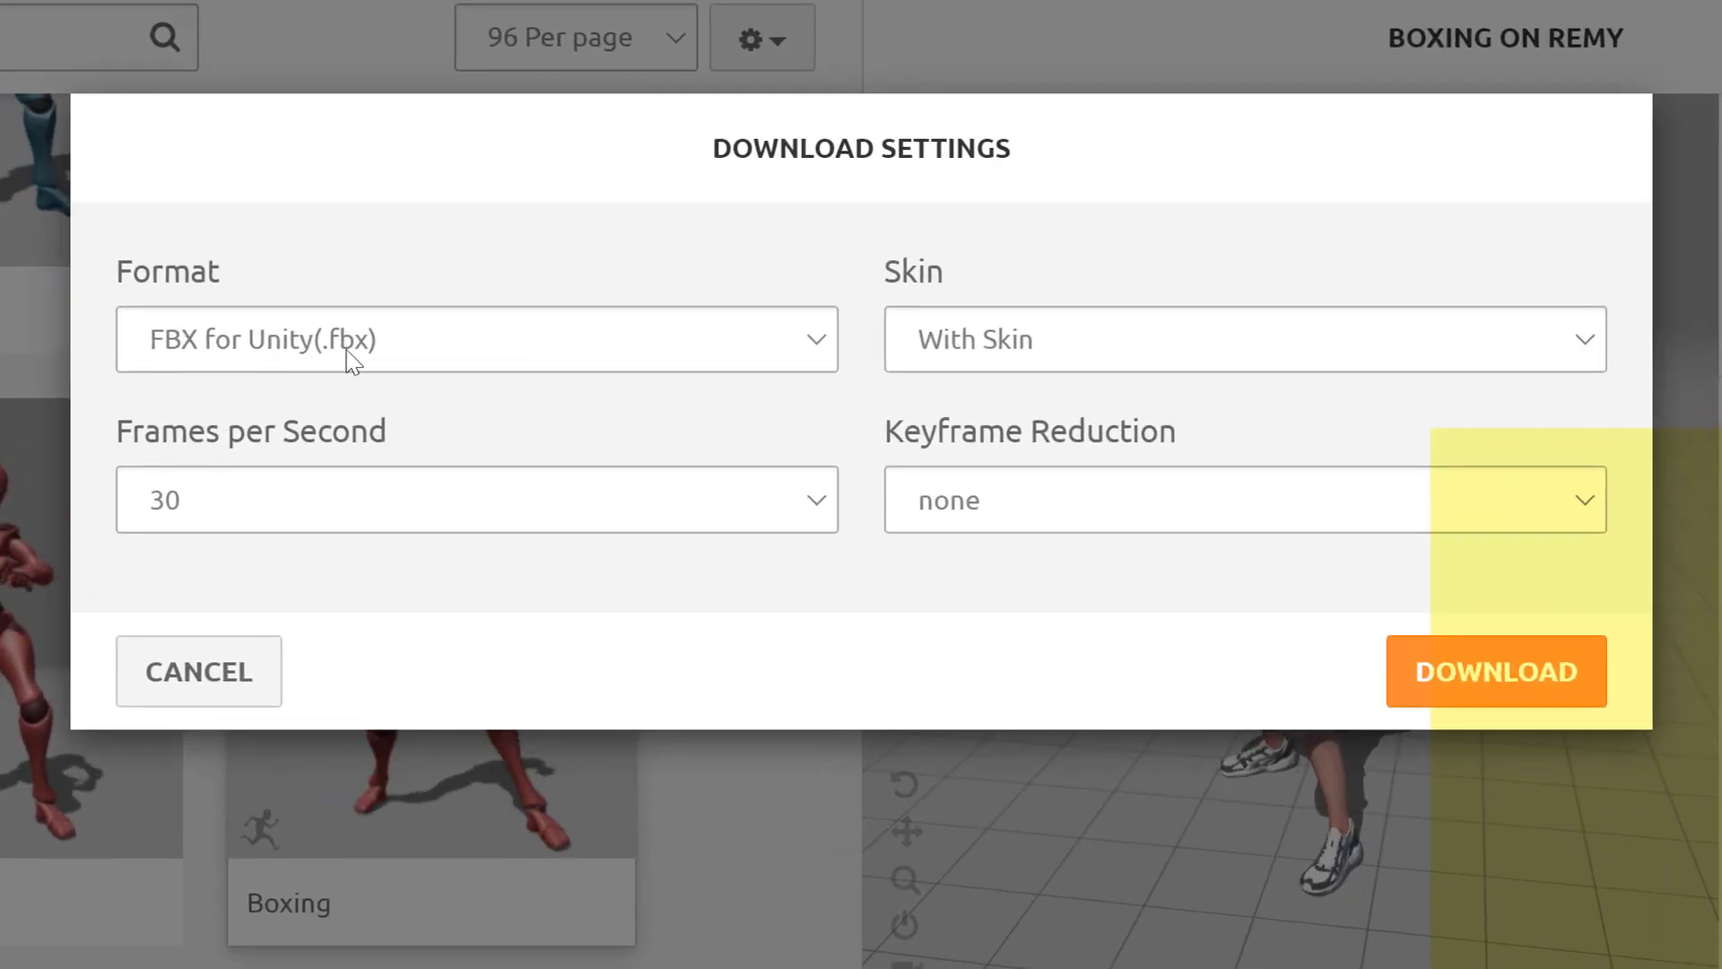
pyautogui.click(1109, 333)
pyautogui.click(1012, 420)
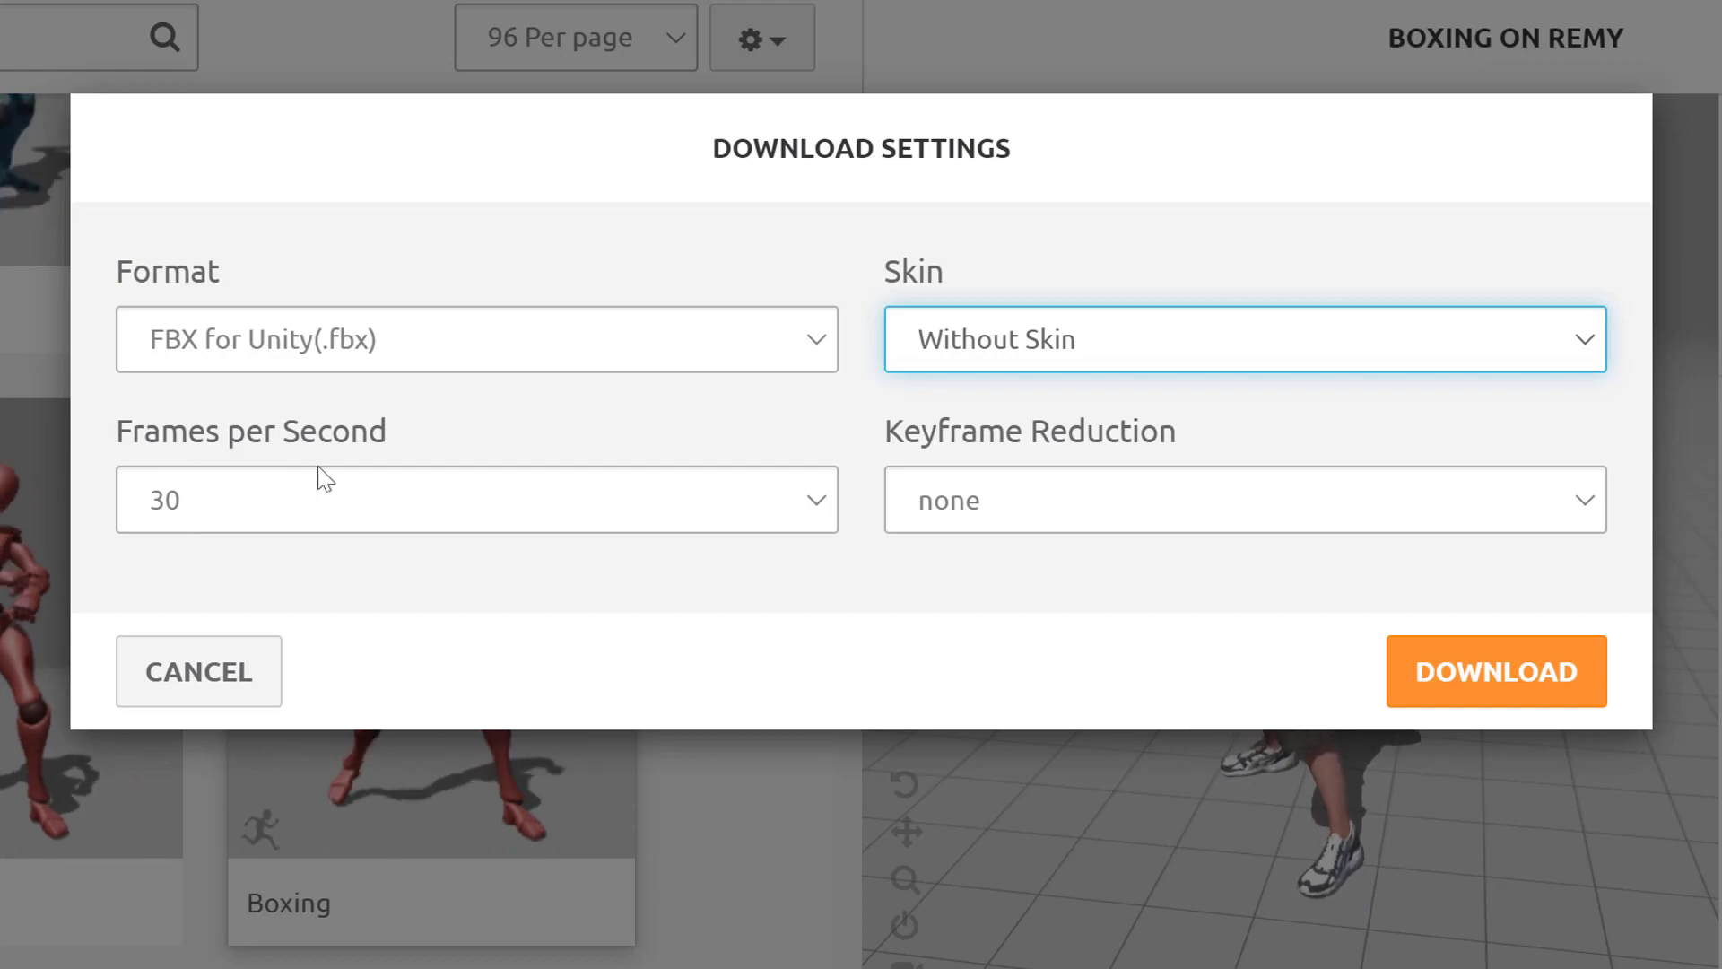
pyautogui.click(430, 499)
pyautogui.click(327, 582)
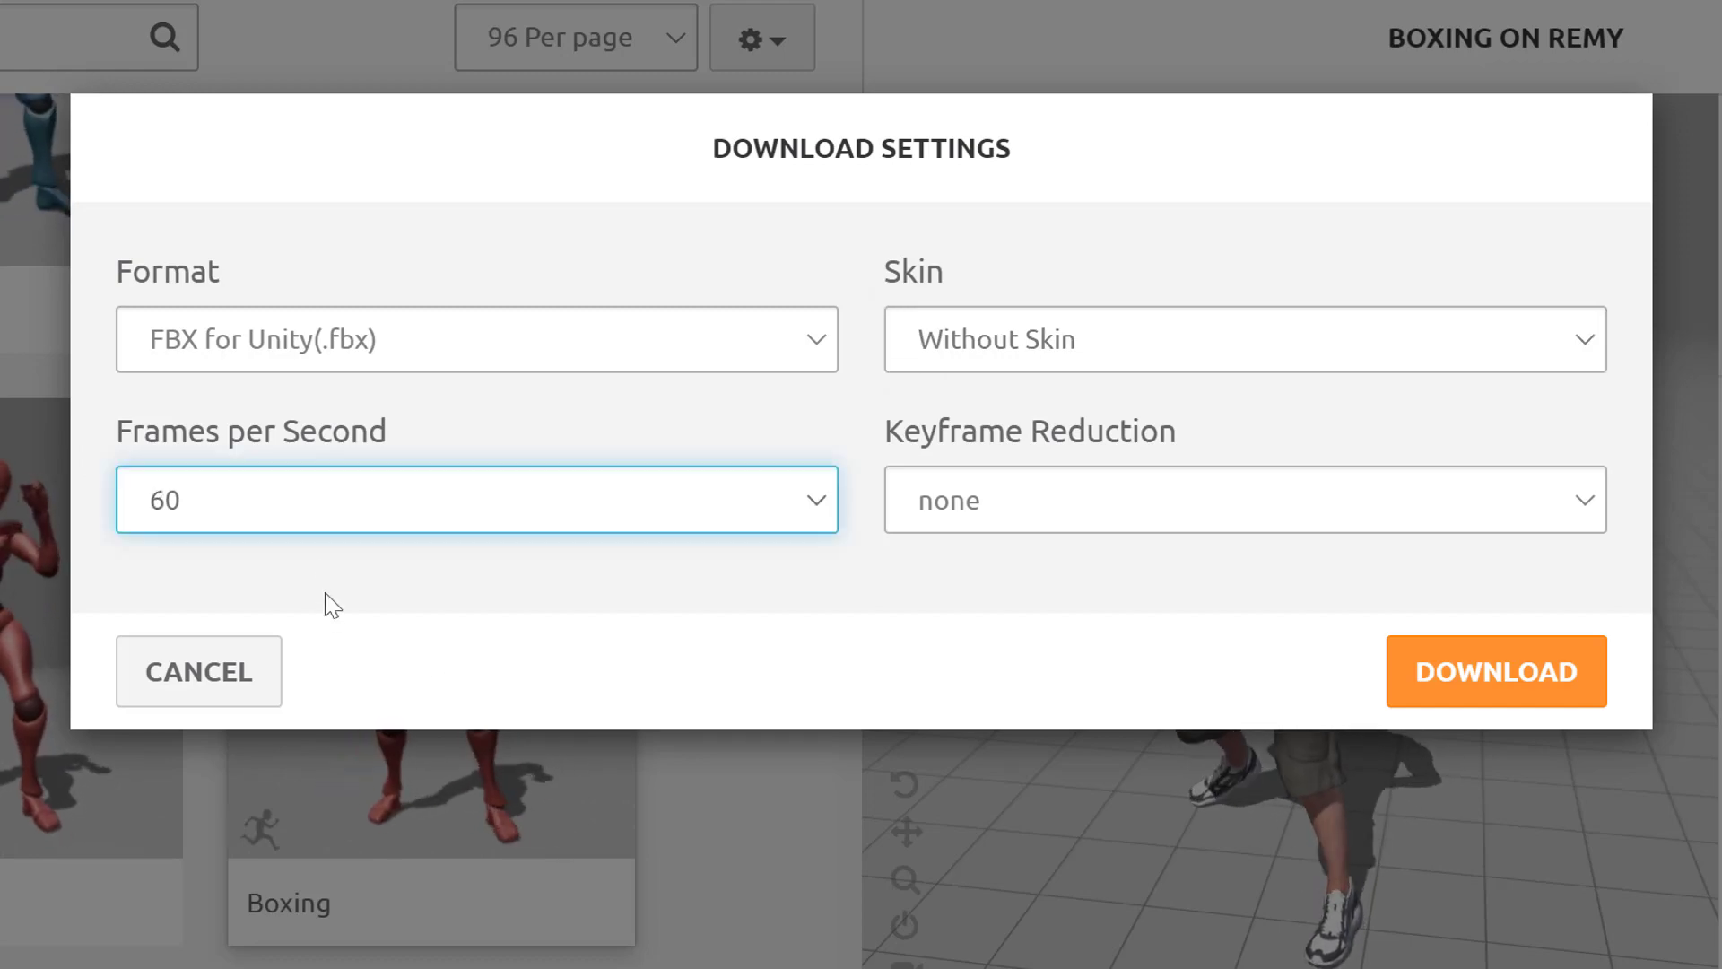
pyautogui.click(321, 513)
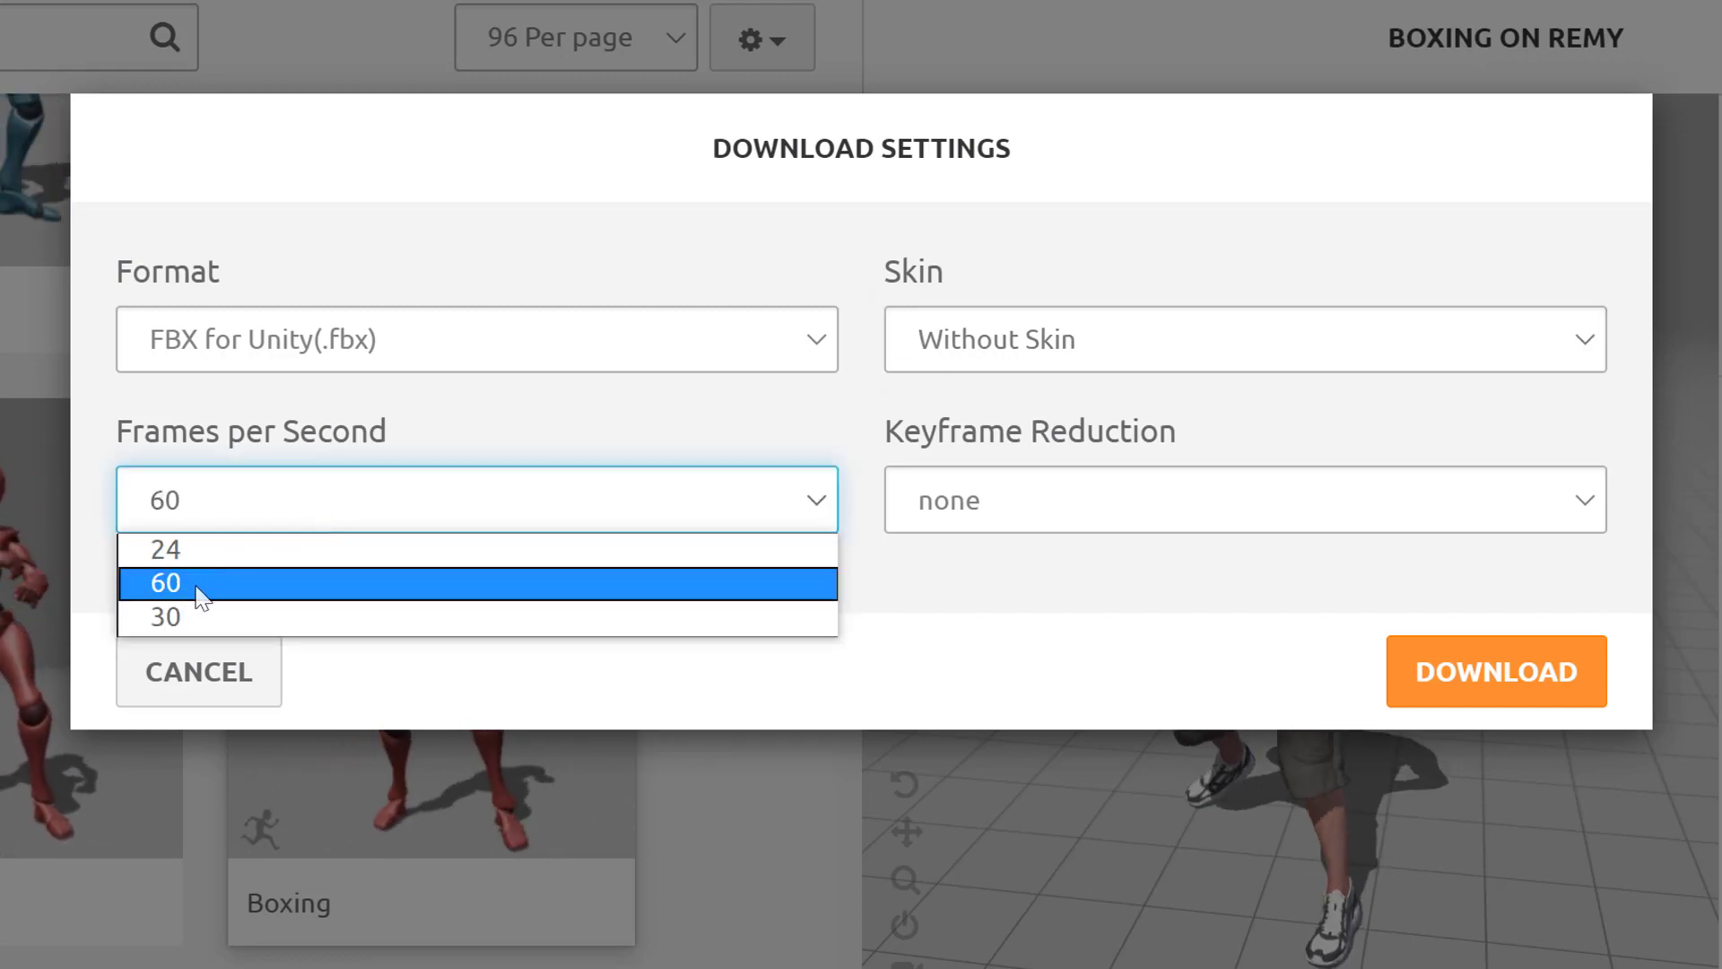
pyautogui.click(274, 586)
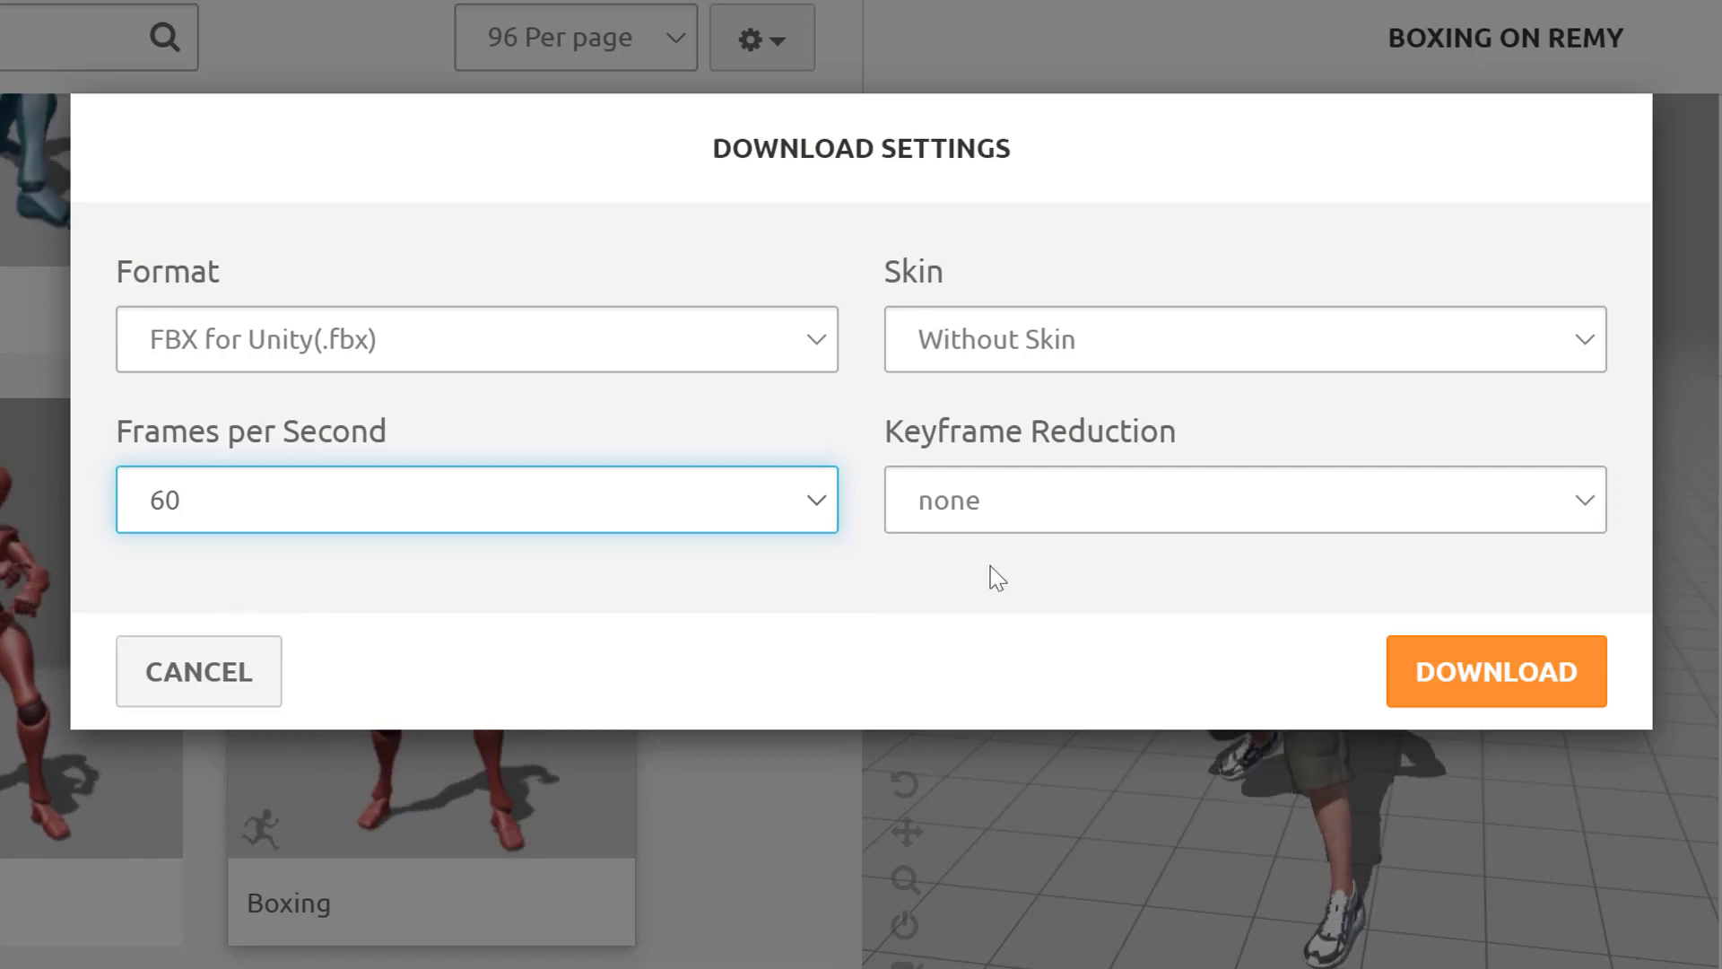
pyautogui.click(1025, 496)
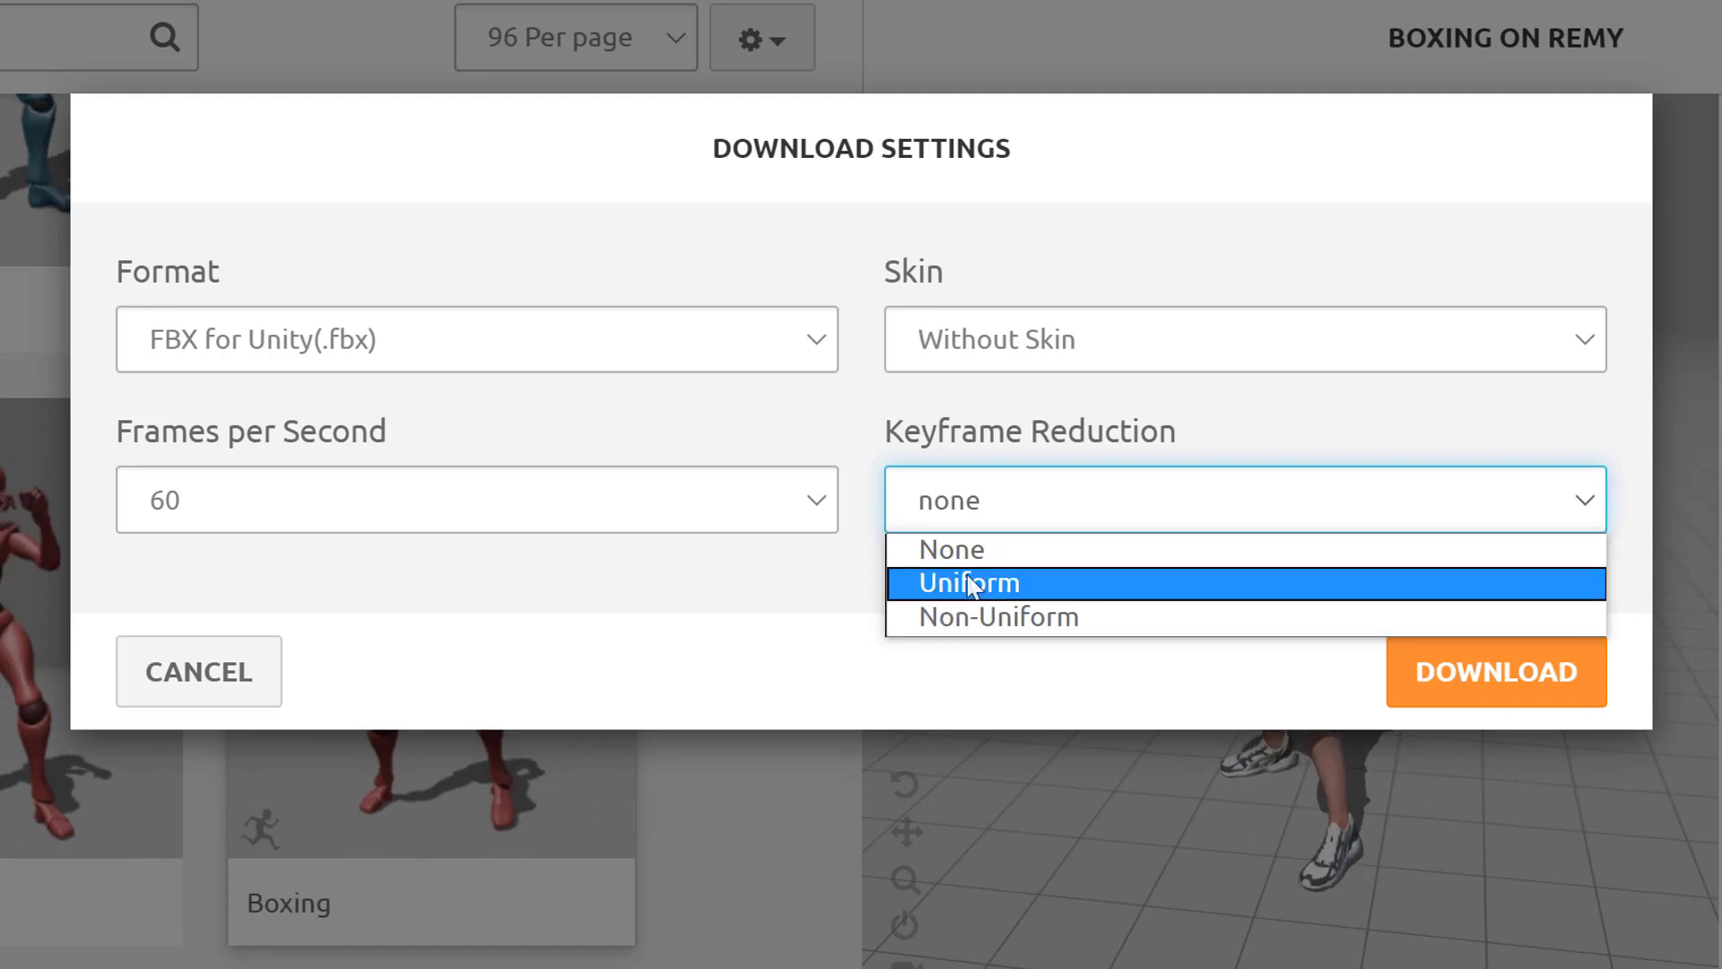
pyautogui.click(960, 558)
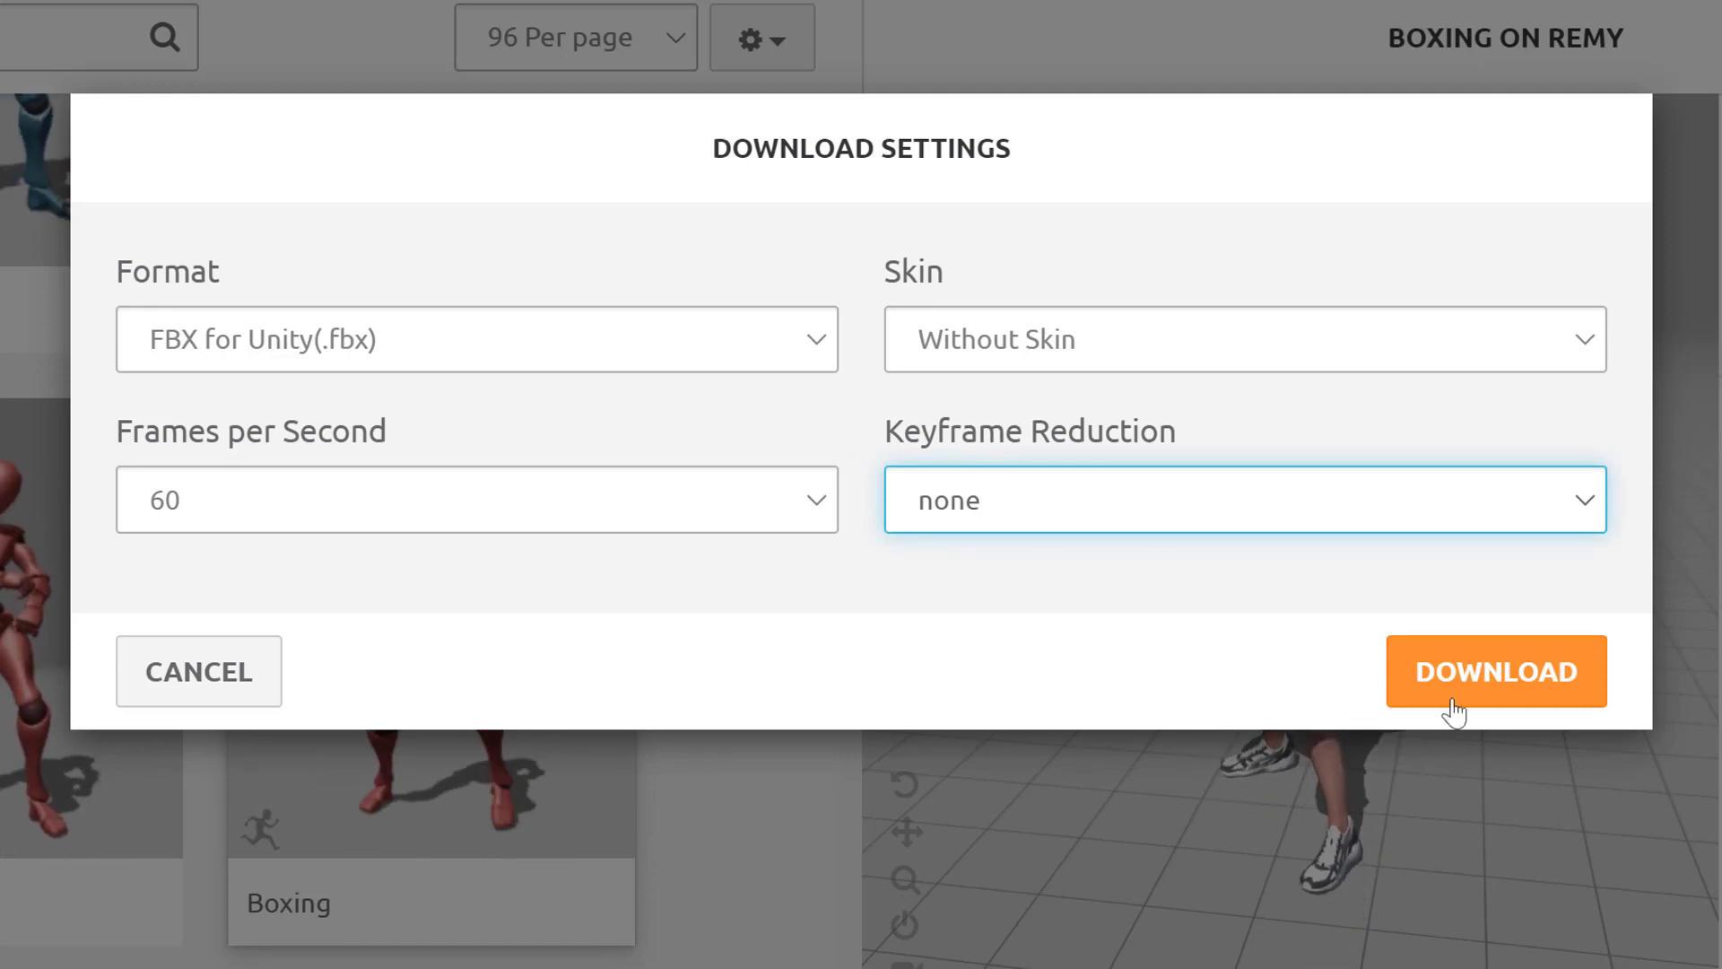
pyautogui.click(1484, 703)
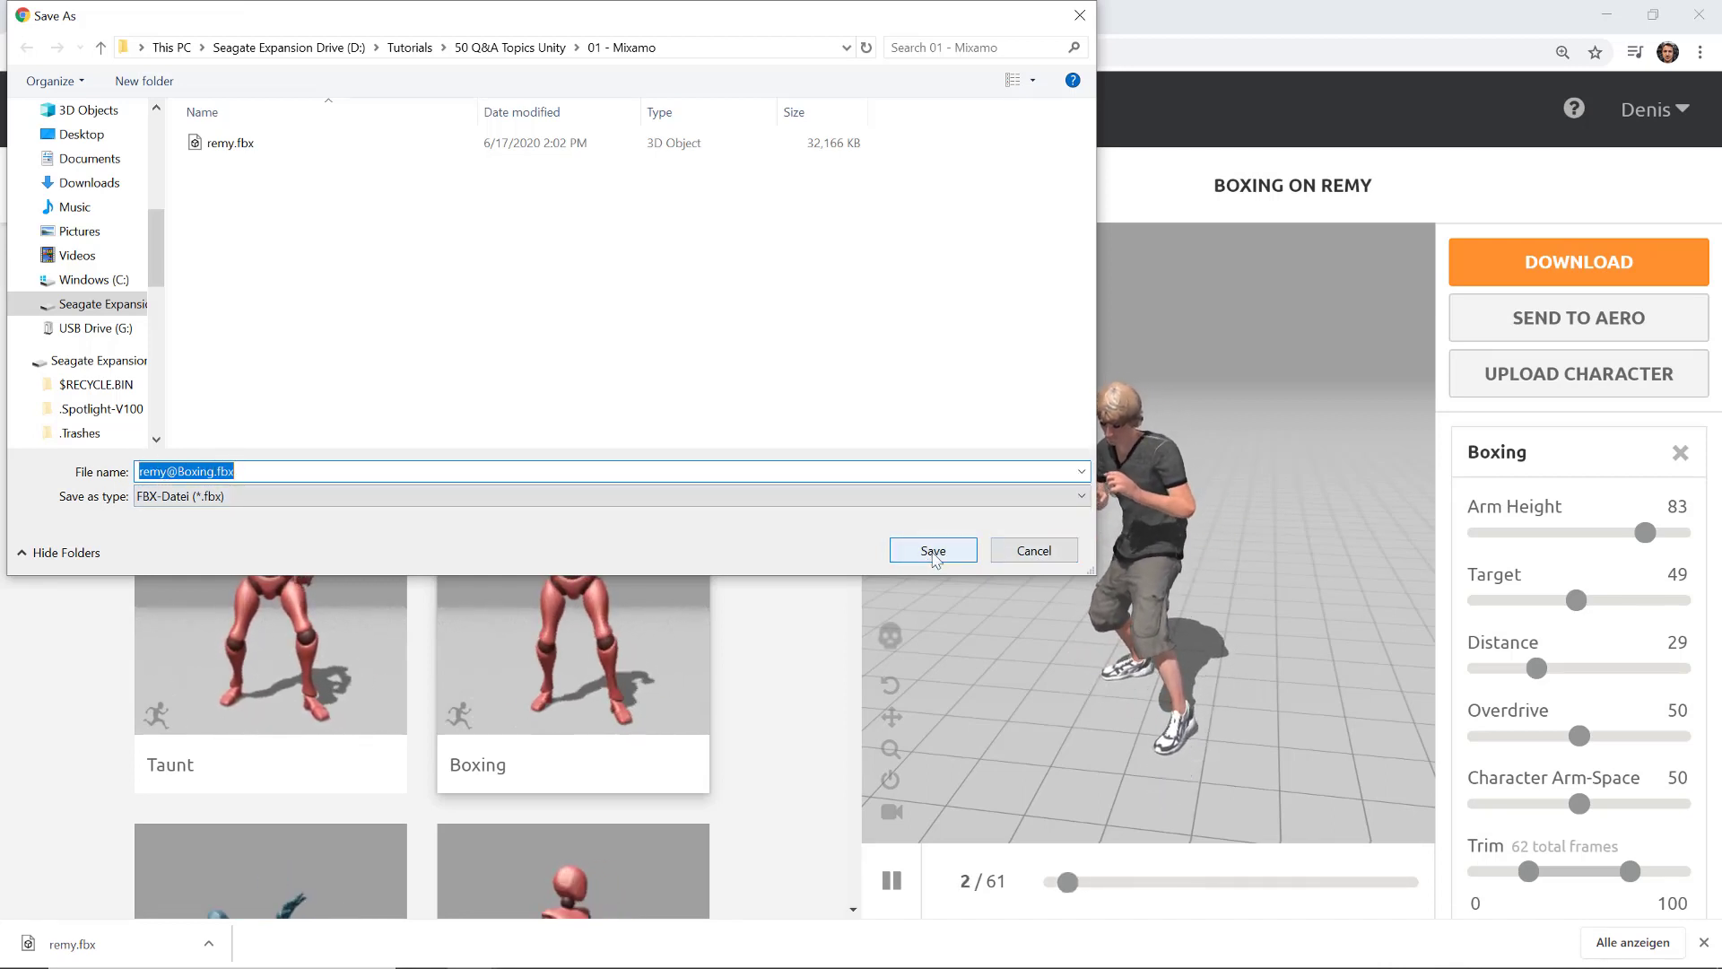
pyautogui.click(973, 551)
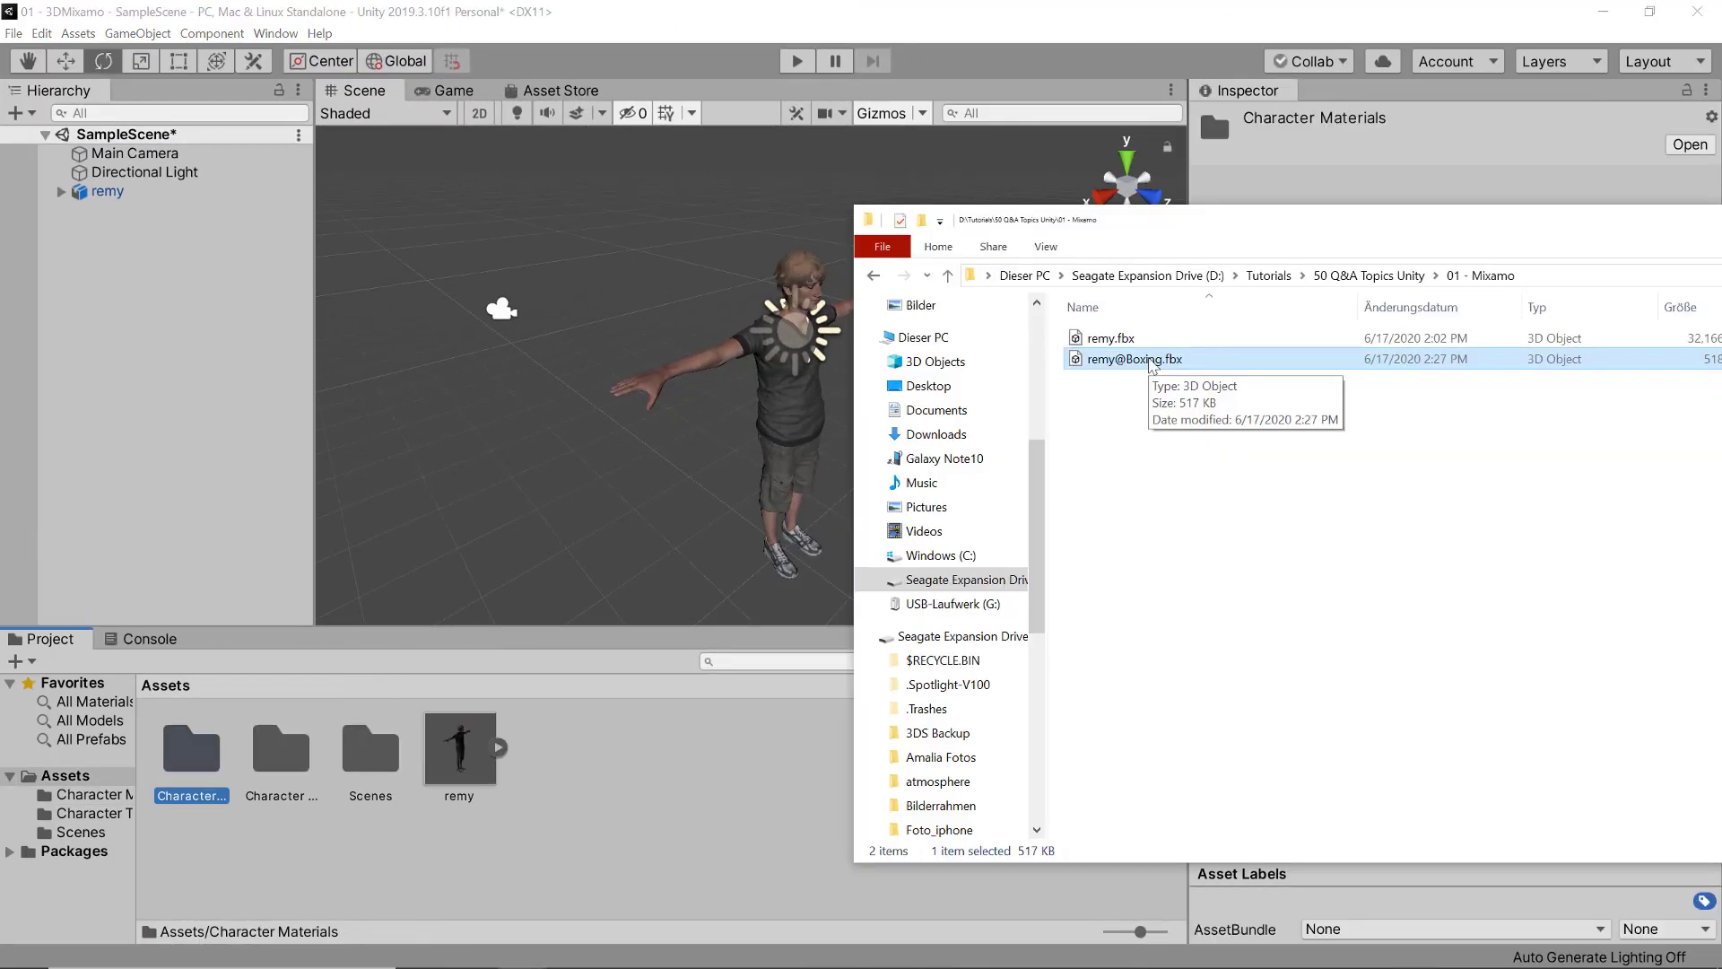
pyautogui.moveTo(1121, 358); pyautogui.dragTo(755, 728)
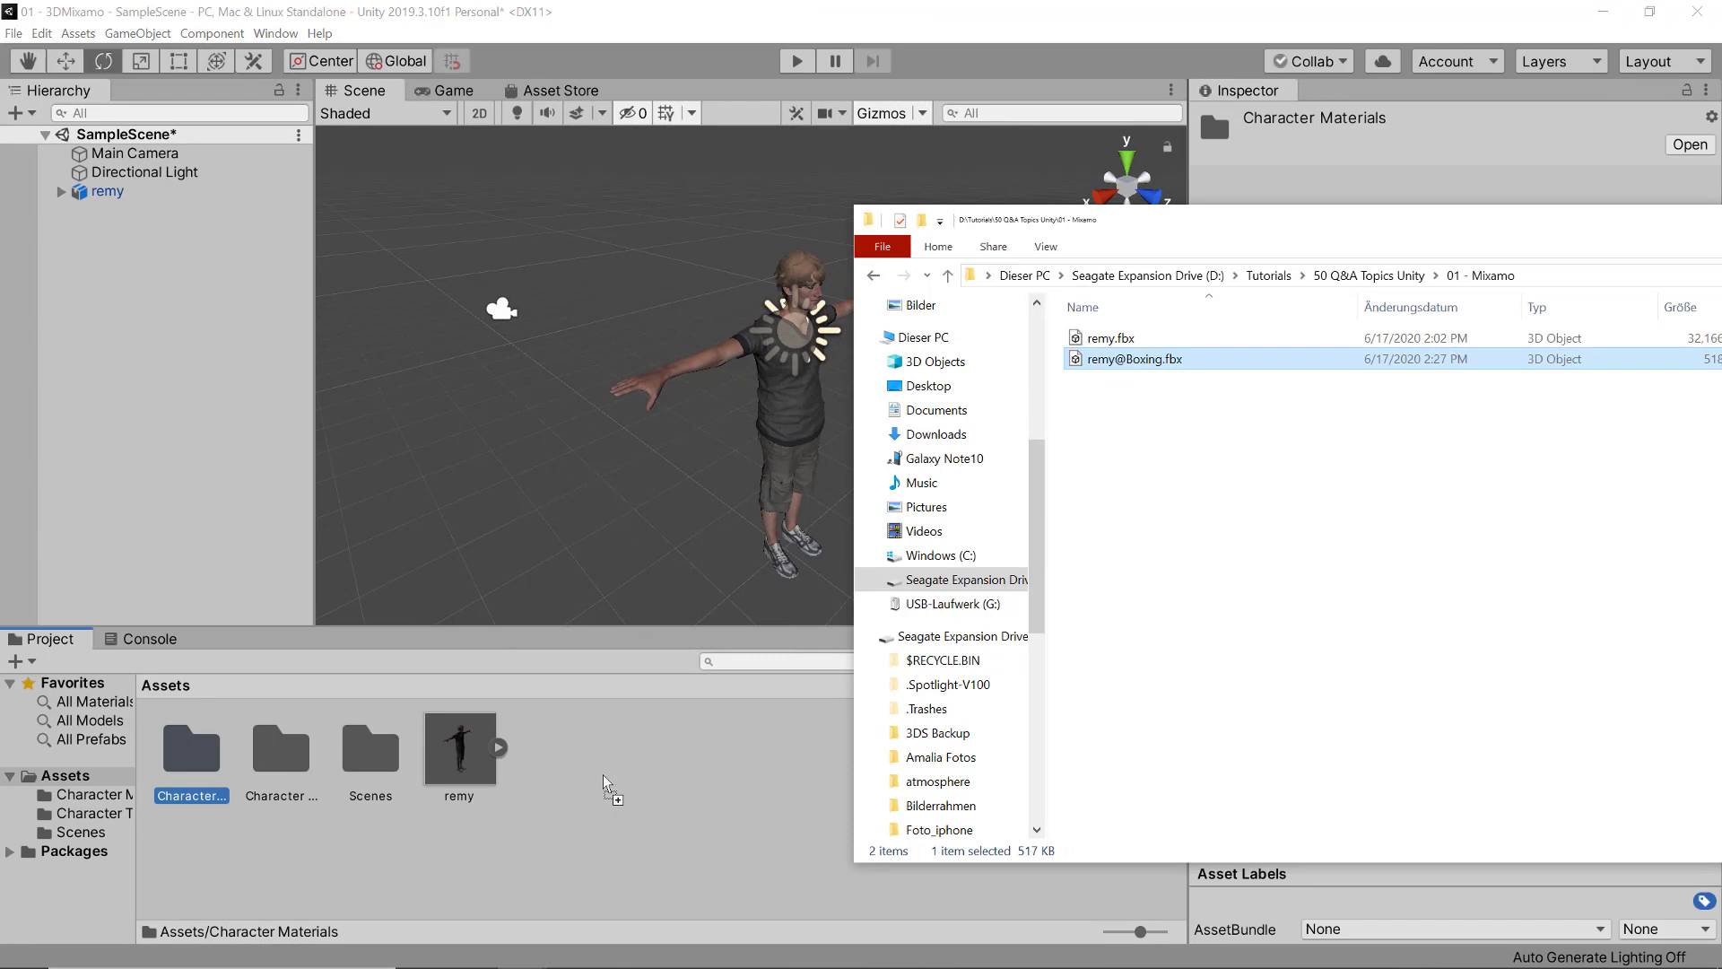
pyautogui.moveTo(606, 783); pyautogui.dragTo(558, 739)
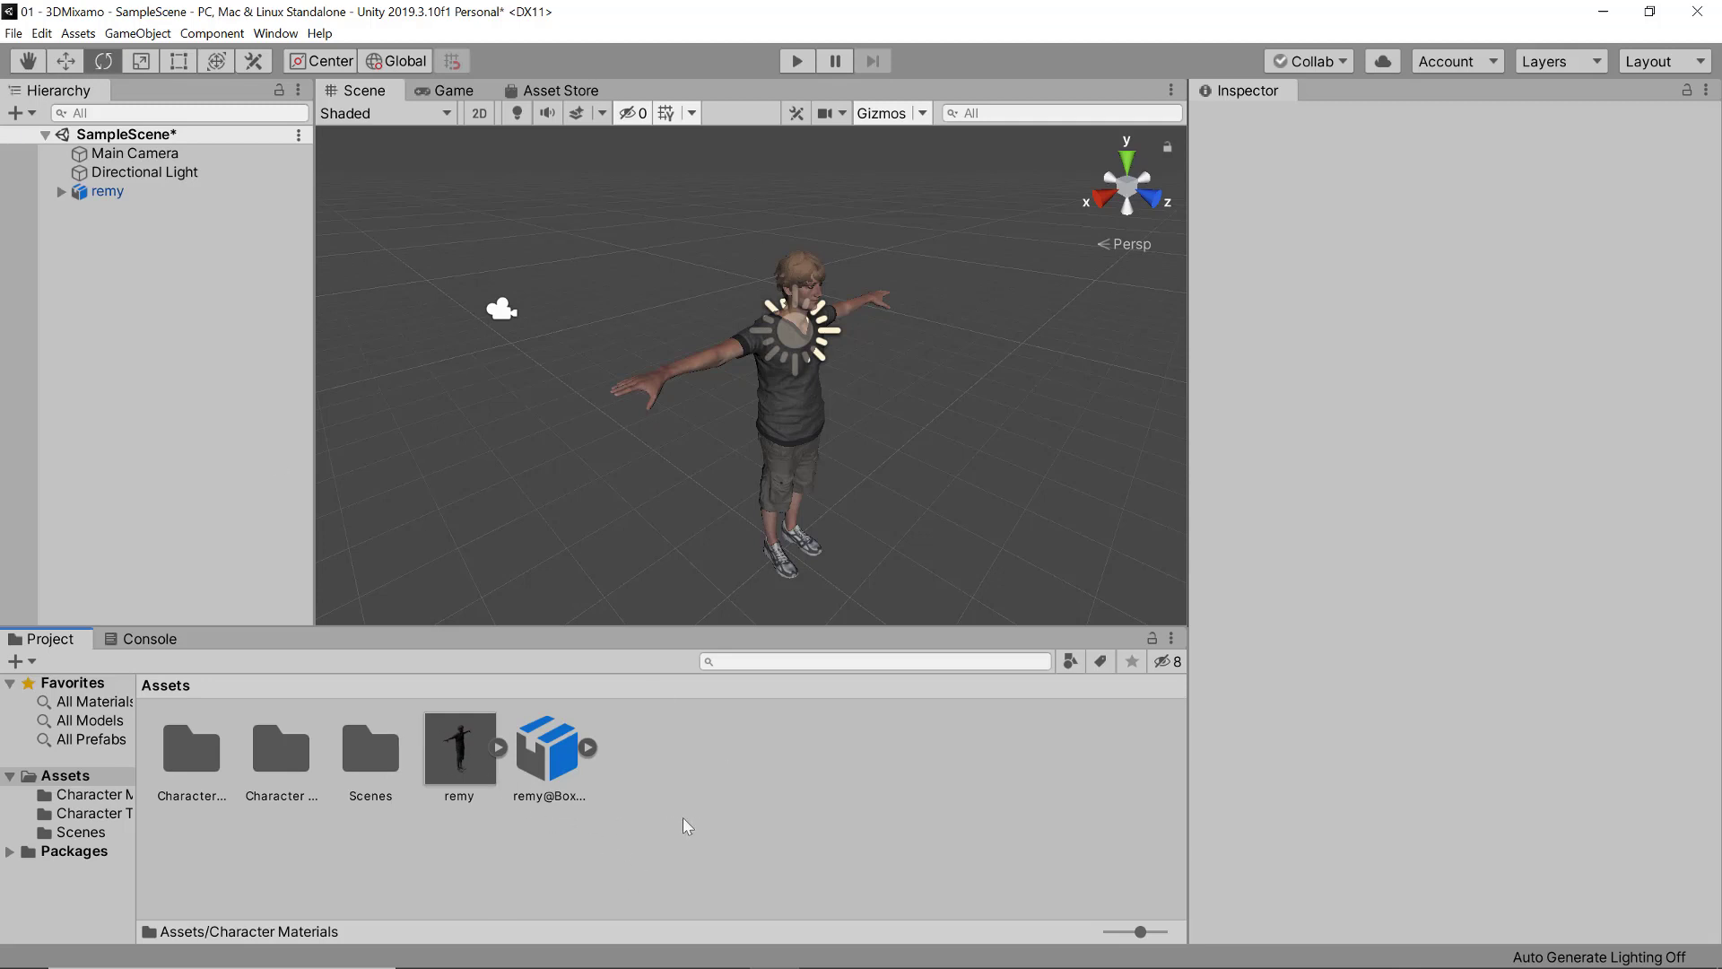
# - Create a new folder named Mixamo Remy in the Assets folder
pyautogui.rightClick(677, 782)
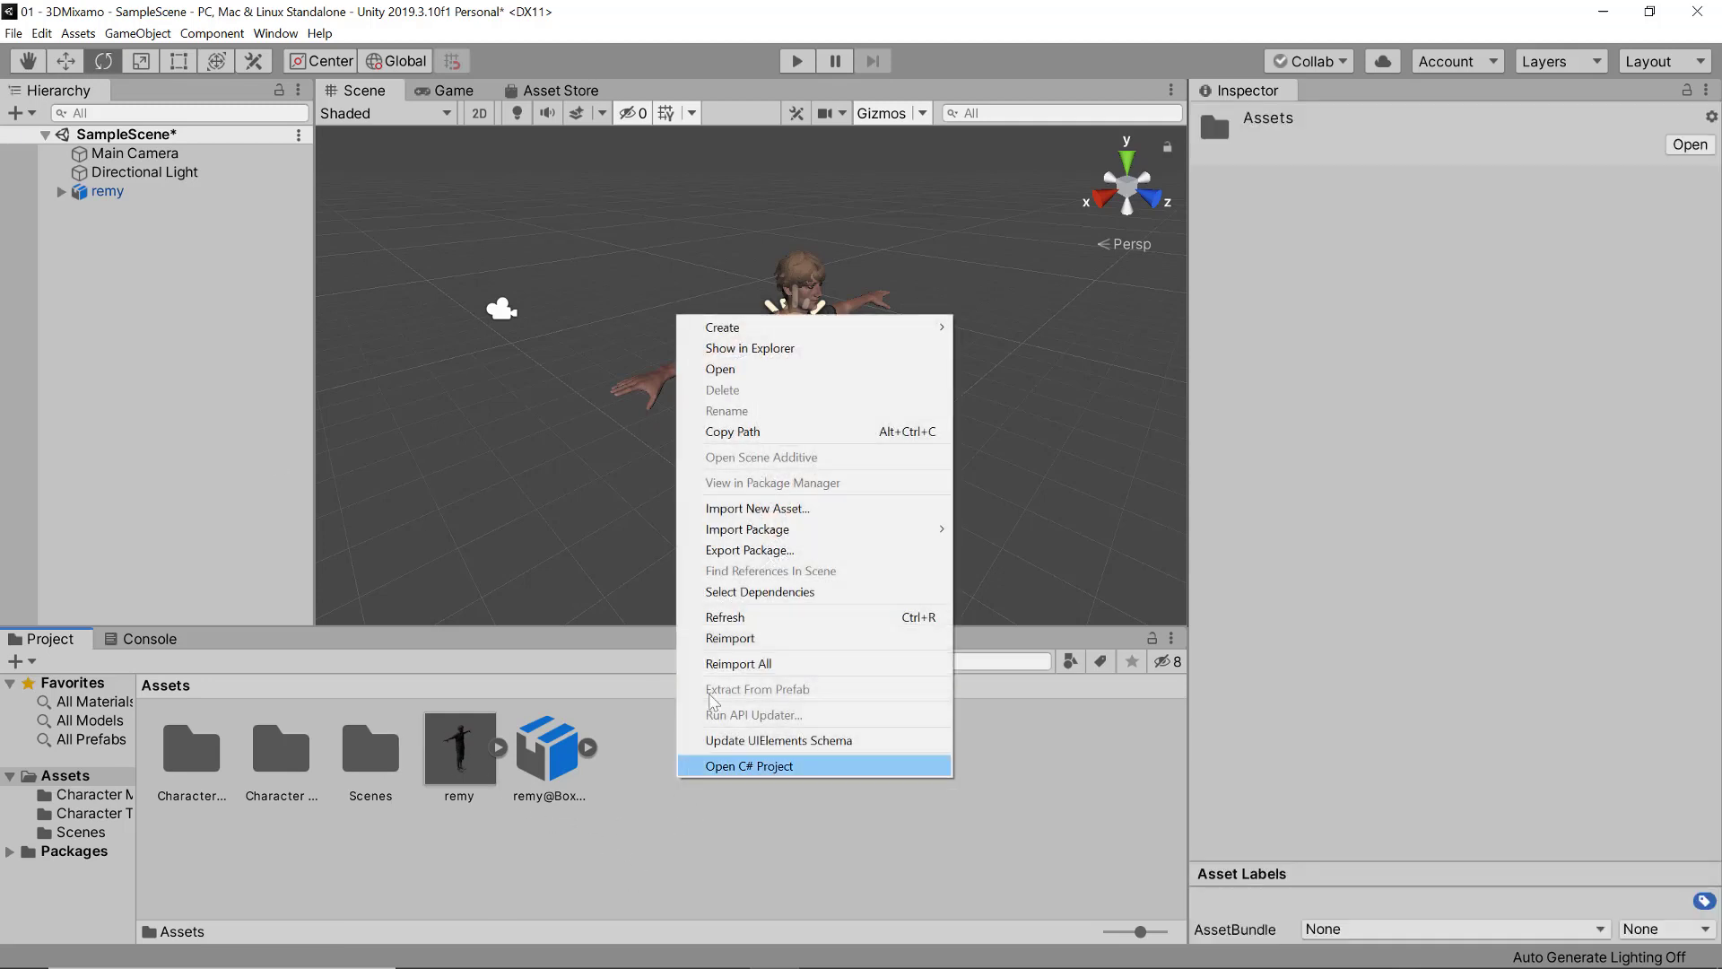
pyautogui.moveTo(769, 327)
pyautogui.click(995, 258)
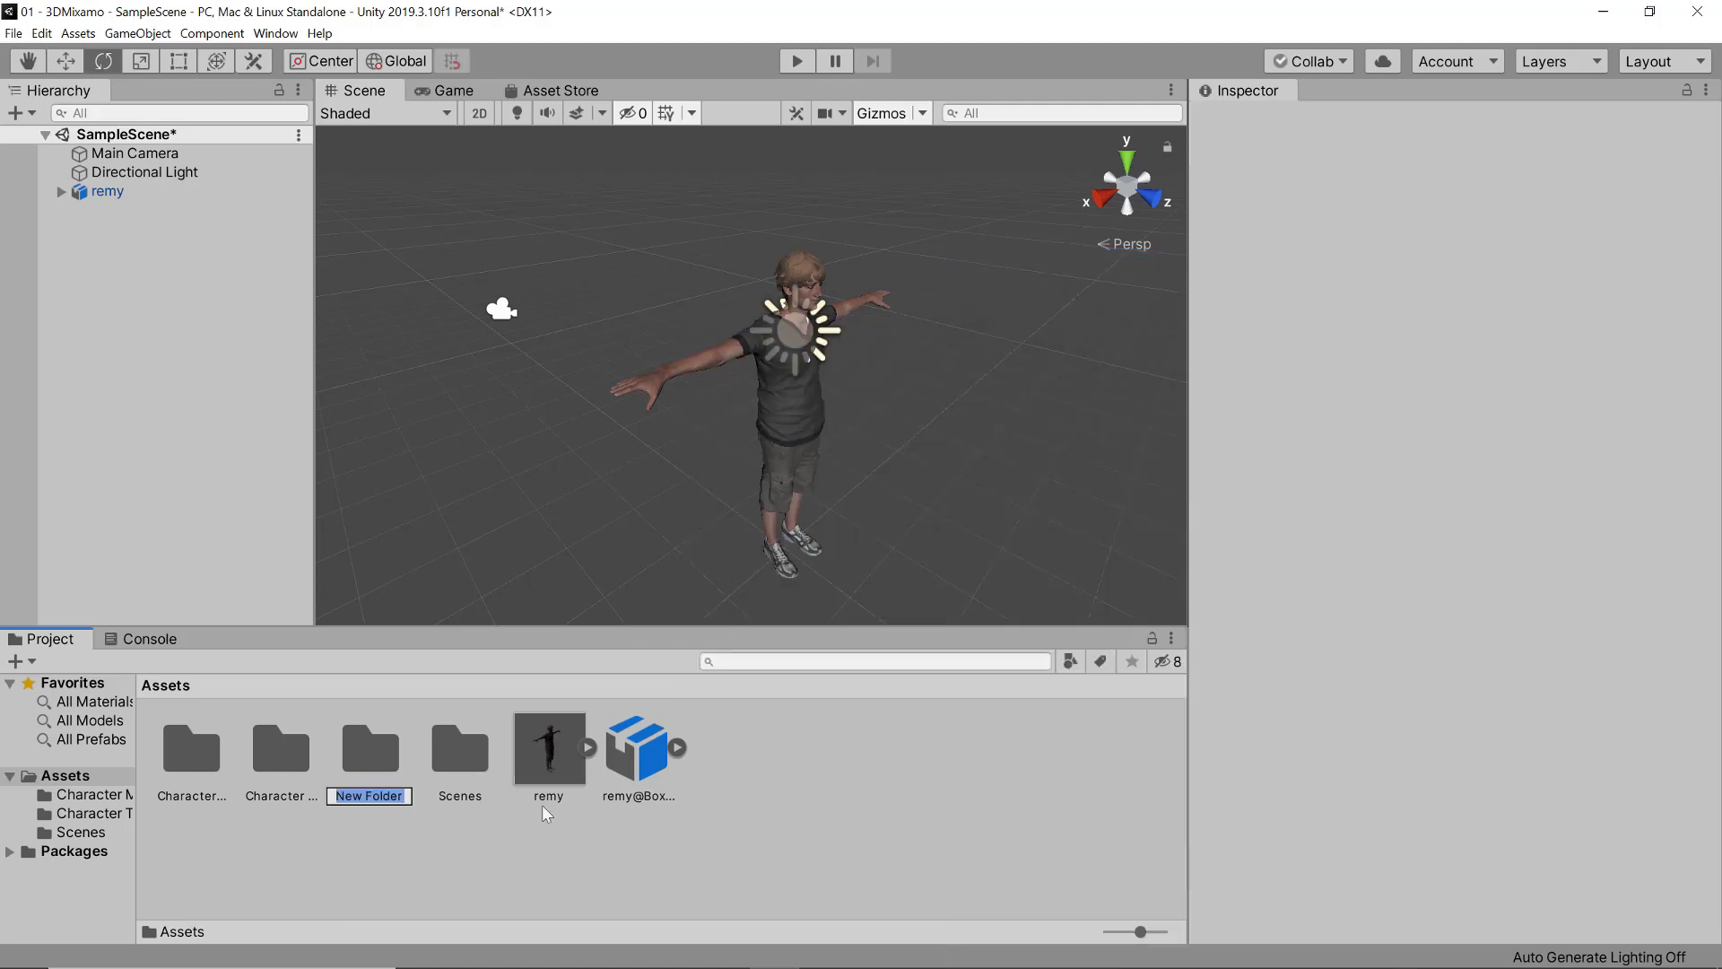
pyautogui.write('Mixamo Remy')
pyautogui.press('Return')
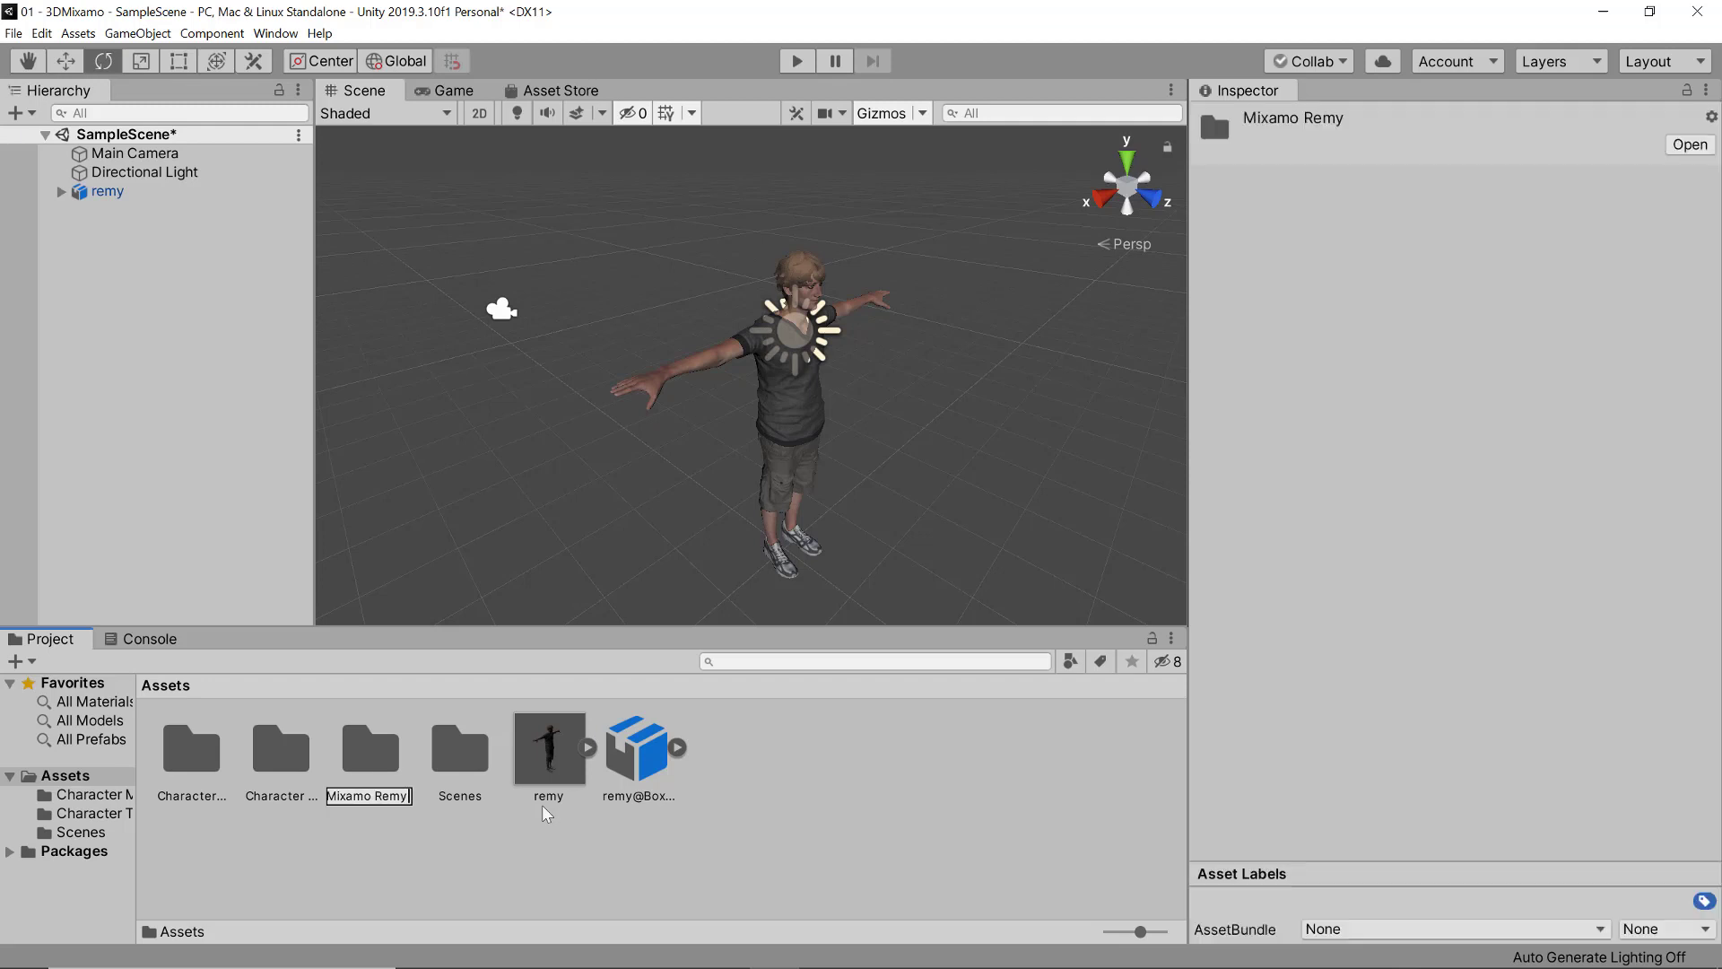
# - Move the remy model, the remy@Boxing animation and the two Character folders into the Mixamo Remy folder and open it
pyautogui.keyDown('ctrl'); pyautogui.click(545, 762); pyautogui.keyUp('ctrl')
pyautogui.keyDown('ctrl'); pyautogui.click(654, 768); pyautogui.keyUp('ctrl')
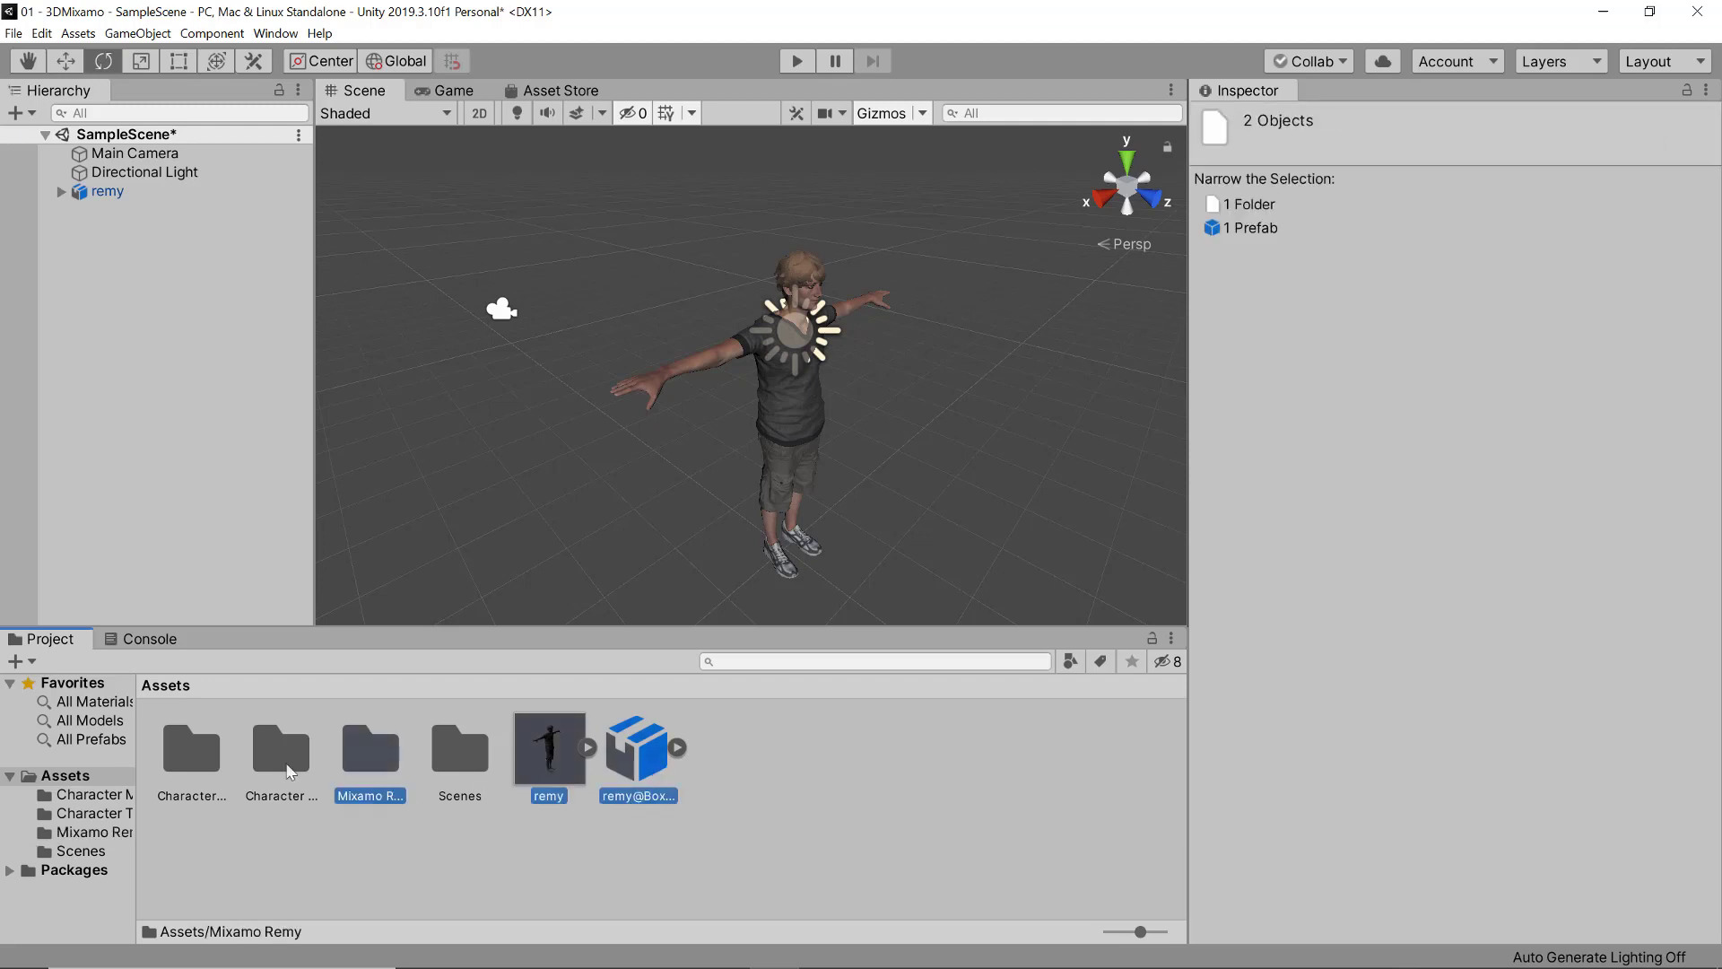
pyautogui.keyDown('ctrl'); pyautogui.click(289, 769); pyautogui.keyUp('ctrl')
pyautogui.keyDown('ctrl'); pyautogui.click(175, 765); pyautogui.keyUp('ctrl')
pyautogui.moveTo(536, 748); pyautogui.dragTo(372, 758)
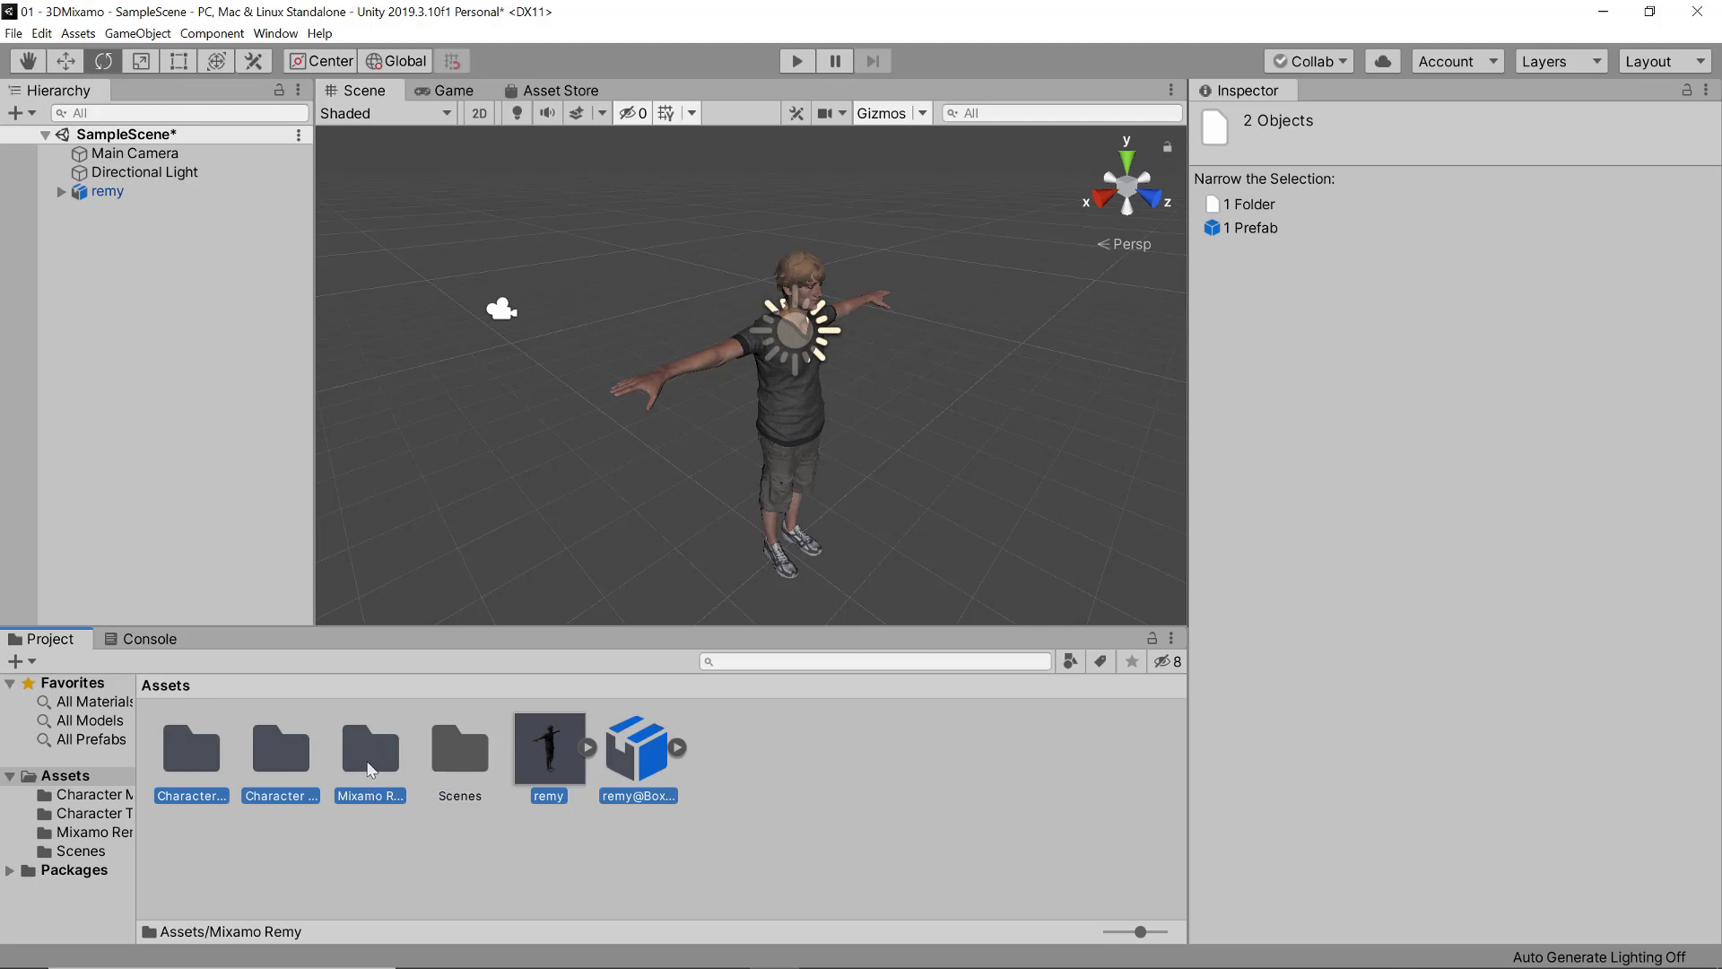
pyautogui.moveTo(370, 768); pyautogui.dragTo(371, 764)
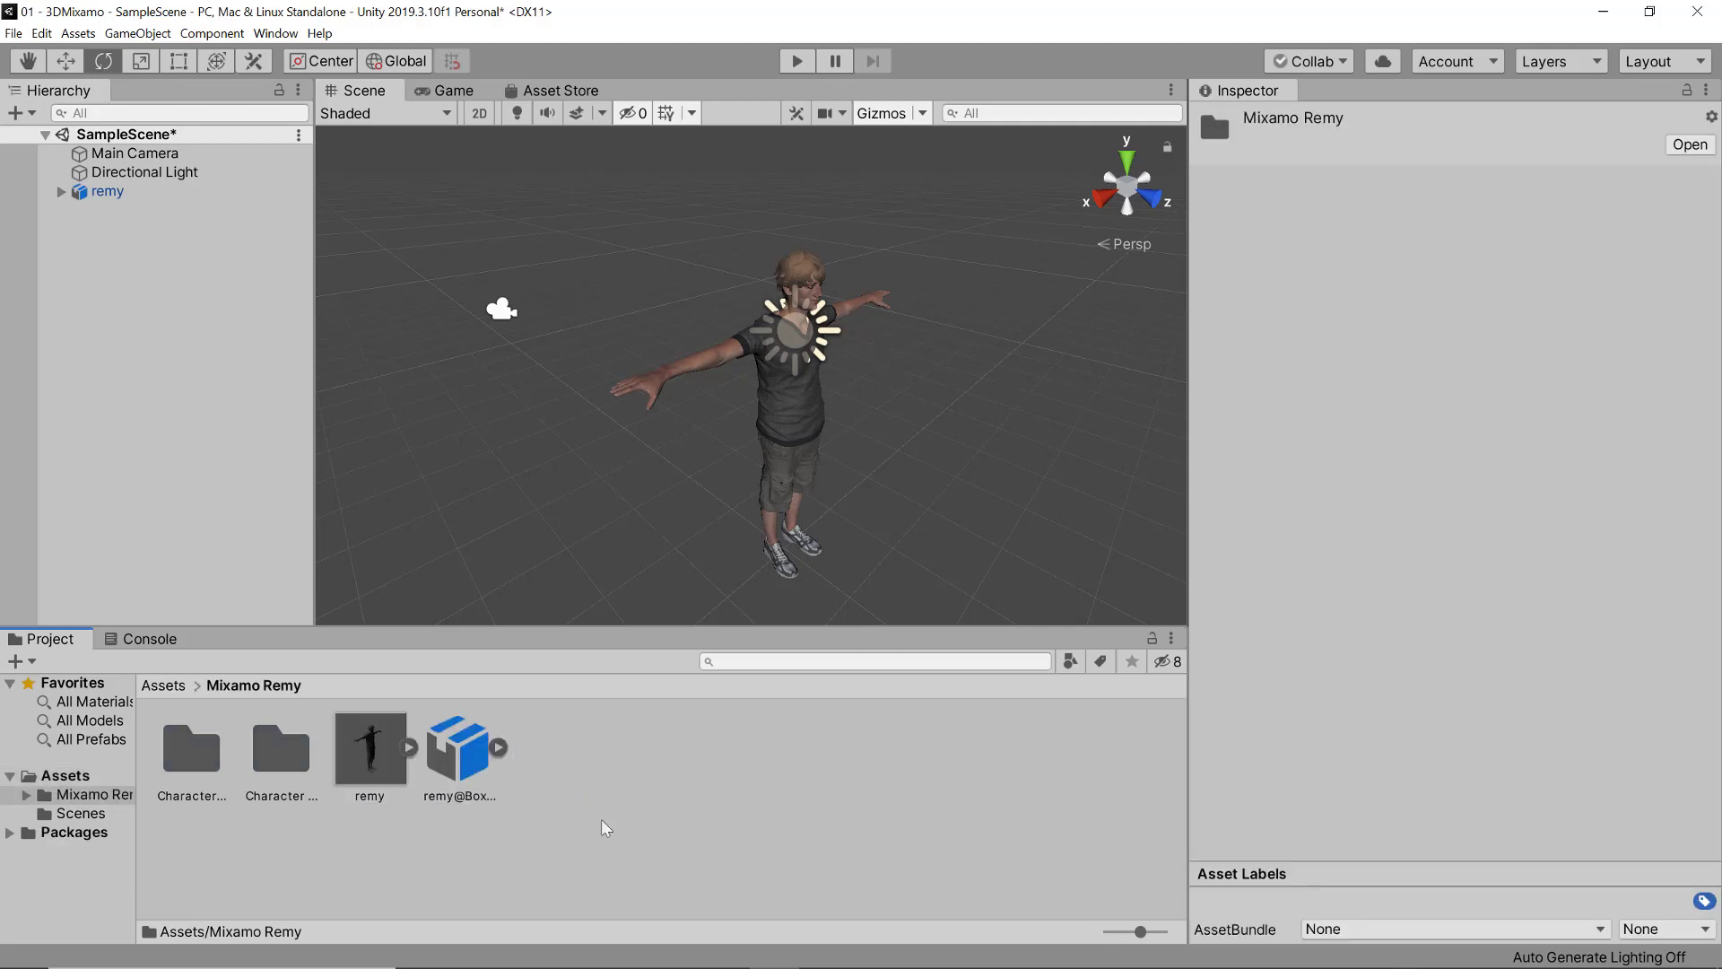
# - Create an Animator Controller named animator Controller in the Mixamo Remy folder
pyautogui.rightClick(588, 765)
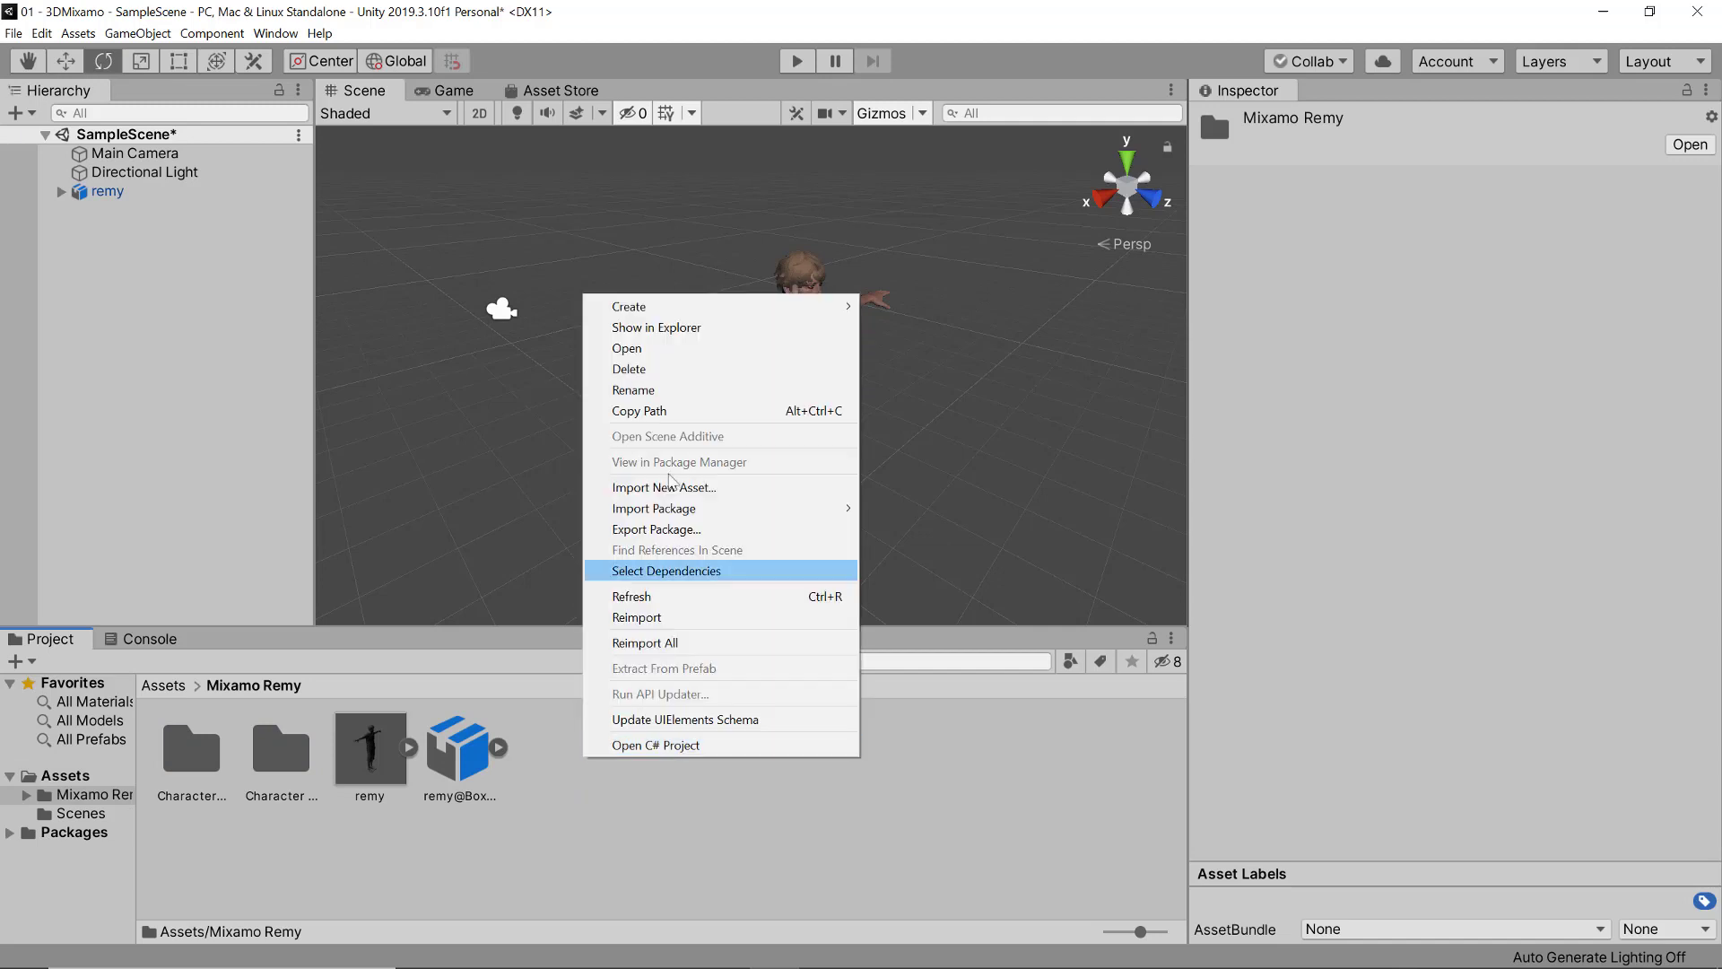
pyautogui.moveTo(695, 307)
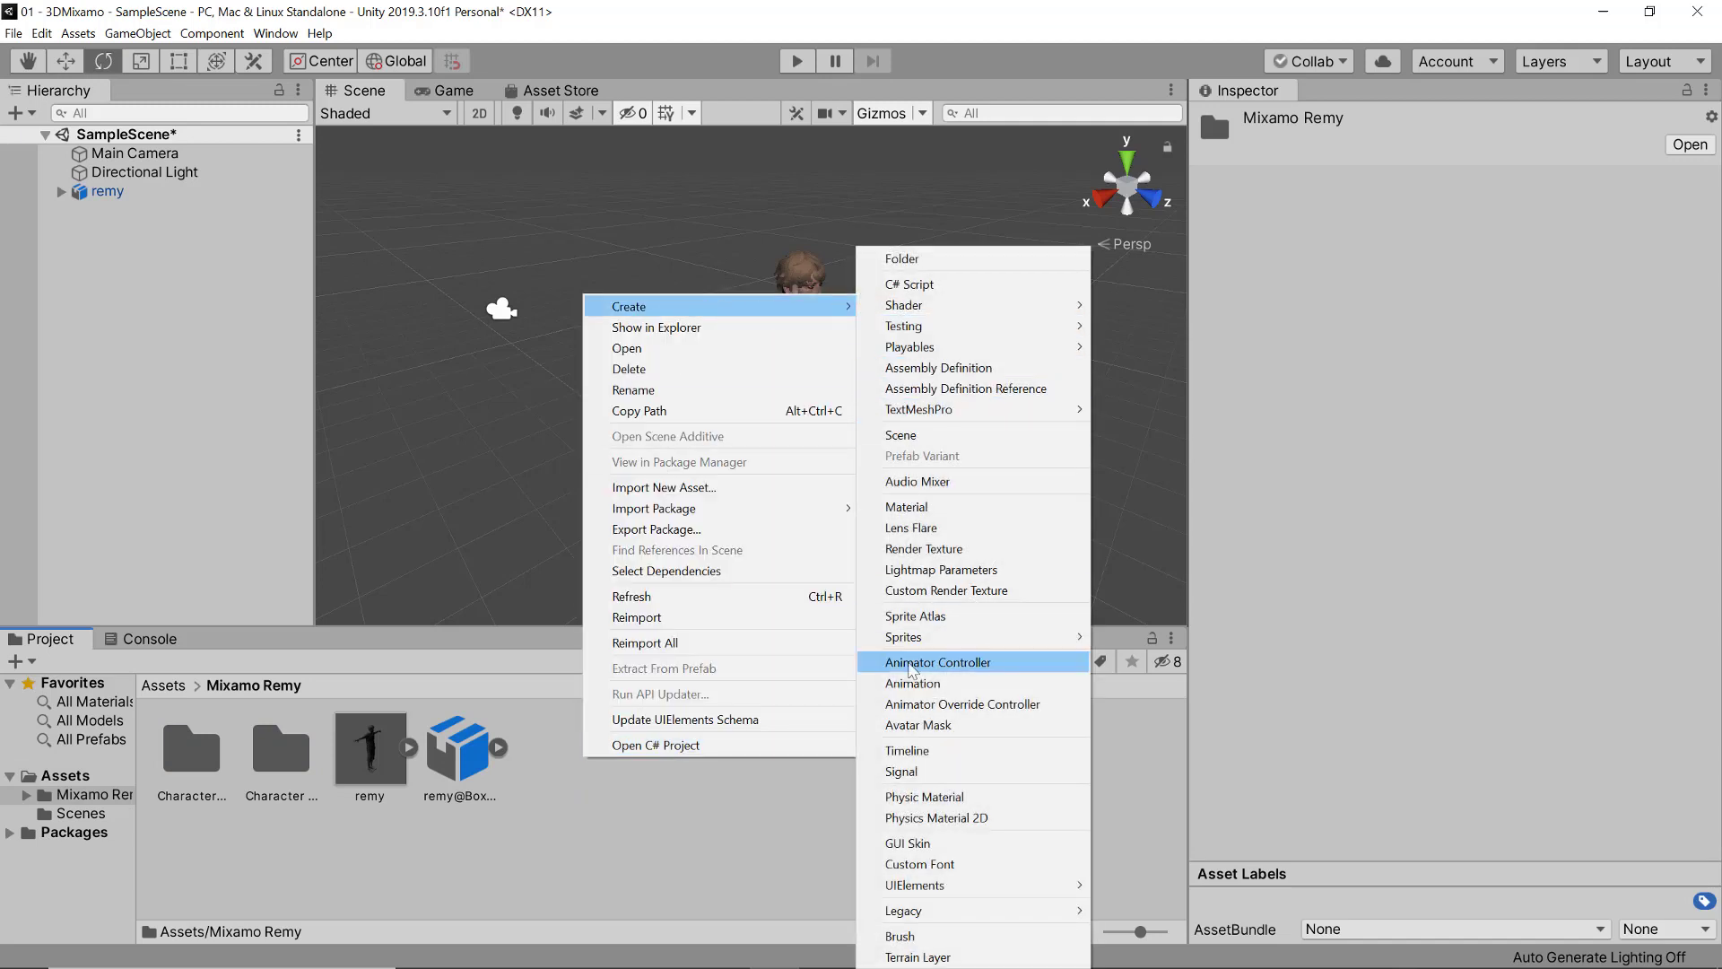
pyautogui.click(937, 661)
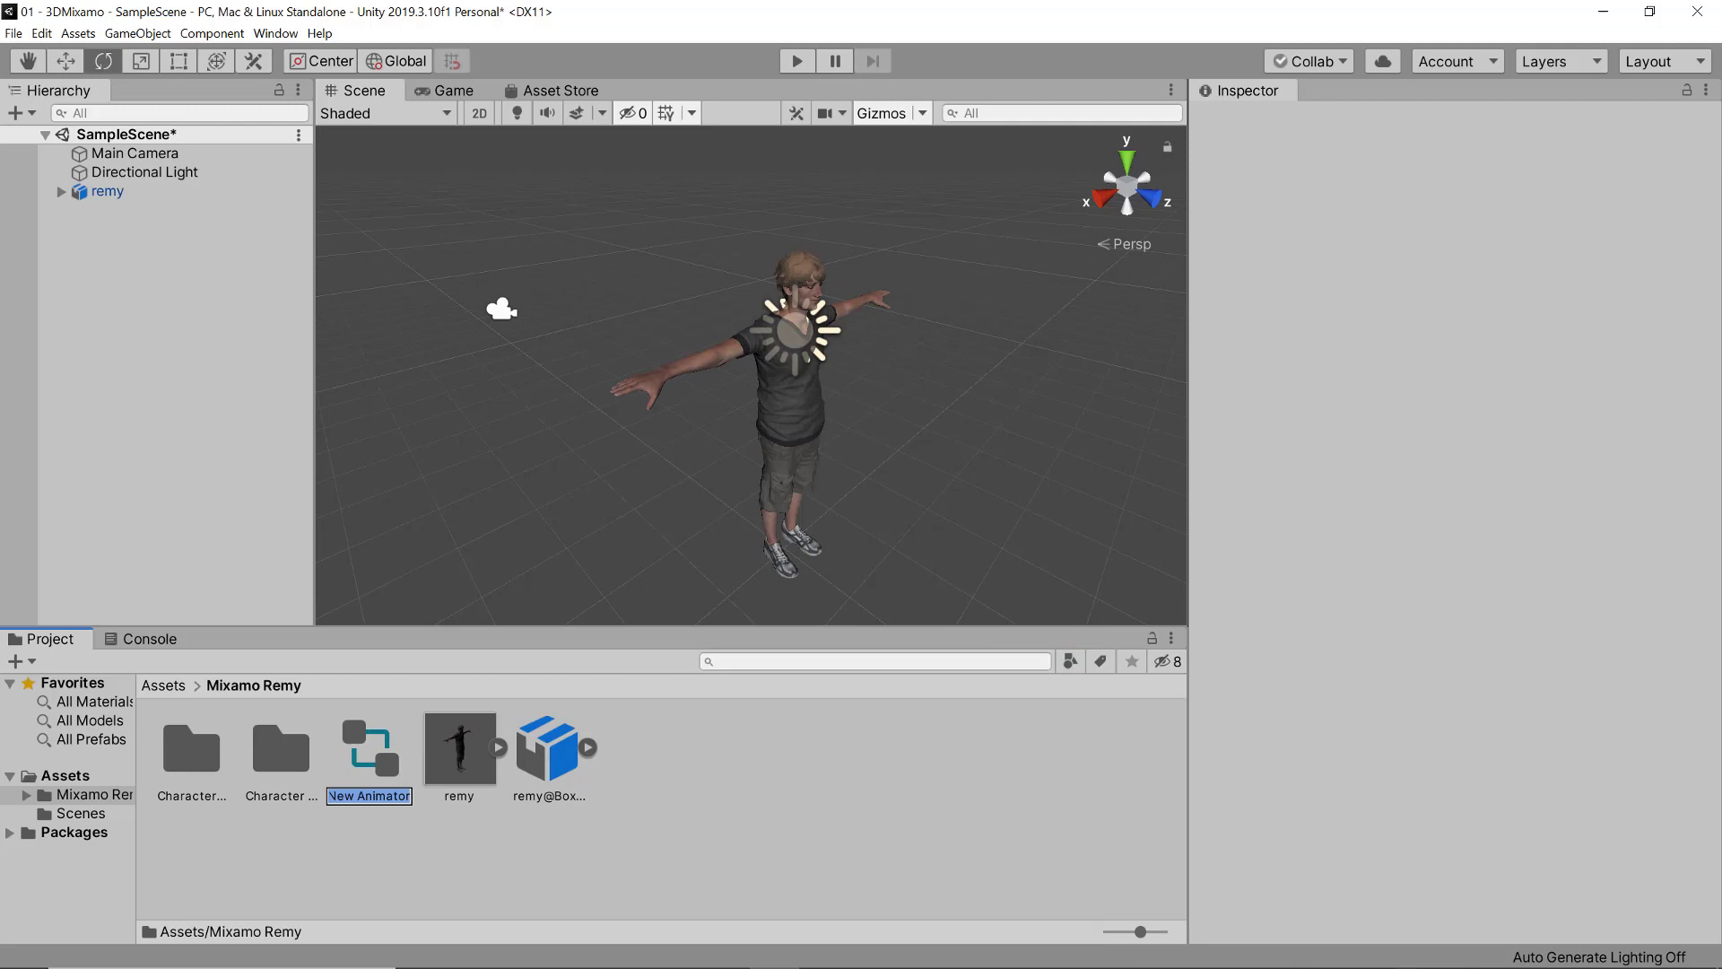
pyautogui.write('animator Controller')
pyautogui.press('Return')
# - Delete remy from the scene and place a fresh instance of the remy model in it
pyautogui.click(111, 196)
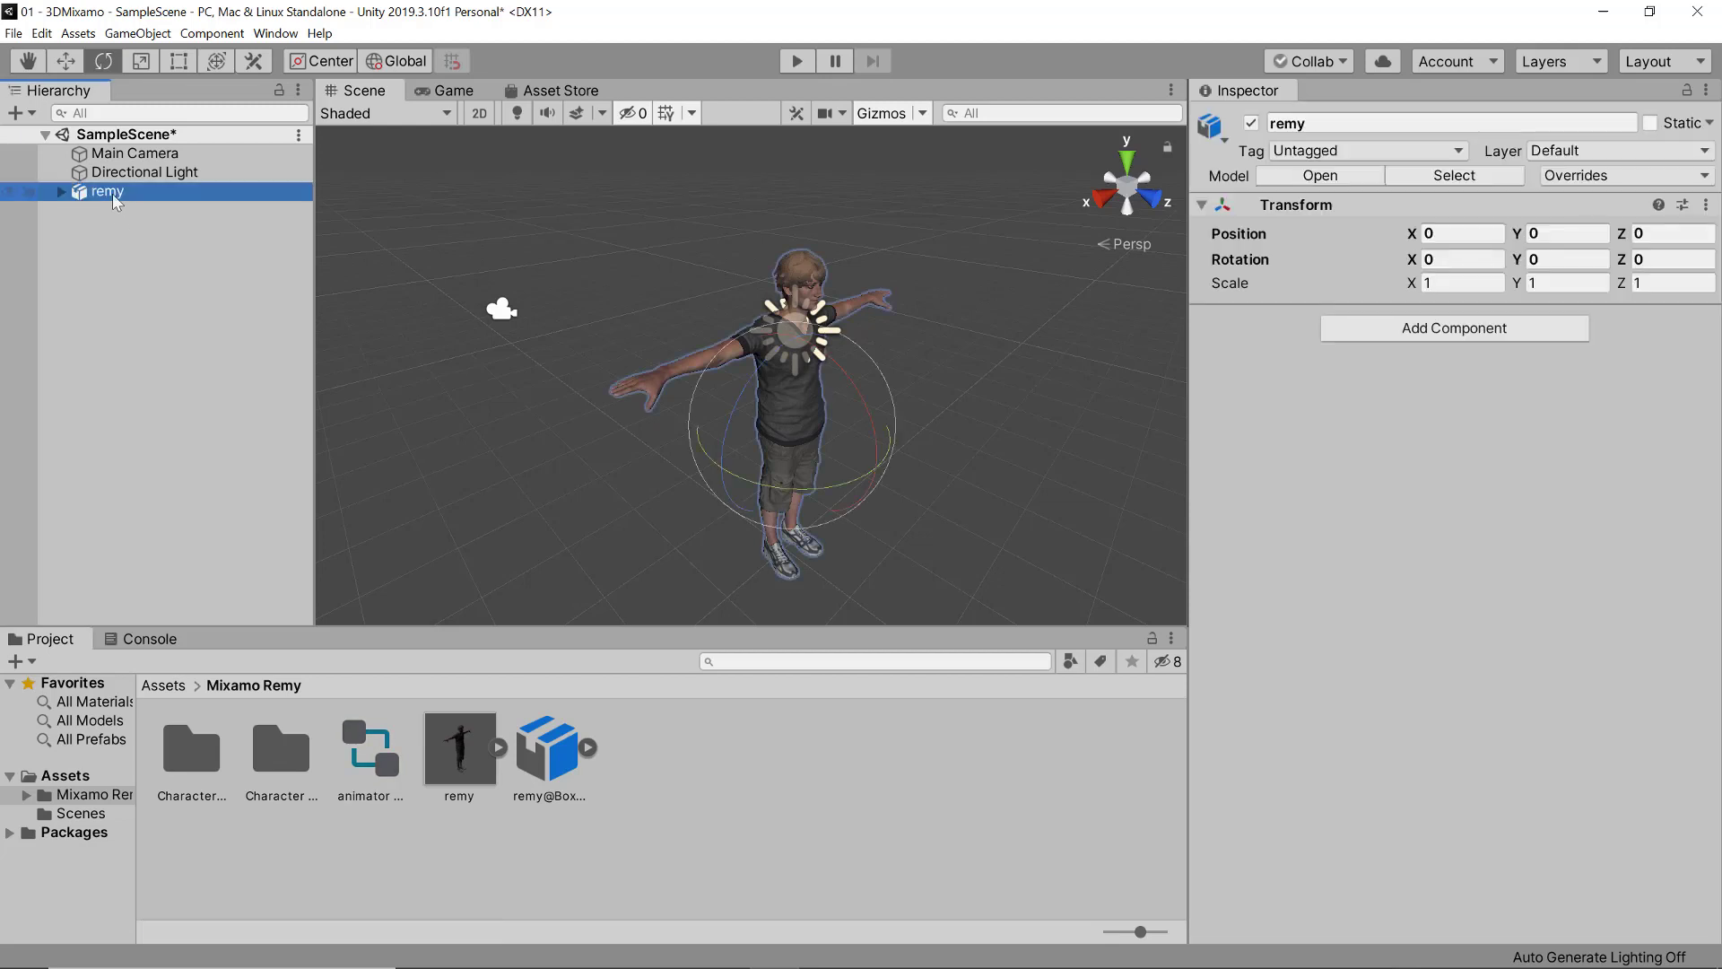
pyautogui.press('Delete')
pyautogui.moveTo(460, 749); pyautogui.dragTo(705, 477)
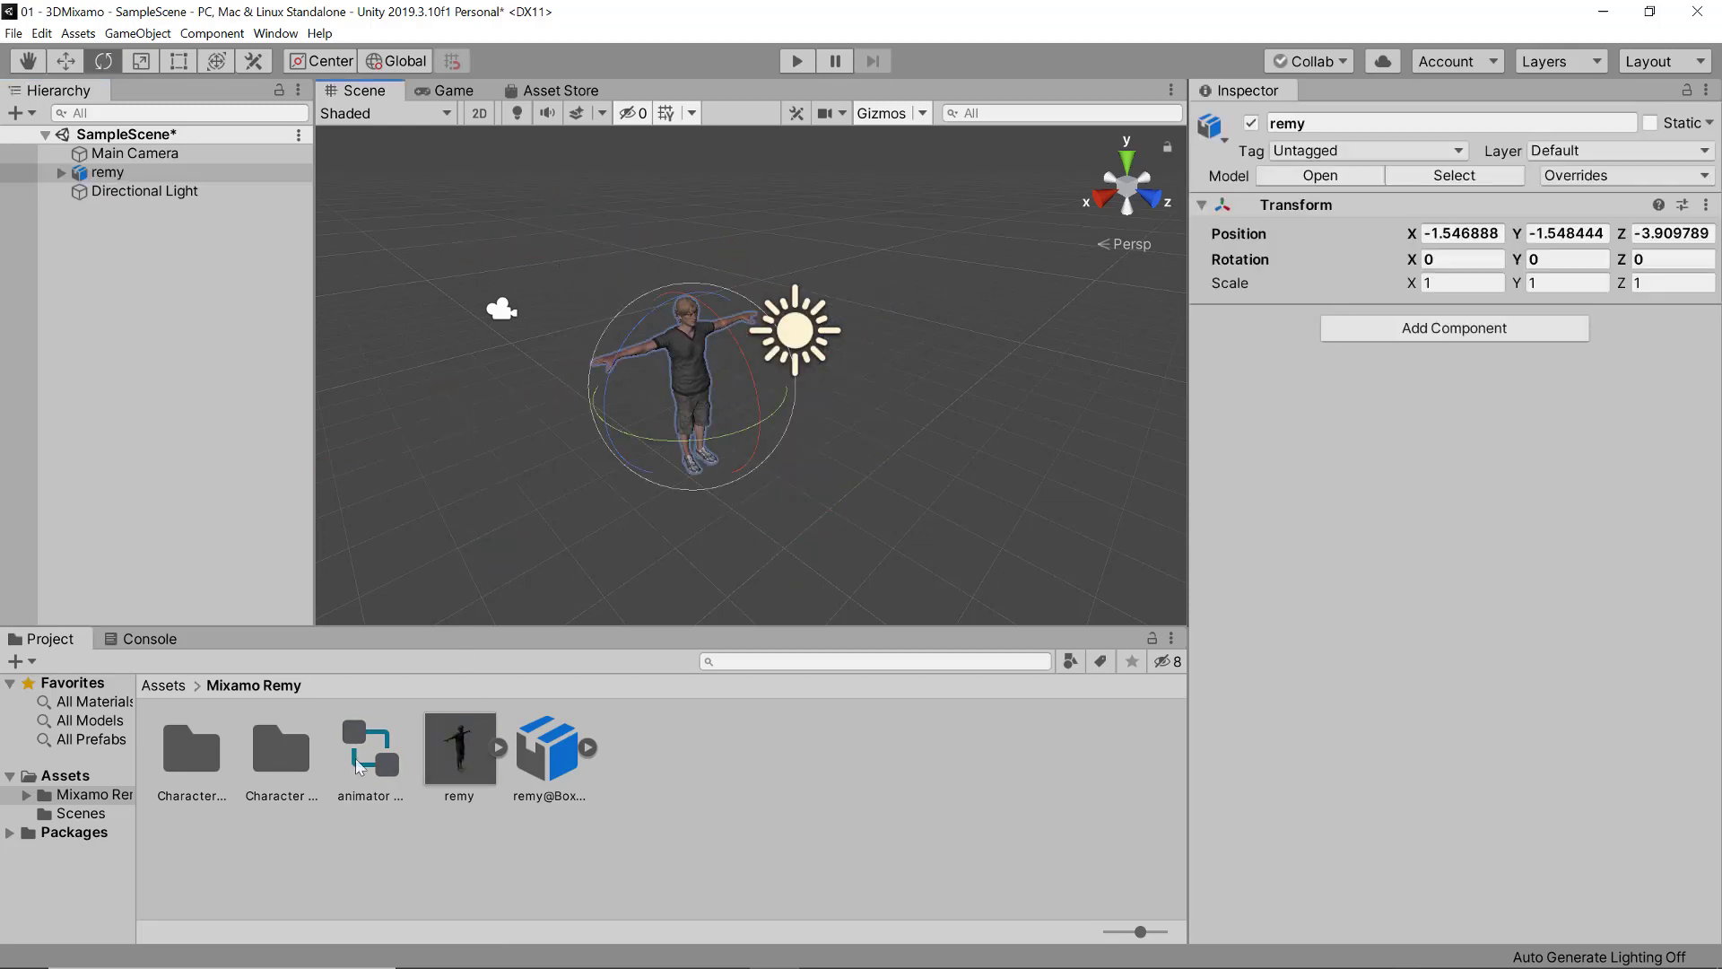
# - Add an Animator component to remy in the scene by assigning the animator Controller asset to it
pyautogui.moveTo(364, 767); pyautogui.dragTo(1372, 339)
pyautogui.moveTo(1401, 467); pyautogui.dragTo(1356, 446)
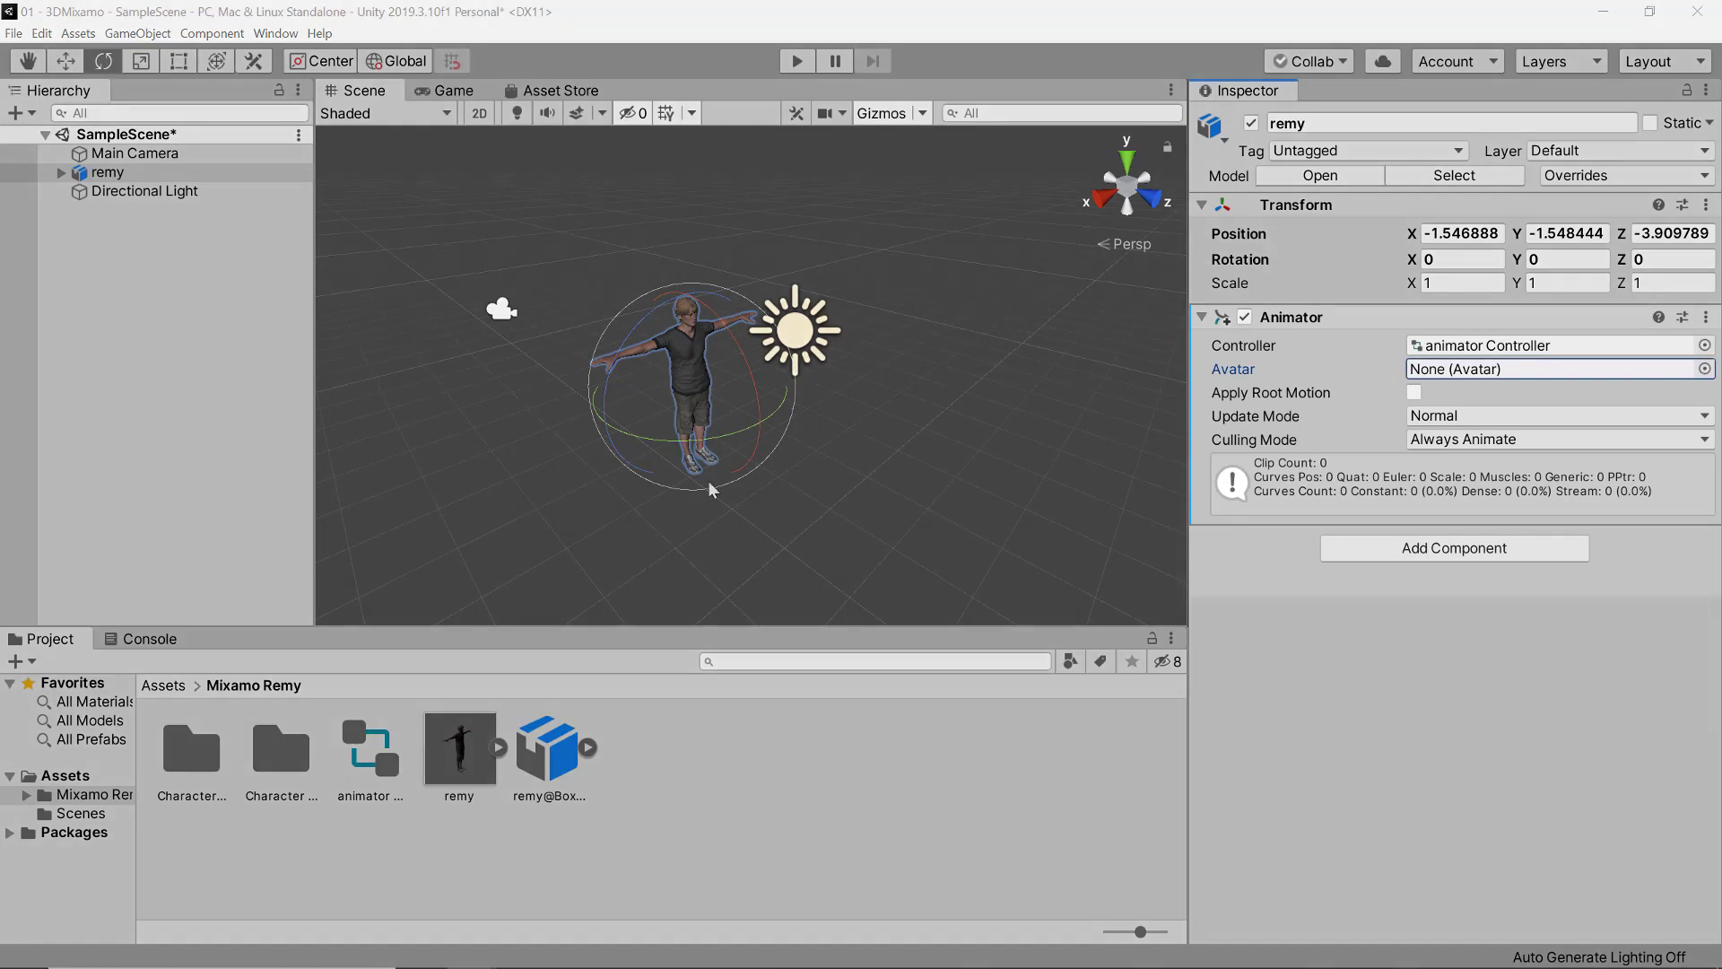
pyautogui.click(1454, 371)
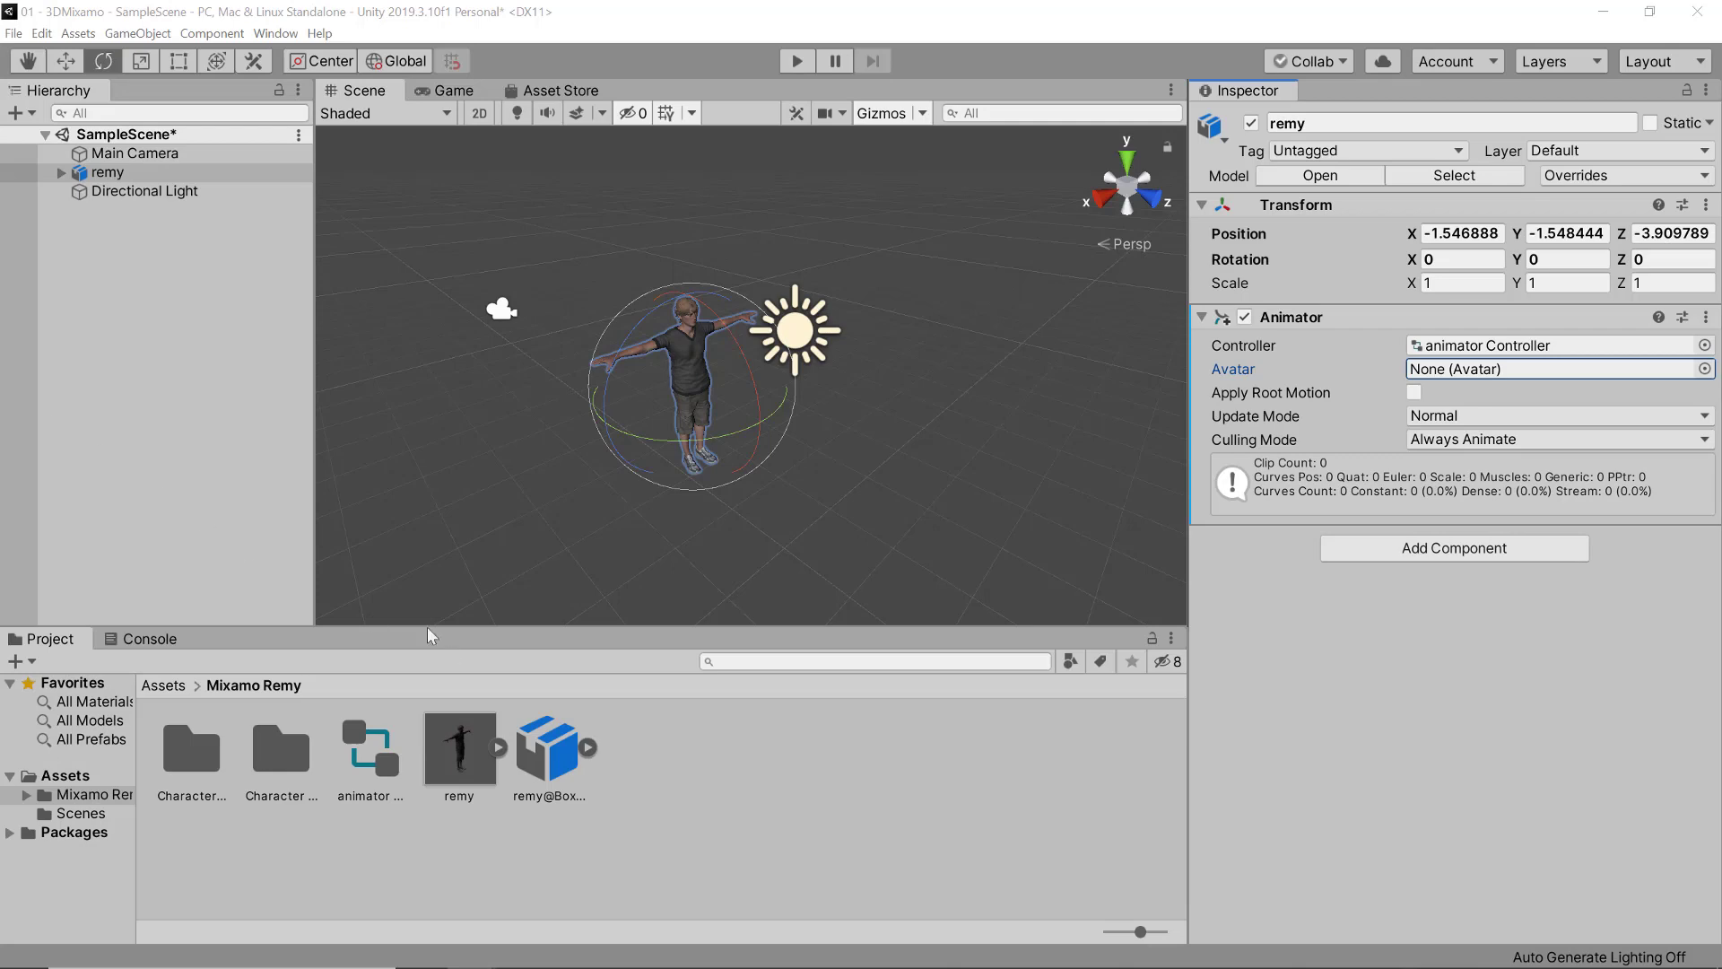
# - Set the remy model's rig to Create From This Model with mixamorig:Hips as root node and apply the import settings
pyautogui.click(459, 749)
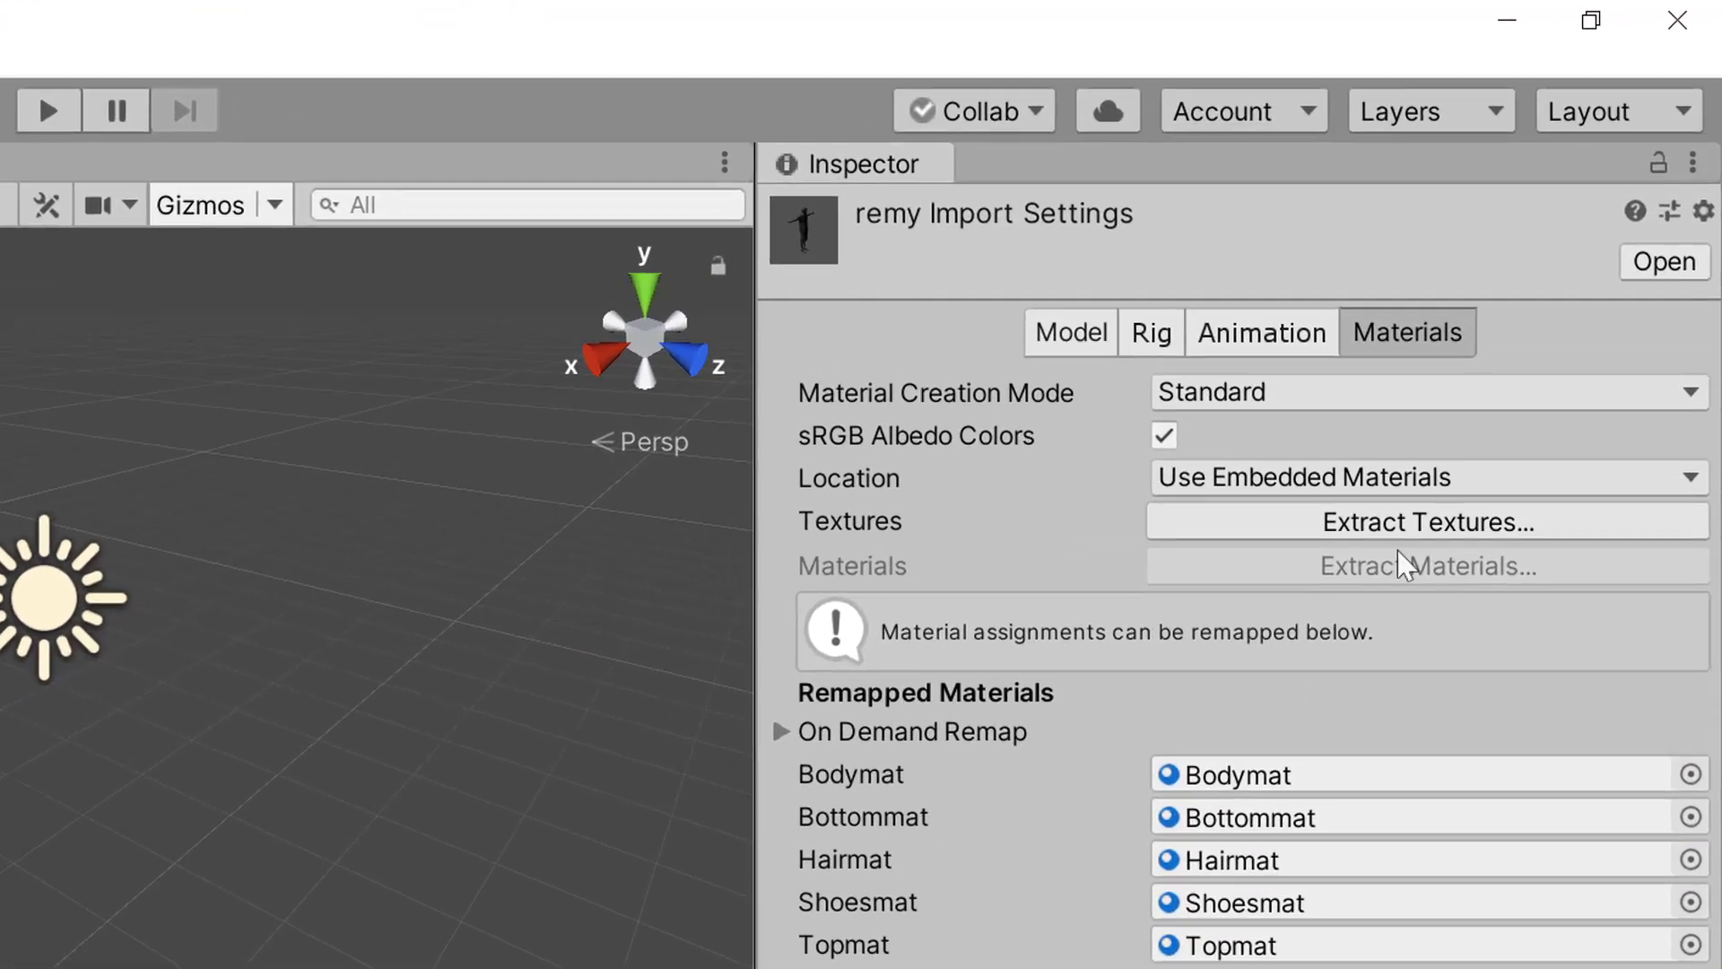
pyautogui.click(1148, 336)
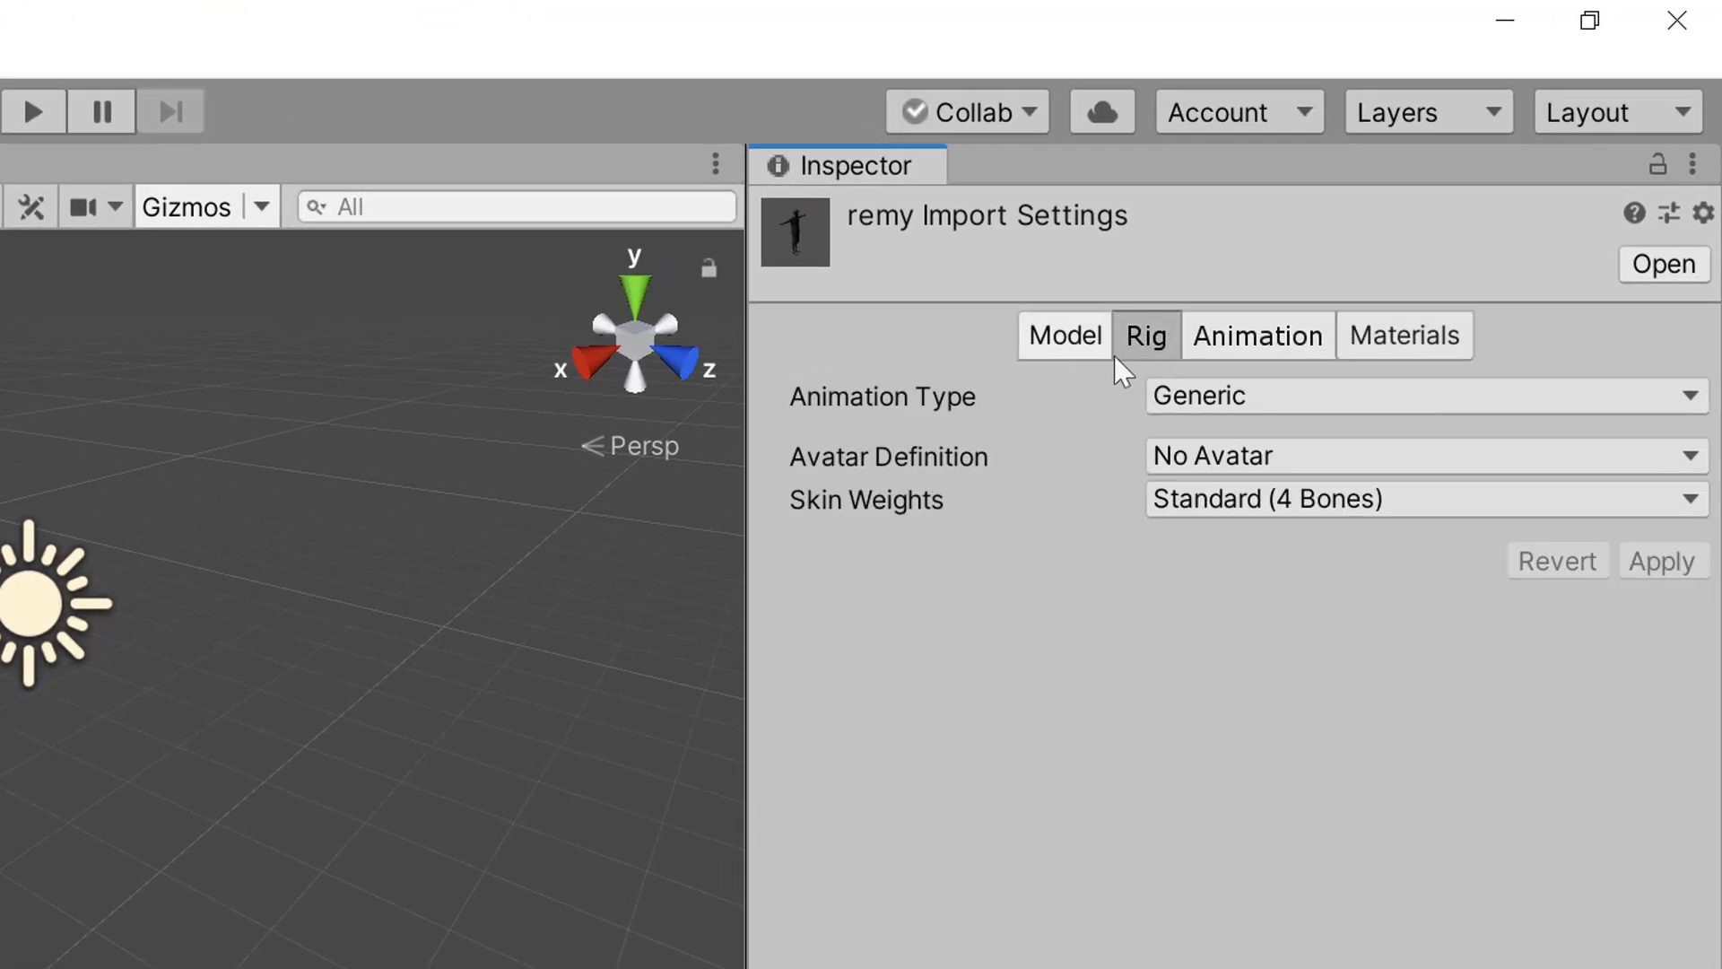
pyautogui.click(1242, 461)
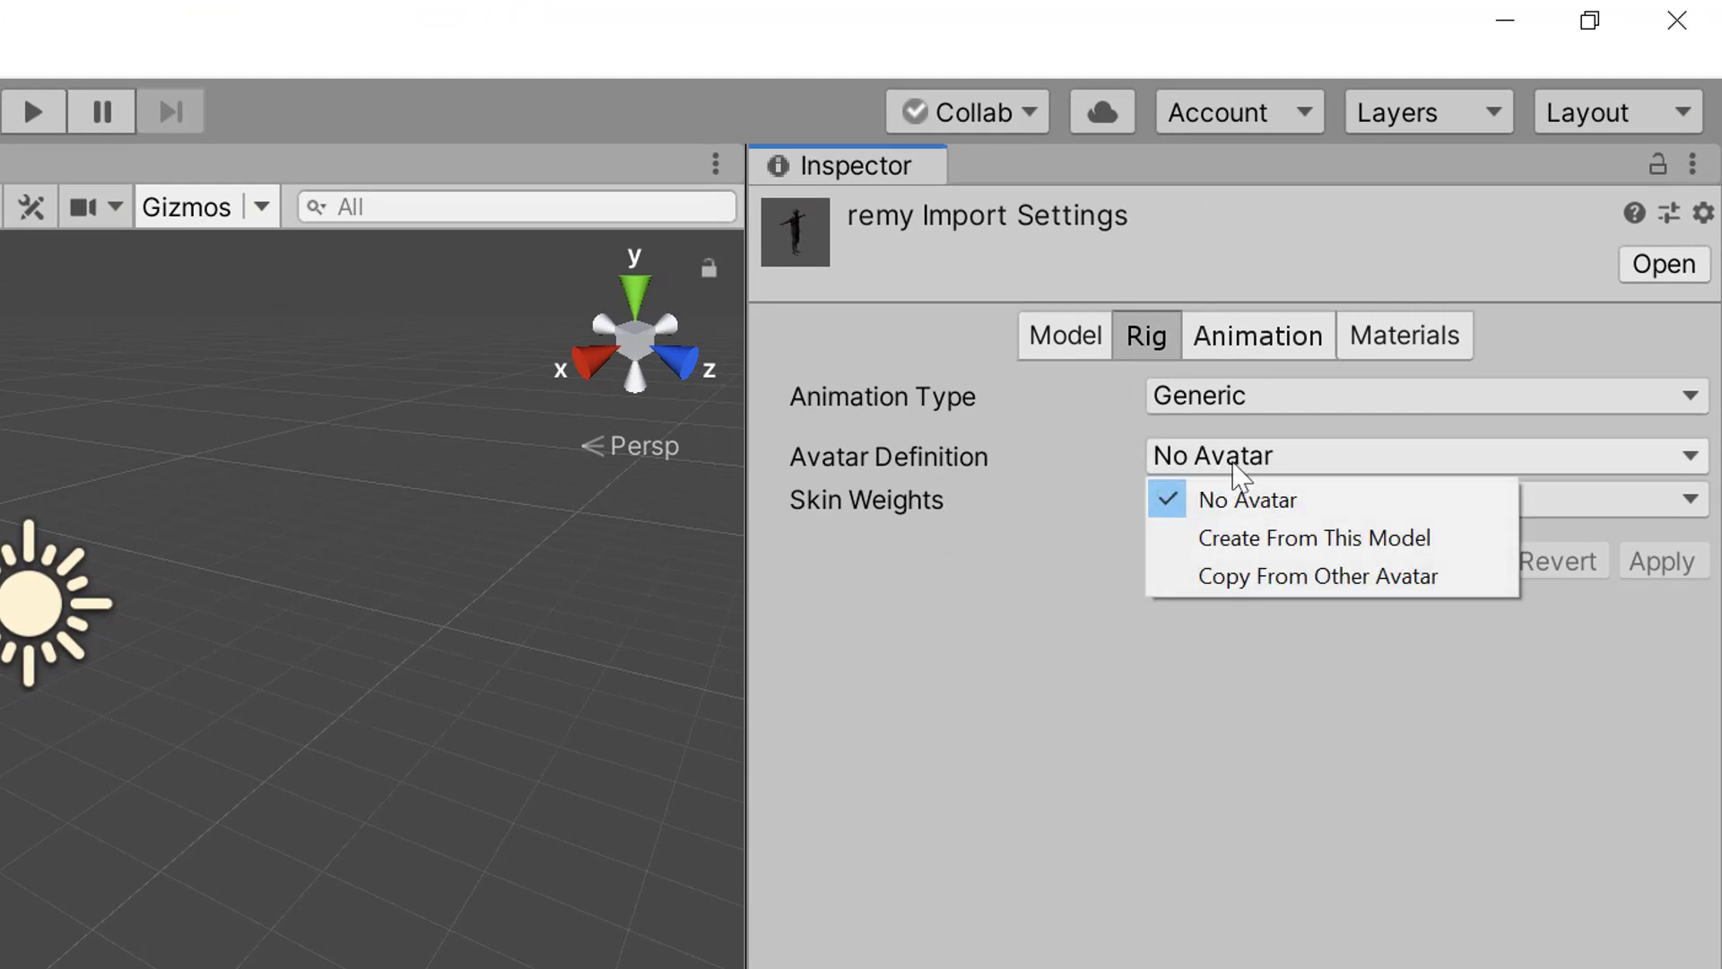
pyautogui.click(1395, 542)
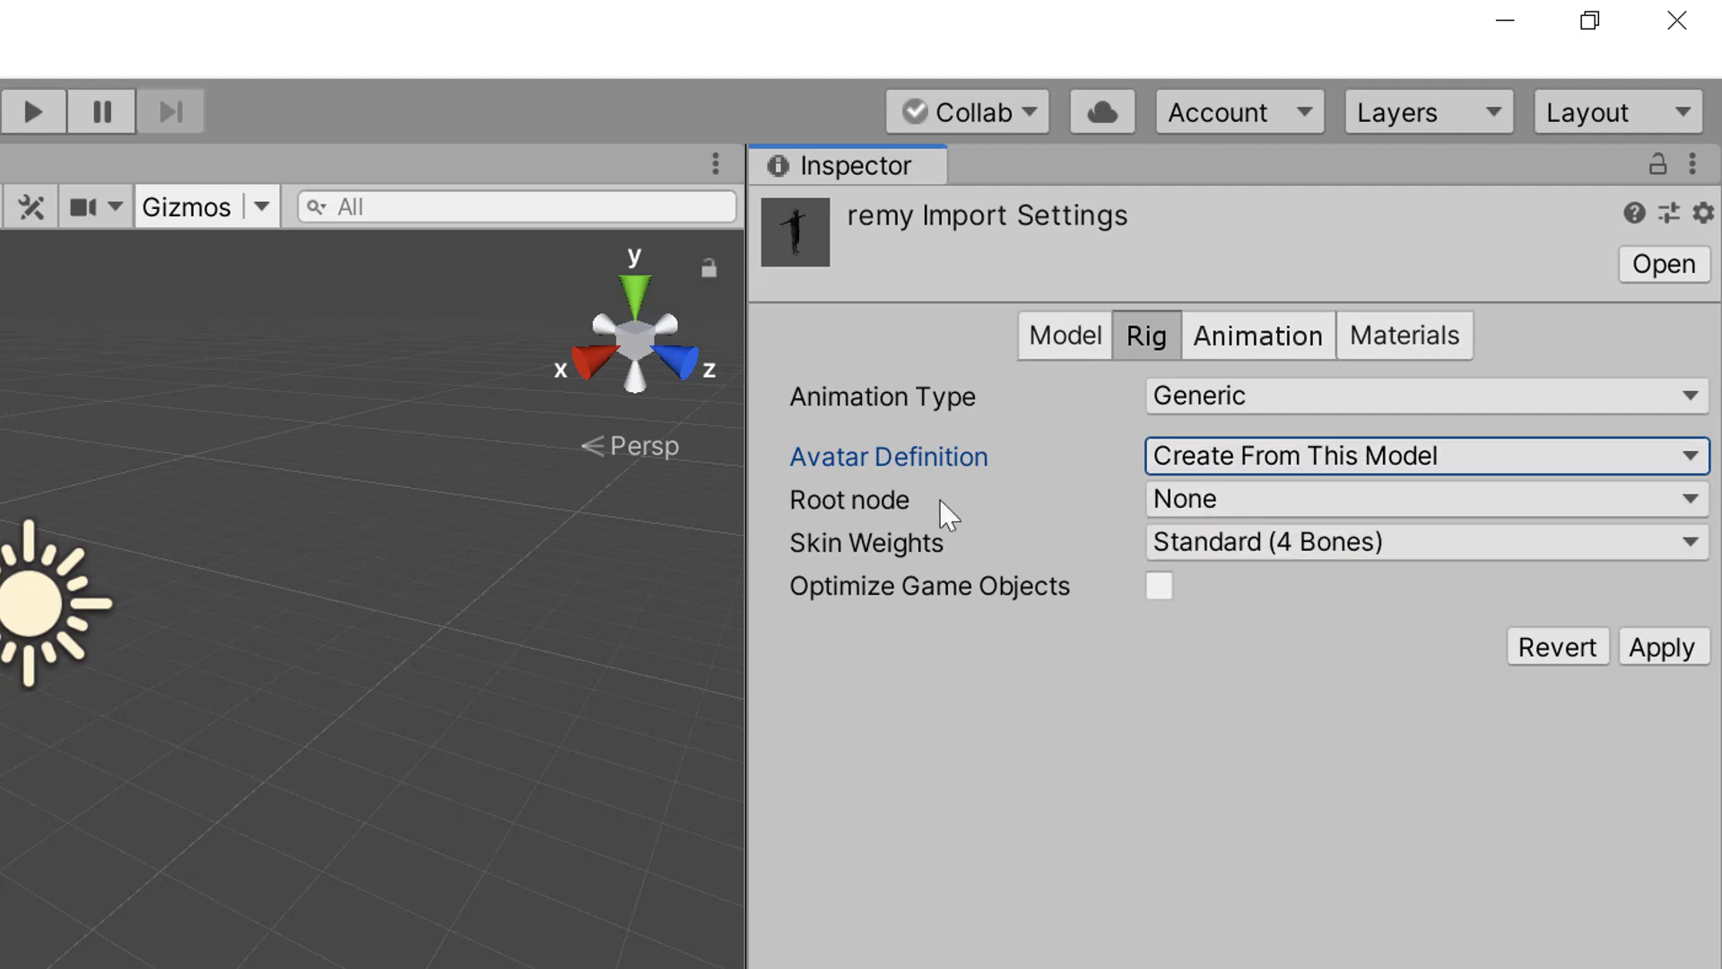
pyautogui.click(1251, 507)
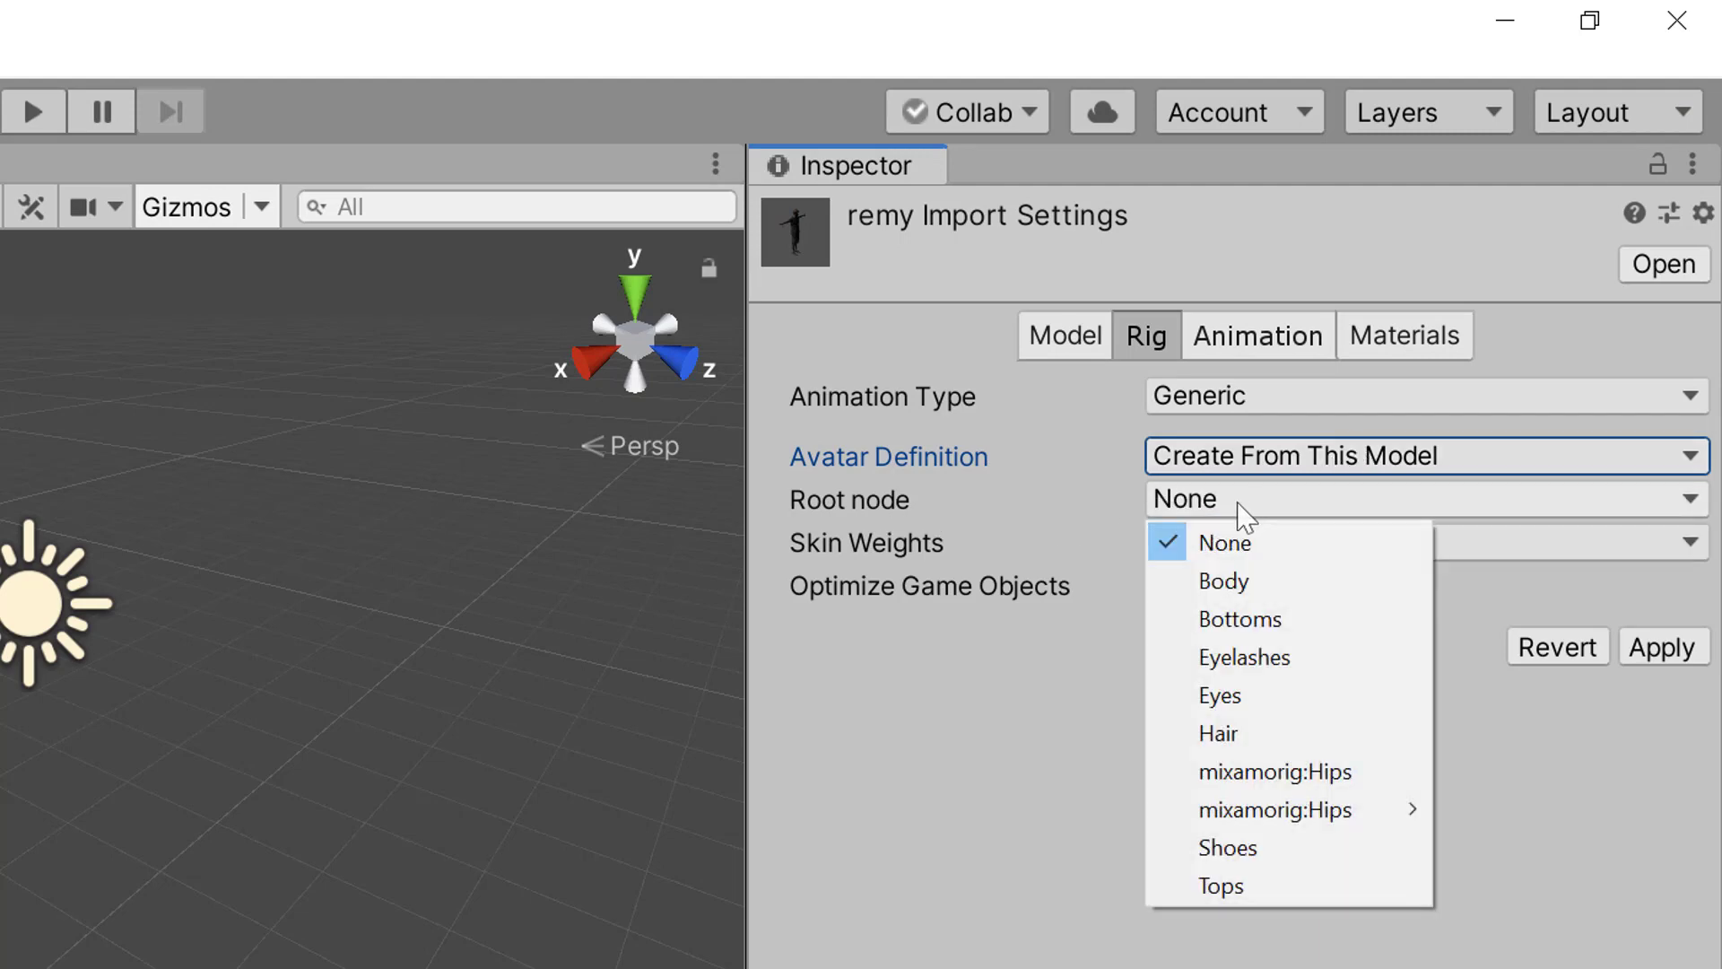
pyautogui.click(1321, 782)
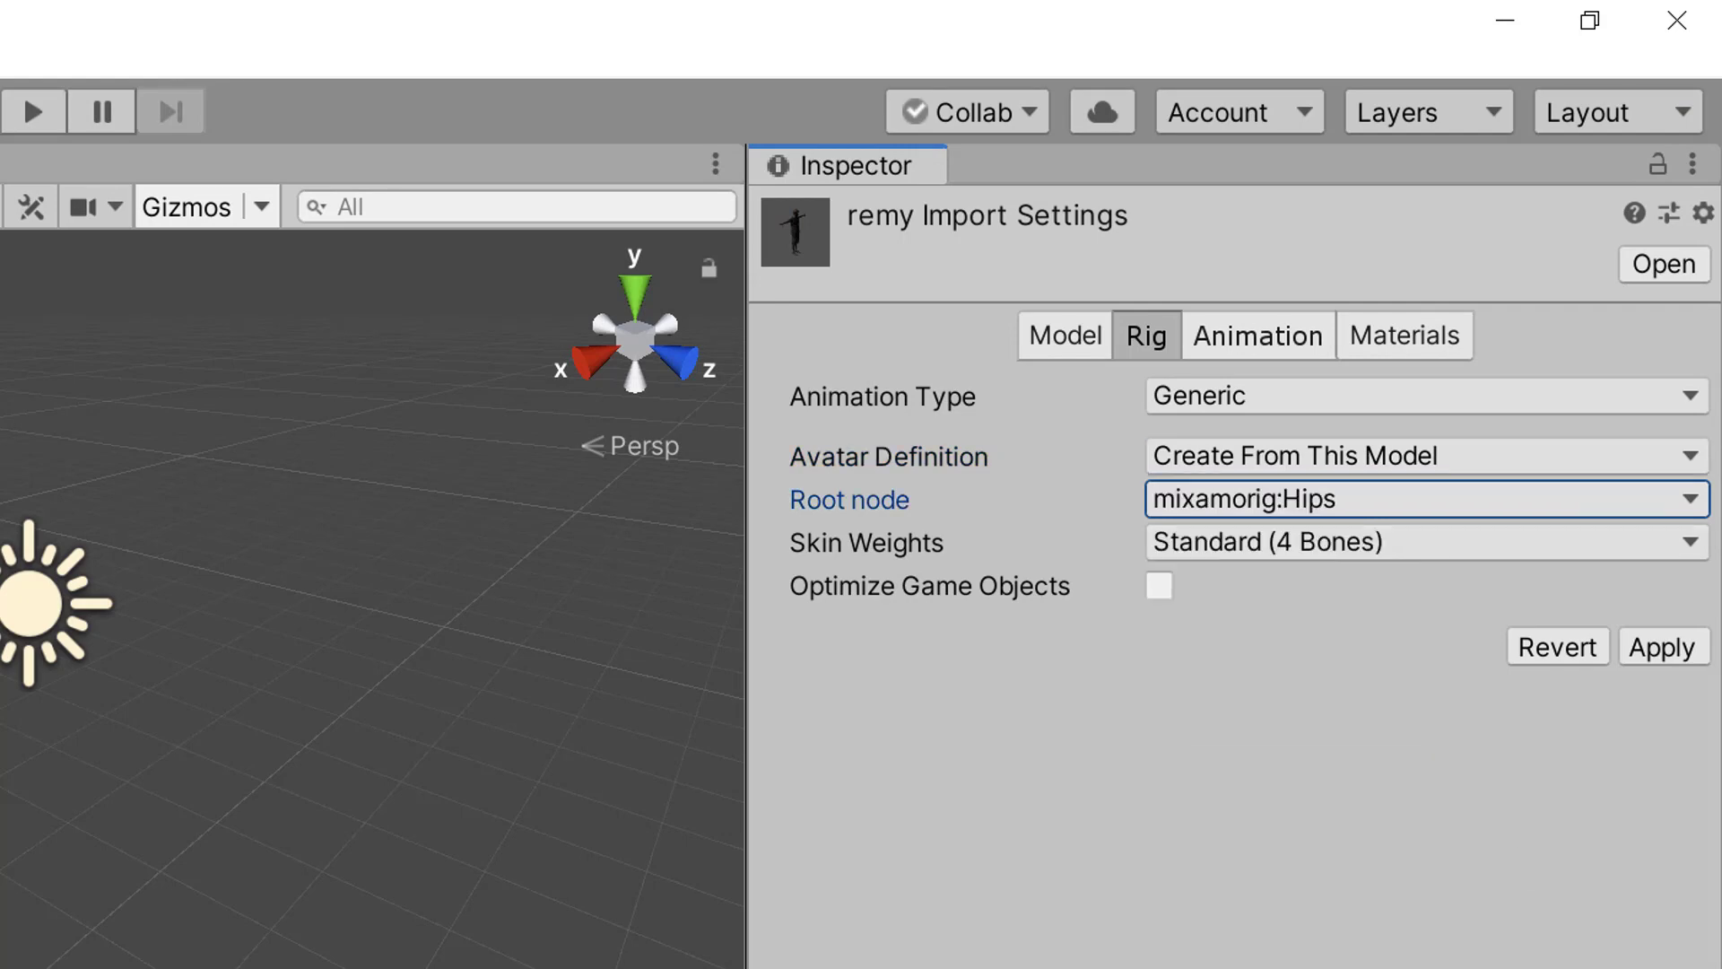
pyautogui.click(1657, 649)
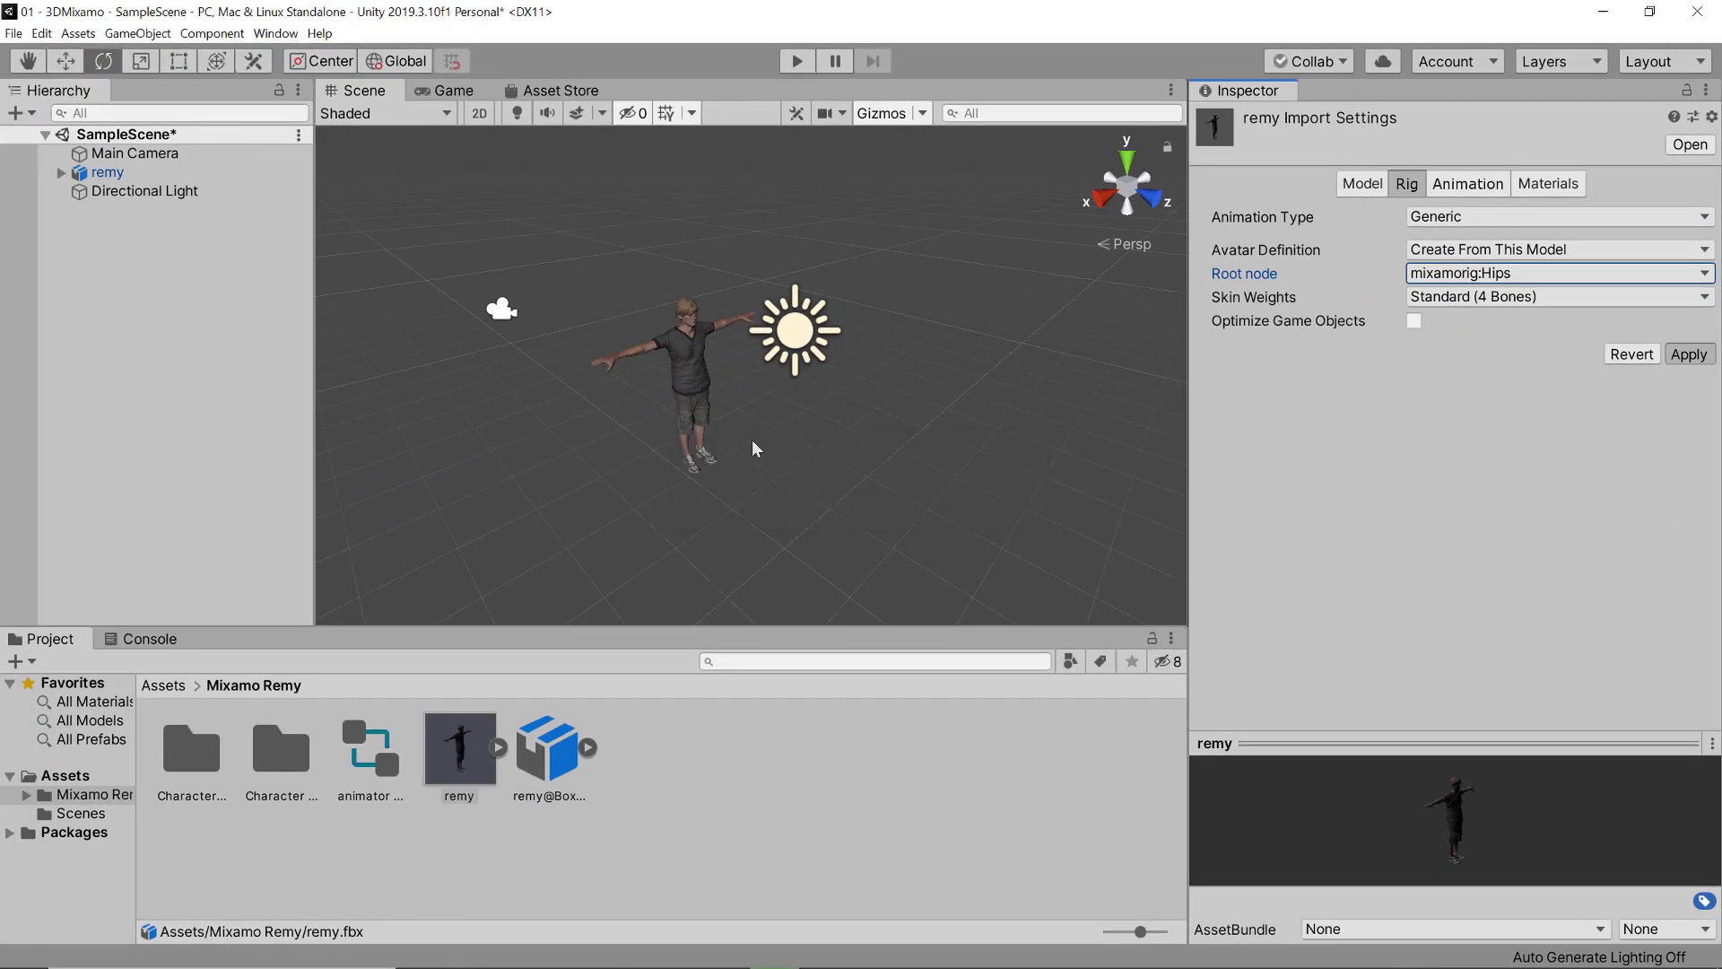
# - Assign the remy model's remyAvatar as the Avatar of the scene character's Animator component
pyautogui.click(499, 747)
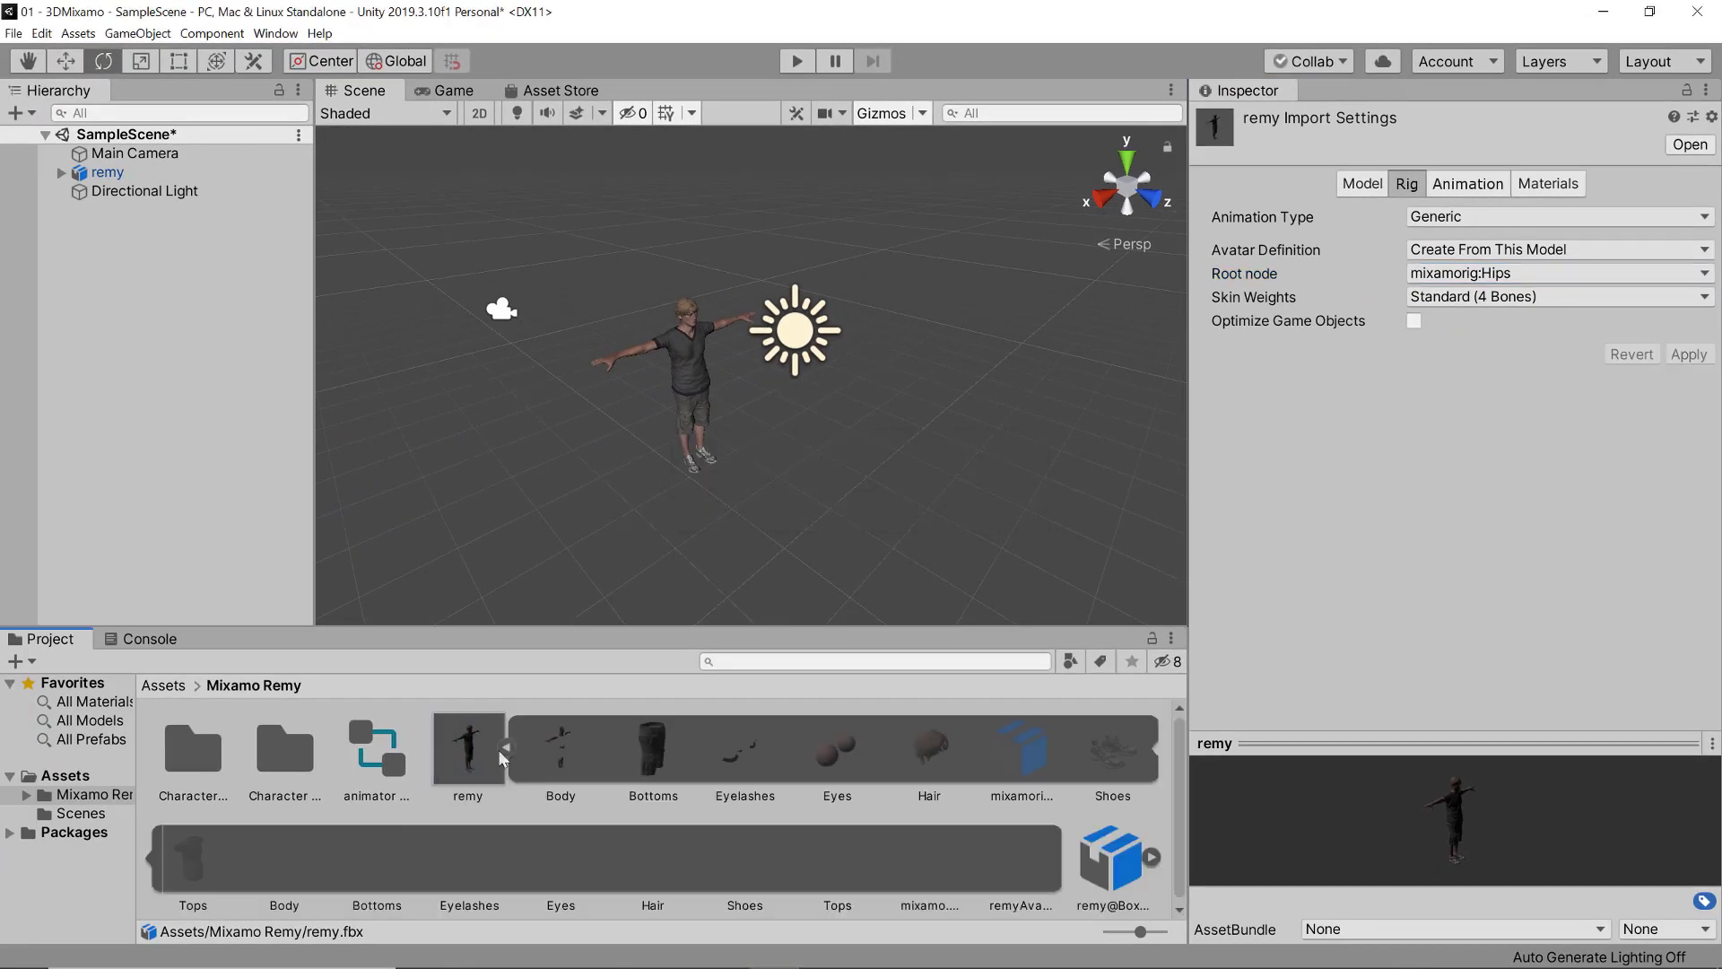
pyautogui.click(1019, 852)
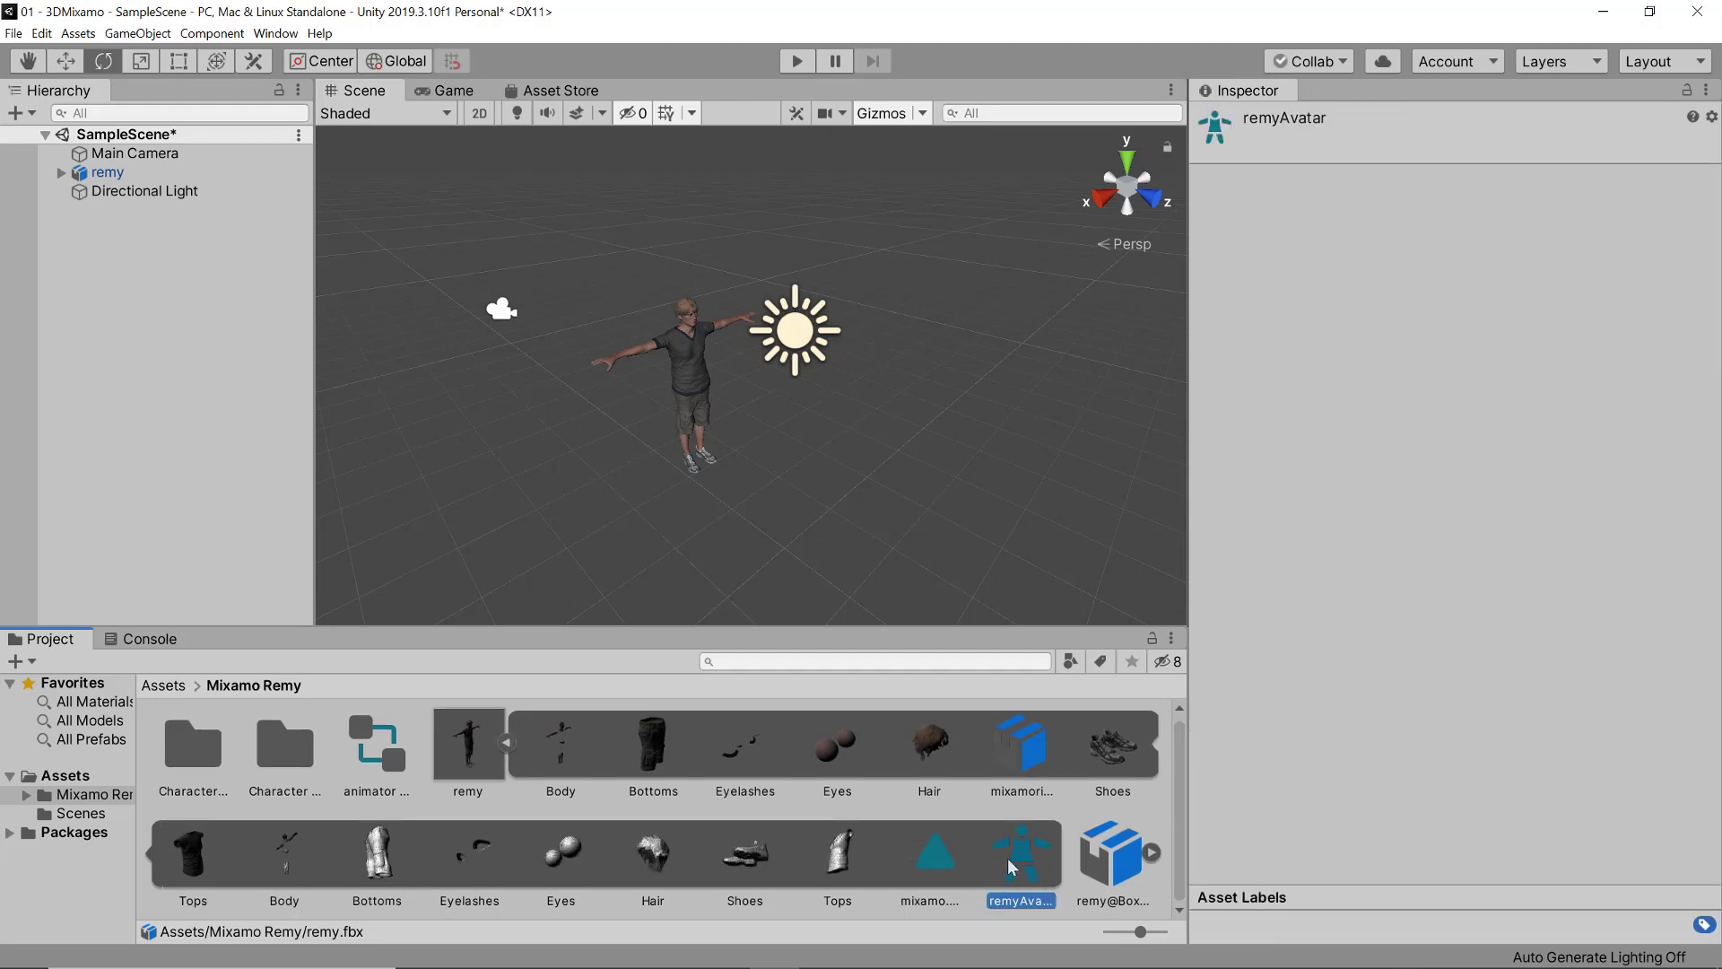
pyautogui.click(104, 174)
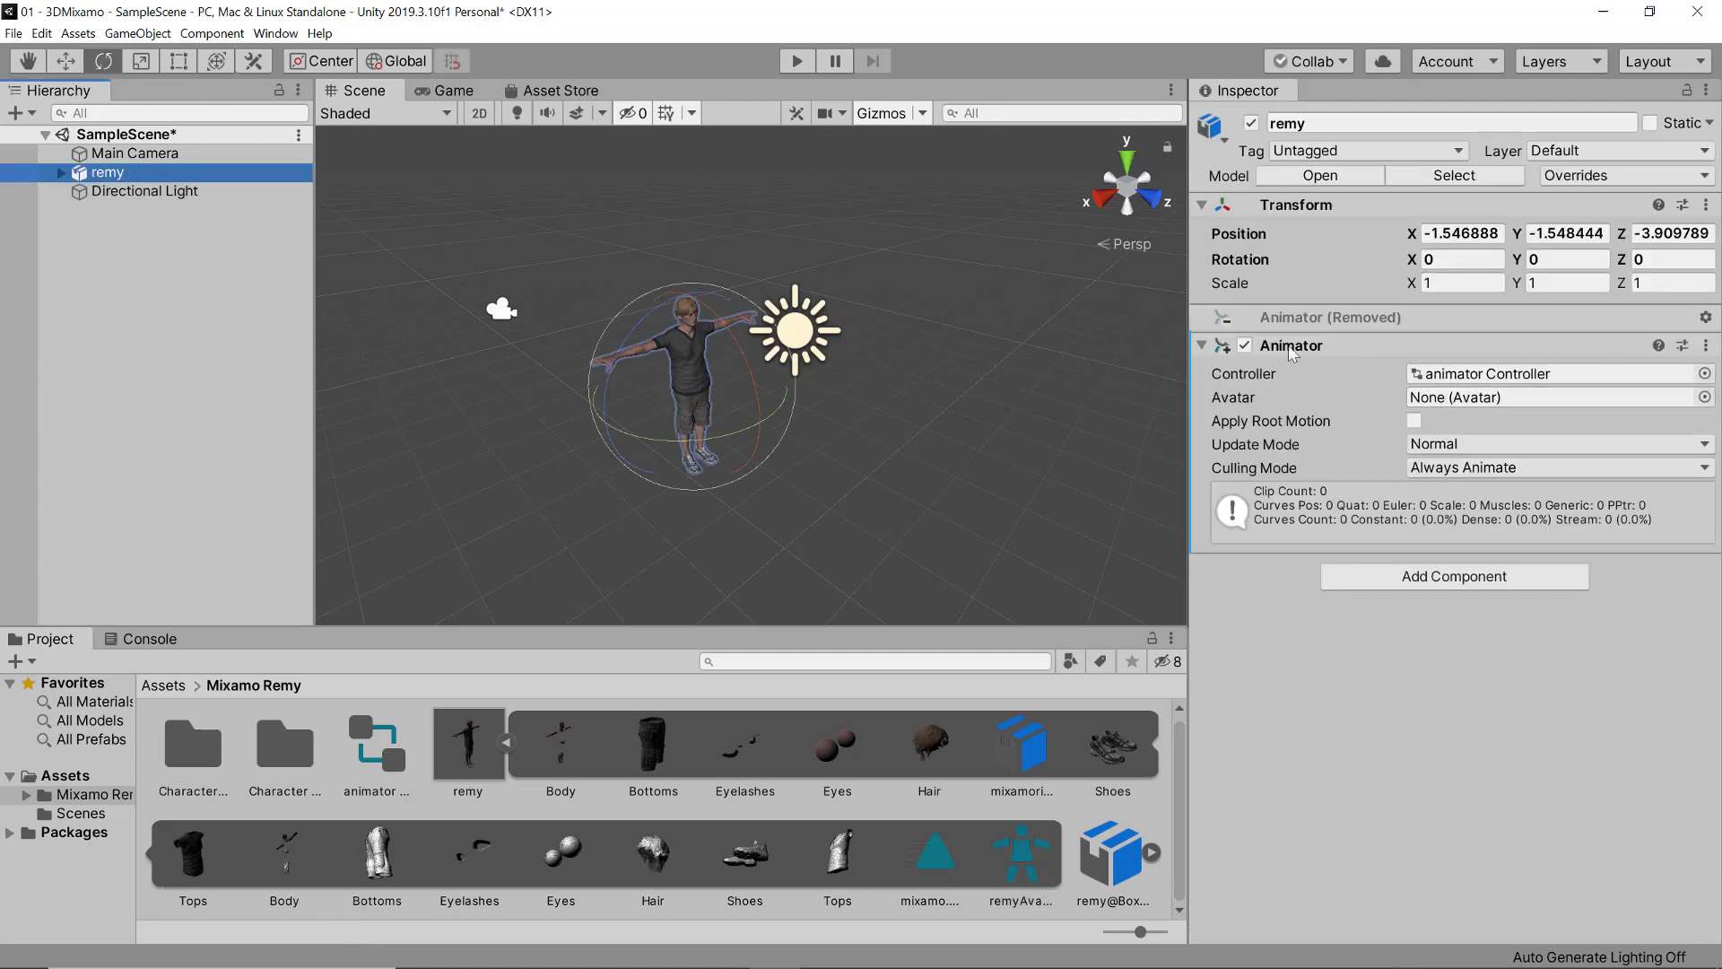
pyautogui.moveTo(1033, 865); pyautogui.dragTo(1466, 404)
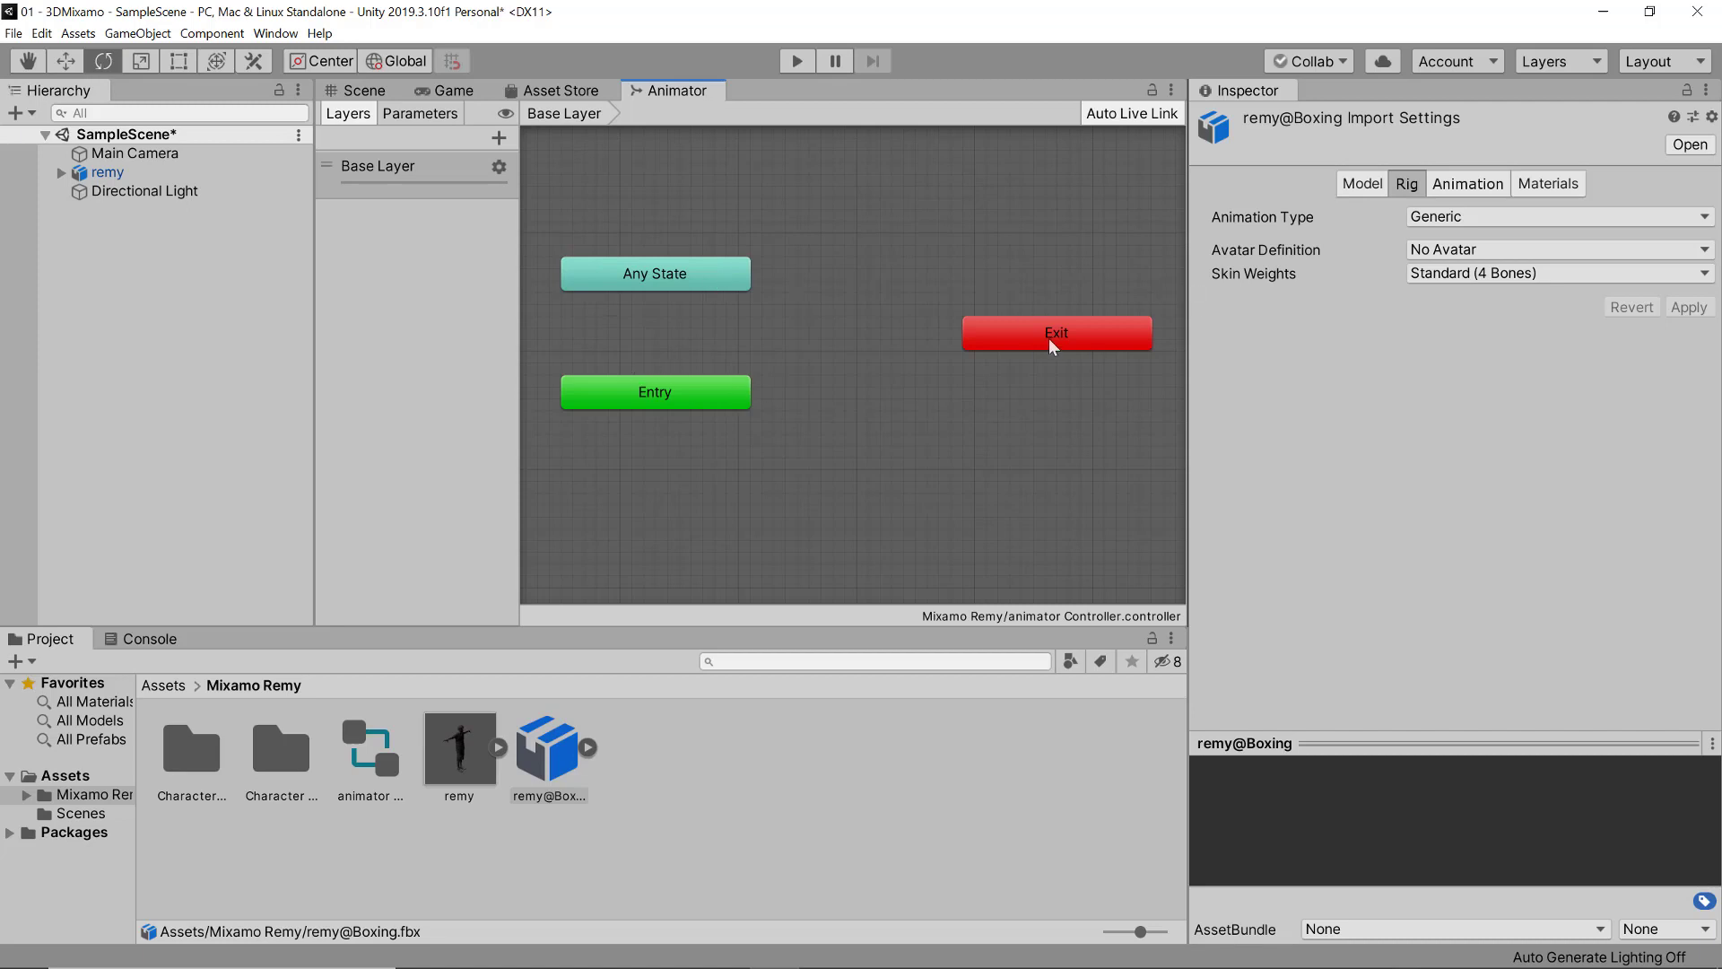
# - Add the remy@Boxing animation as a state in the animator Controller's Base Layer and play the scene to test it
pyautogui.moveTo(544, 773); pyautogui.dragTo(854, 470)
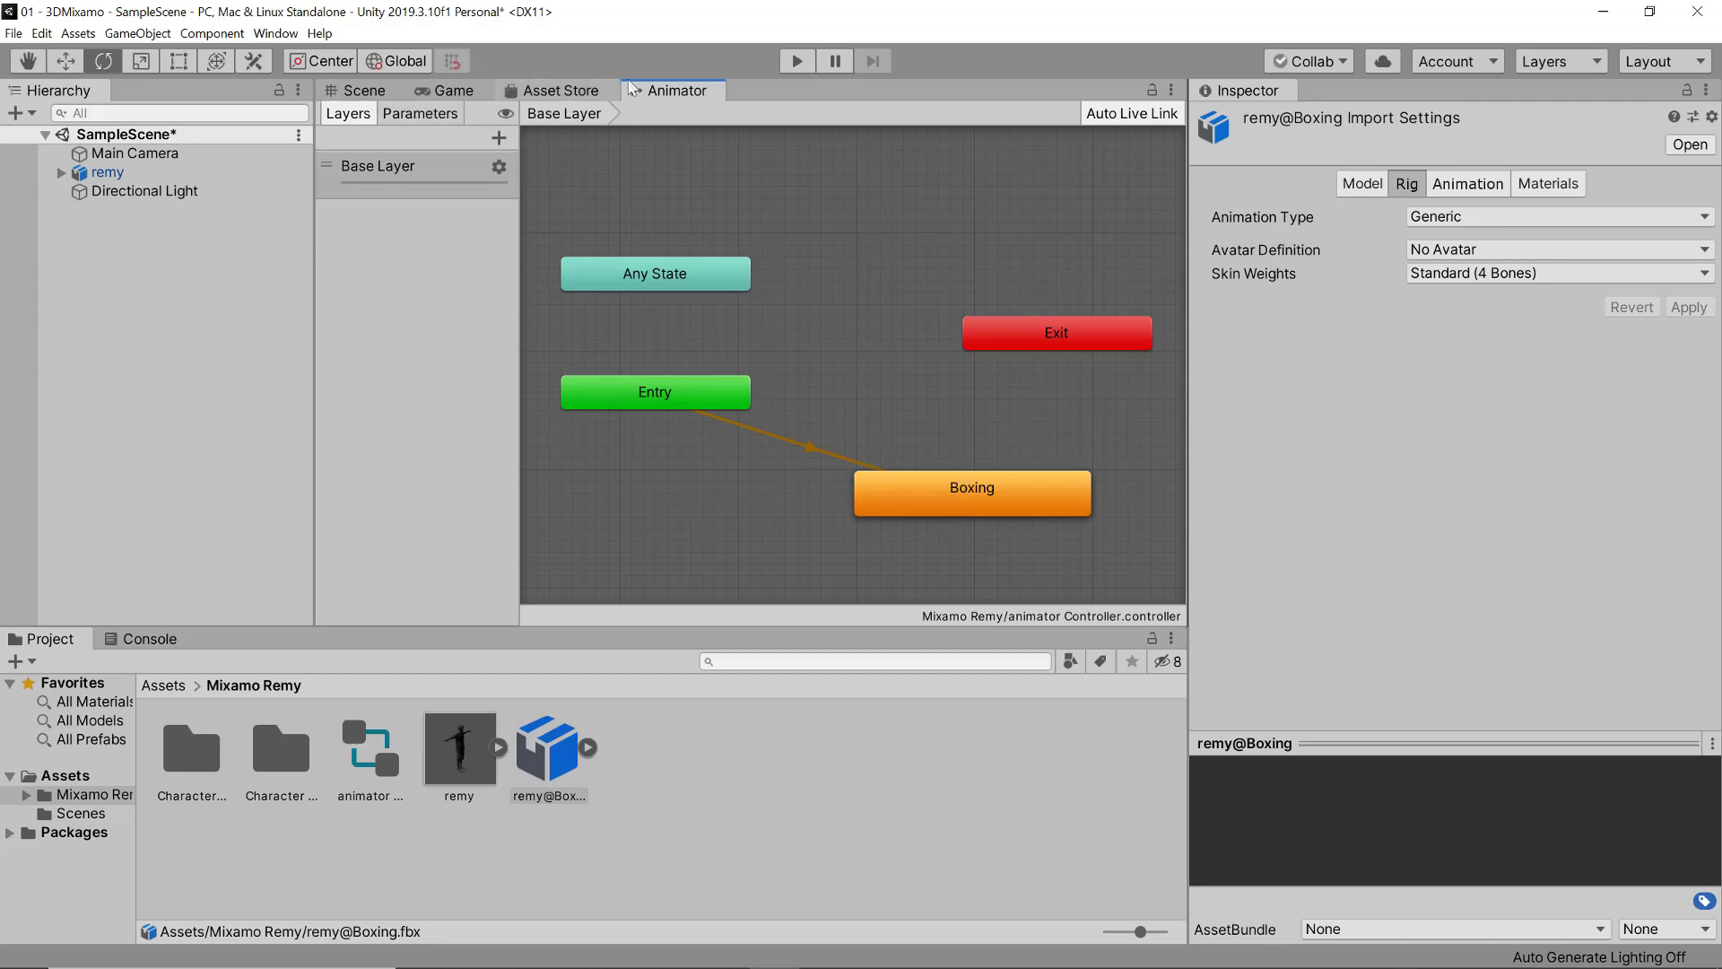
pyautogui.click(797, 60)
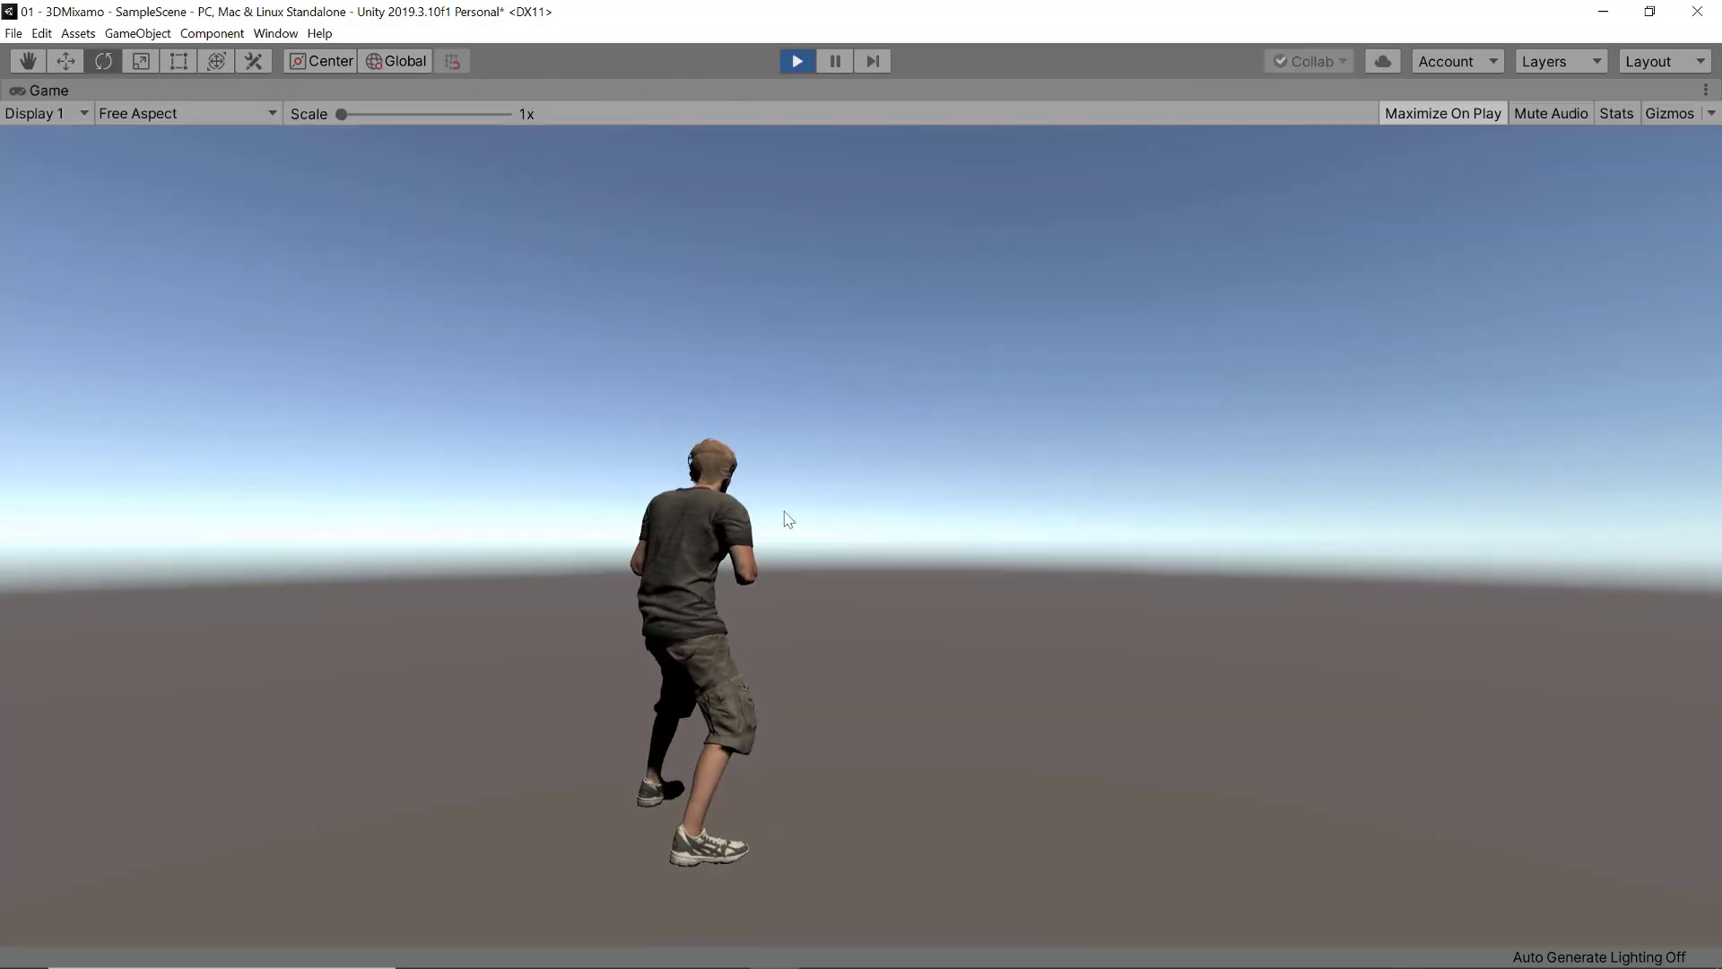
pyautogui.click(797, 61)
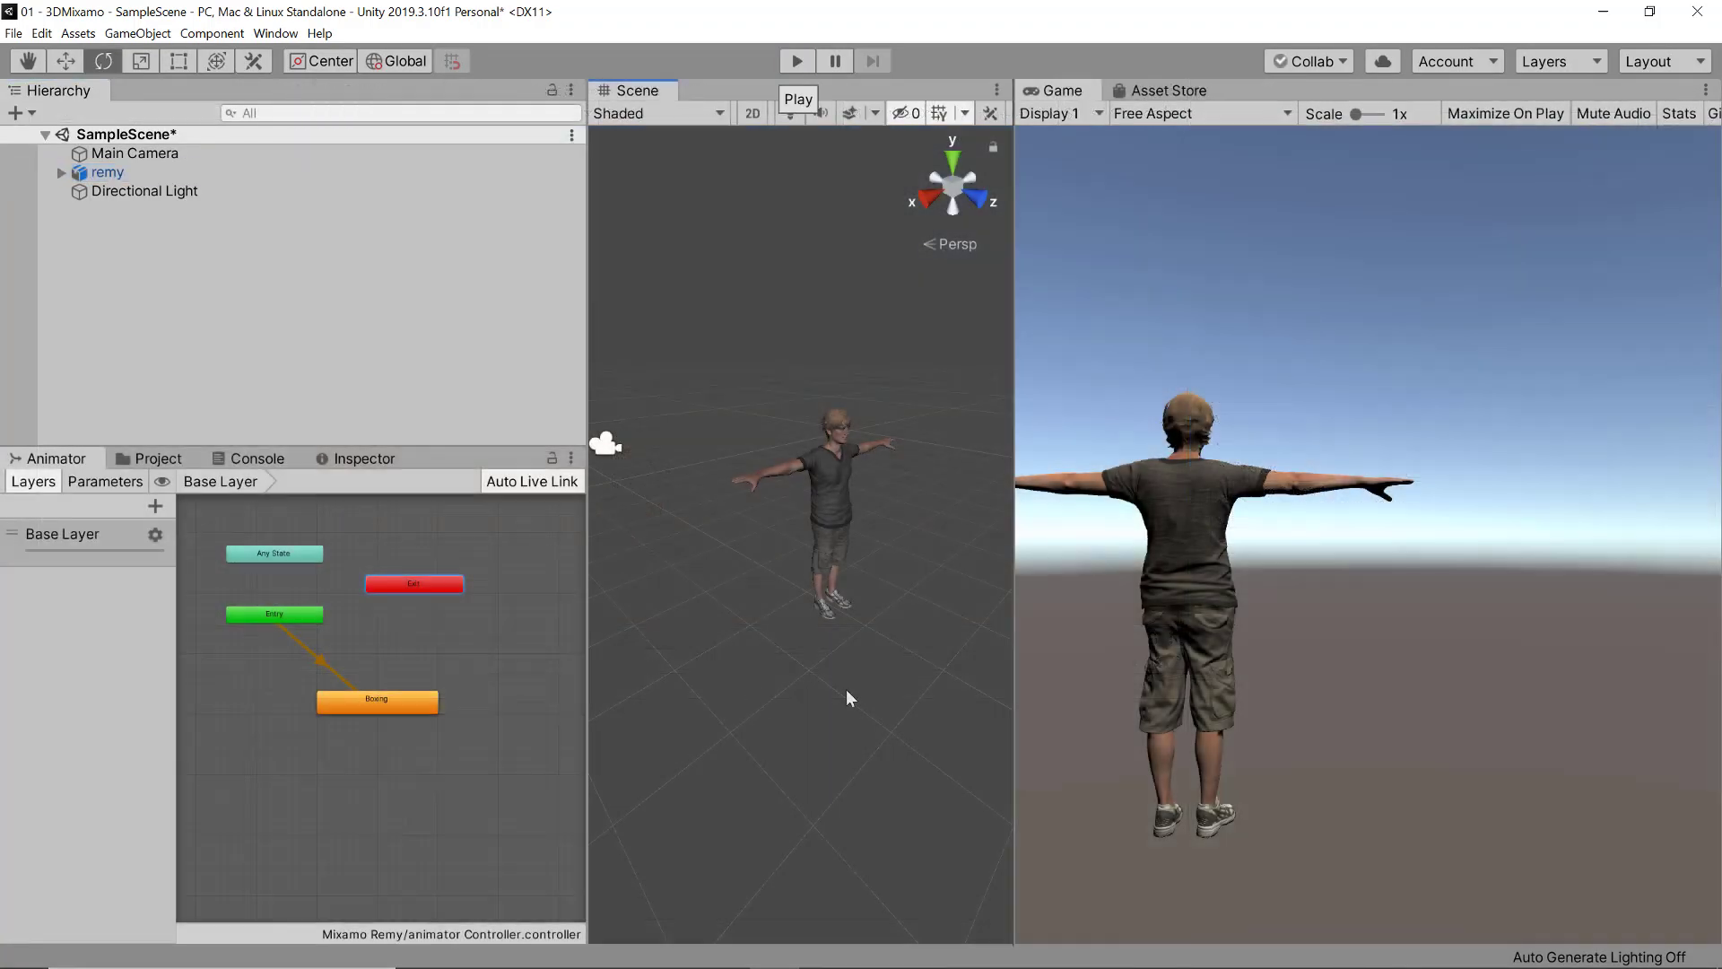
pyautogui.click(797, 61)
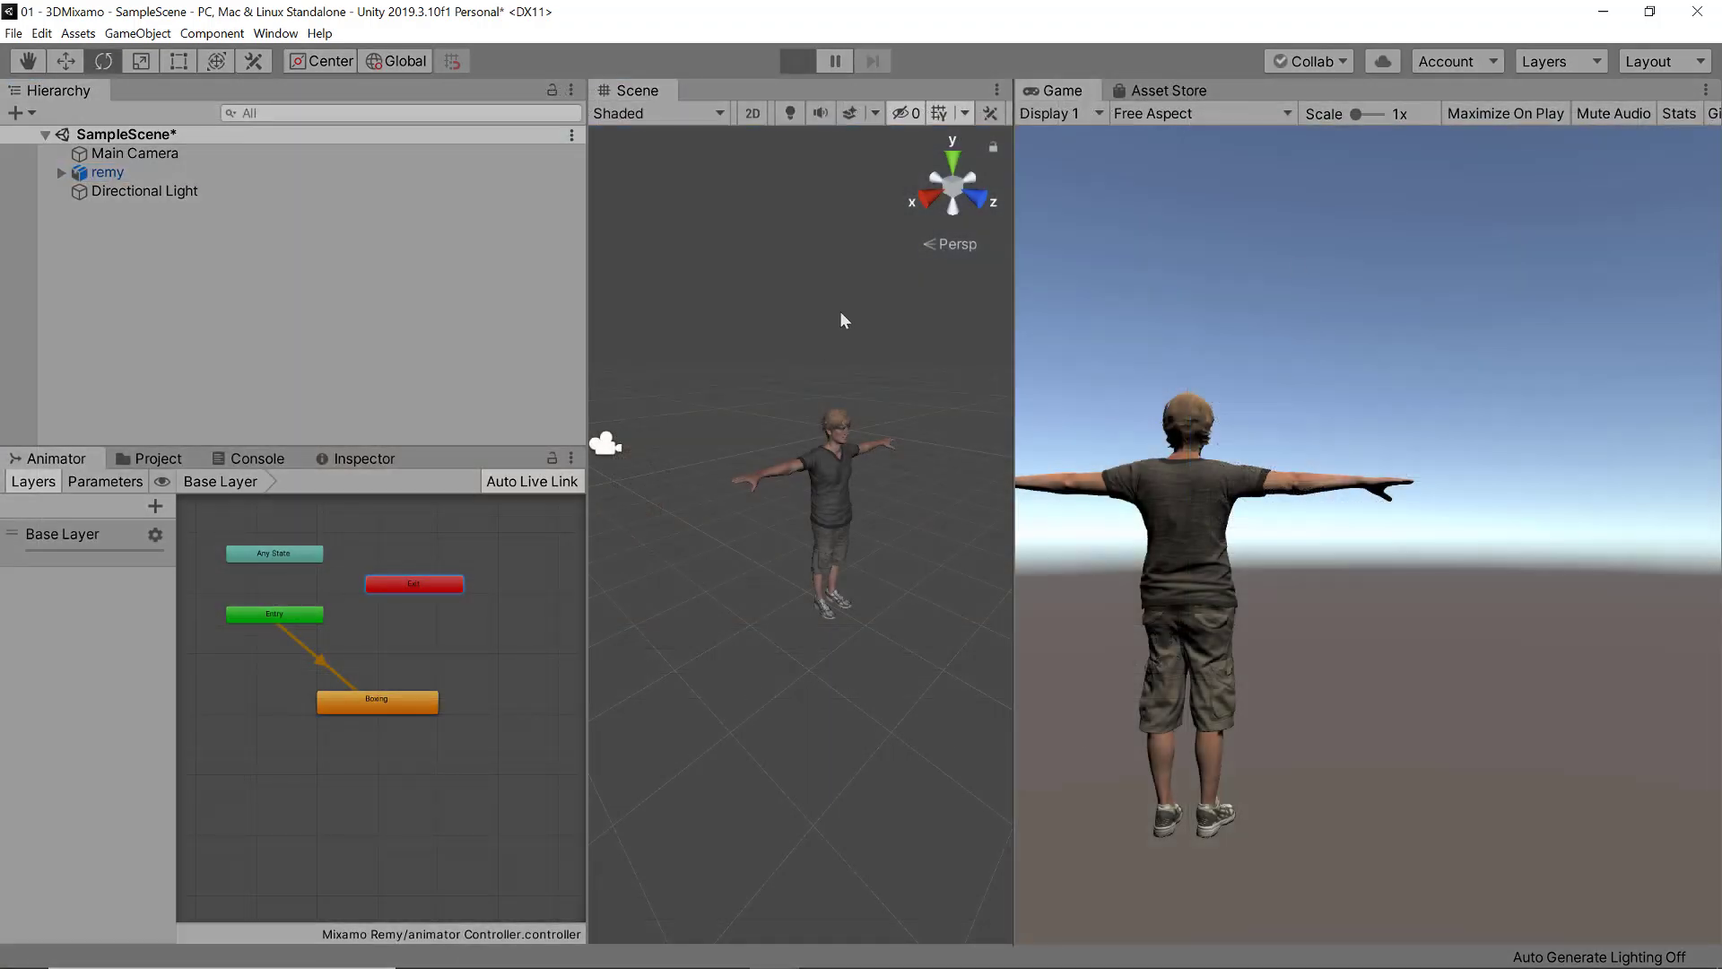